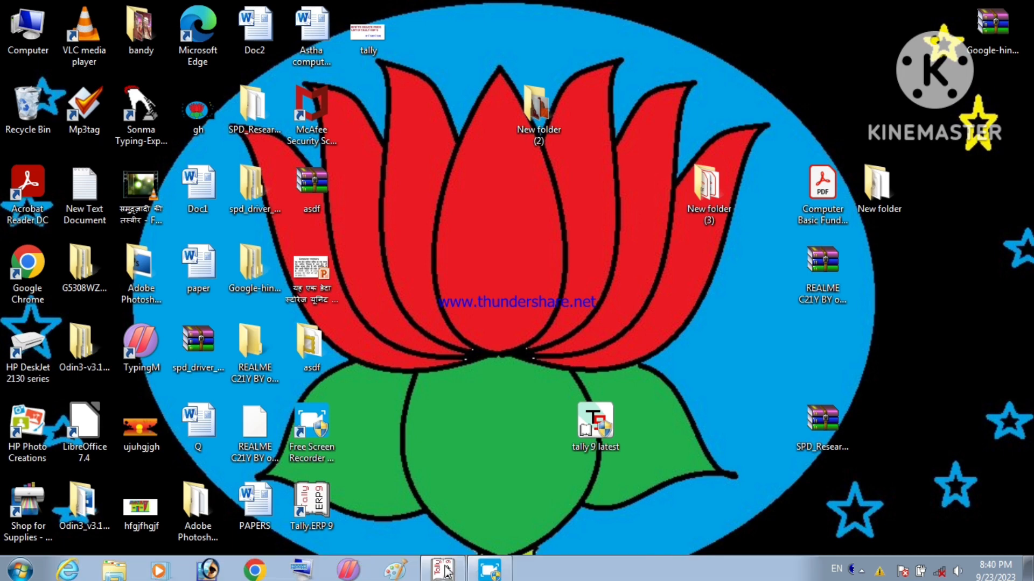
Step: Bring Tally.ERP 9 forward and decline quitting so Shiv Pvt Ltd's Gateway of Tally shows
left_click(445, 571)
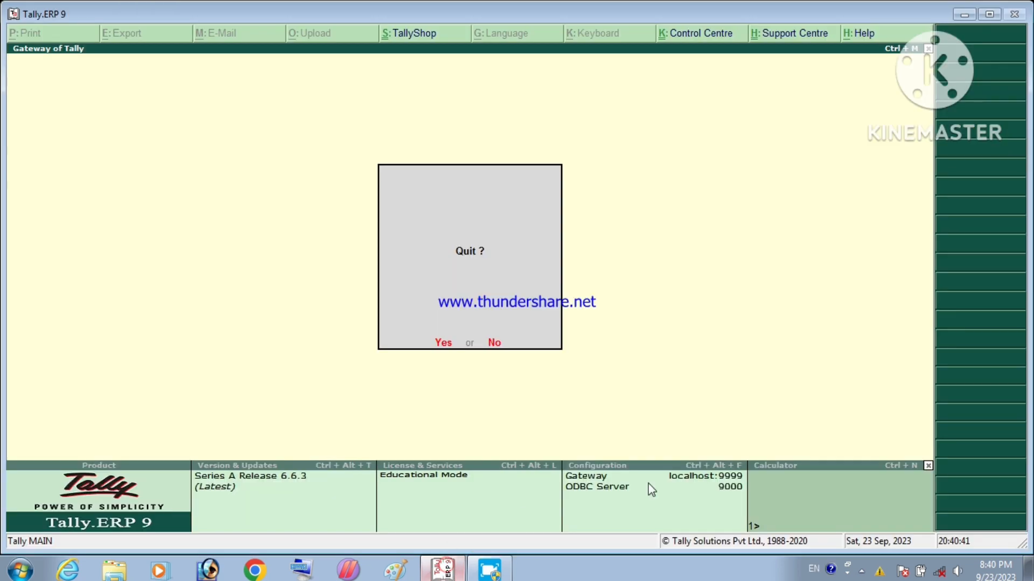
left_click(880, 495)
left_click(493, 343)
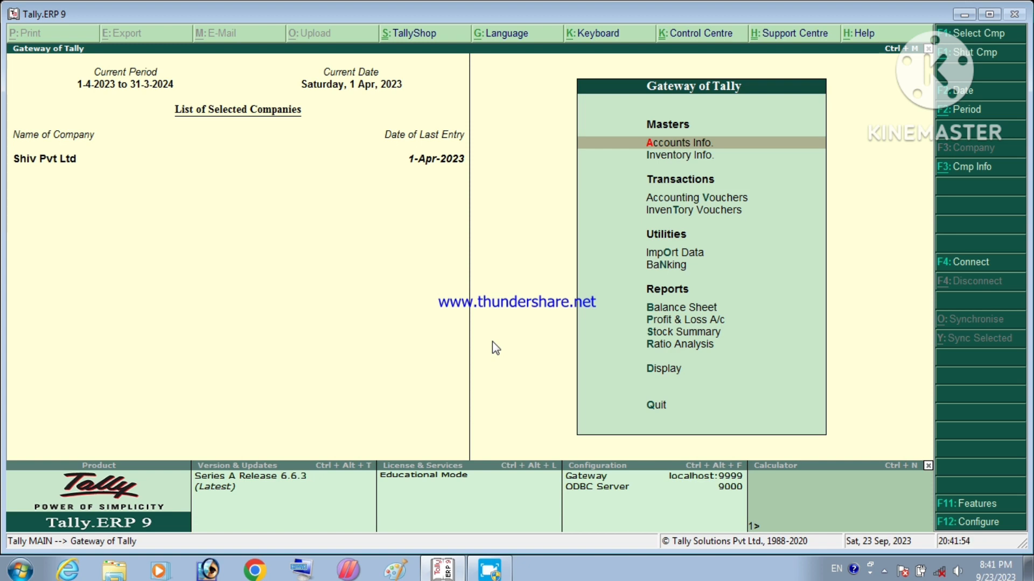
Step: Turn on Maintain payroll and Maintain cost centres in Accounting Features (F11) and save
key("F11")
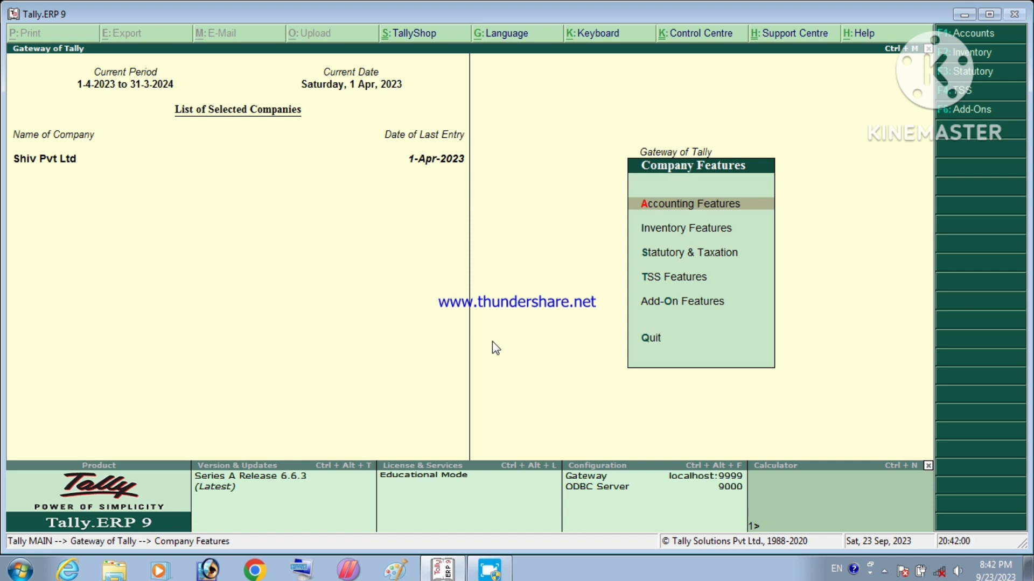
key("Return")
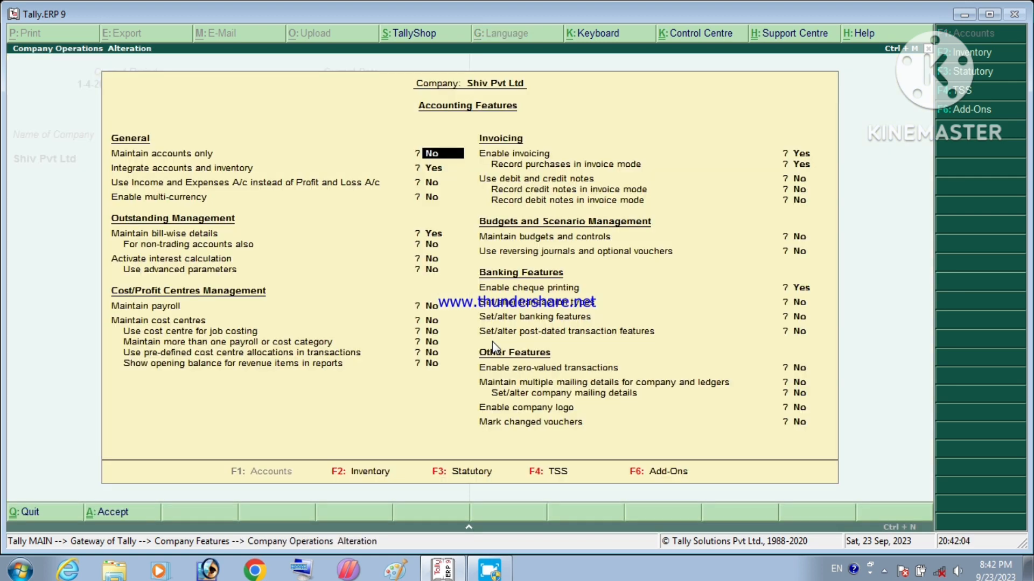
key("Return")
key("Return")
key("Return")
key("Return")
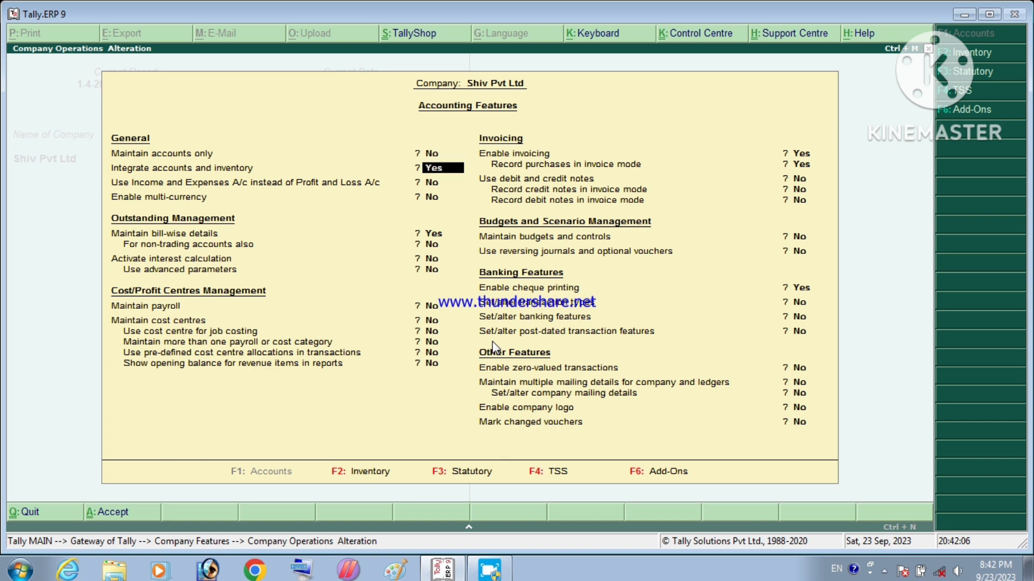
key("Return")
key("Return")
key("Return")
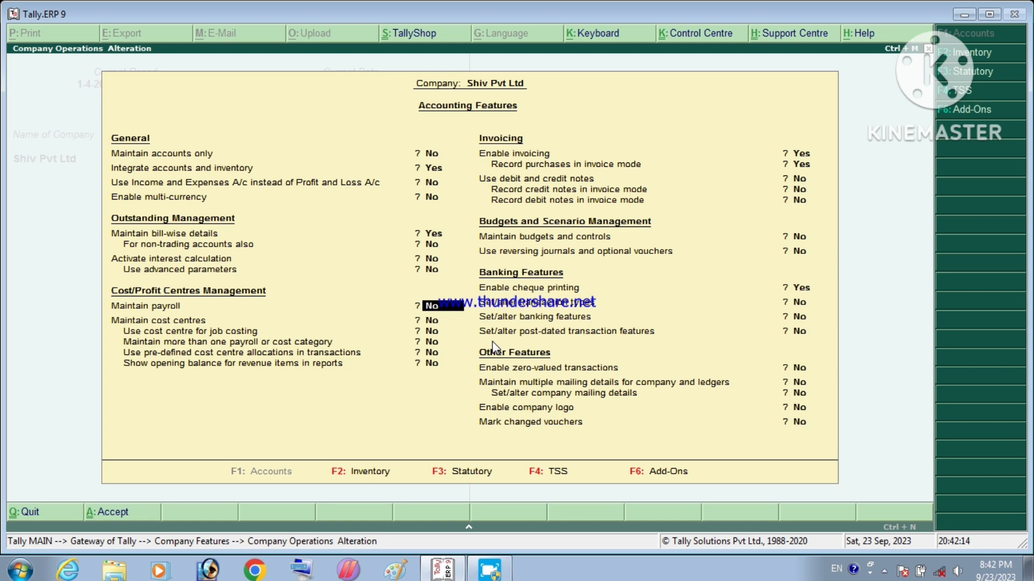
type("y")
key("Return")
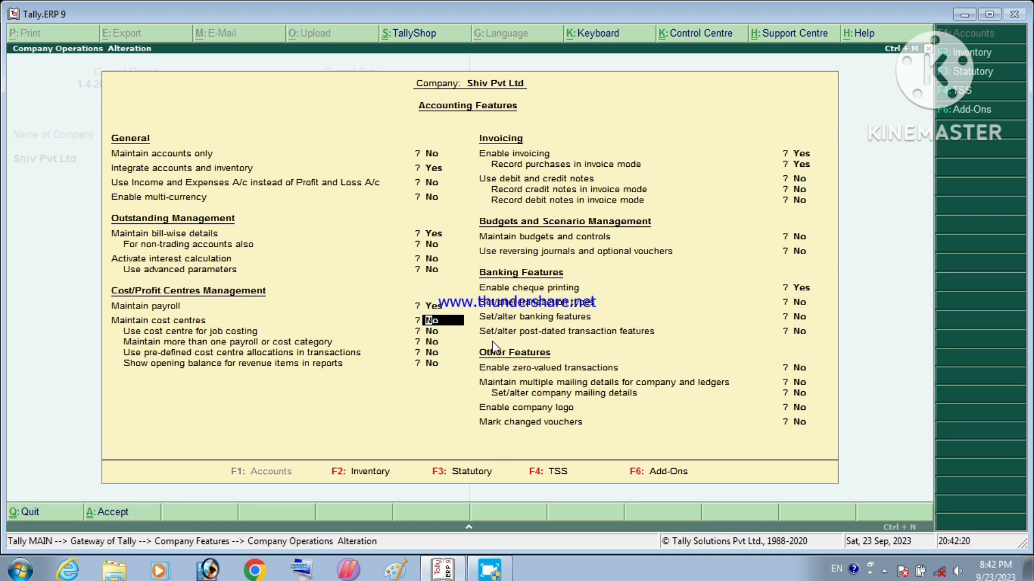
key("Return")
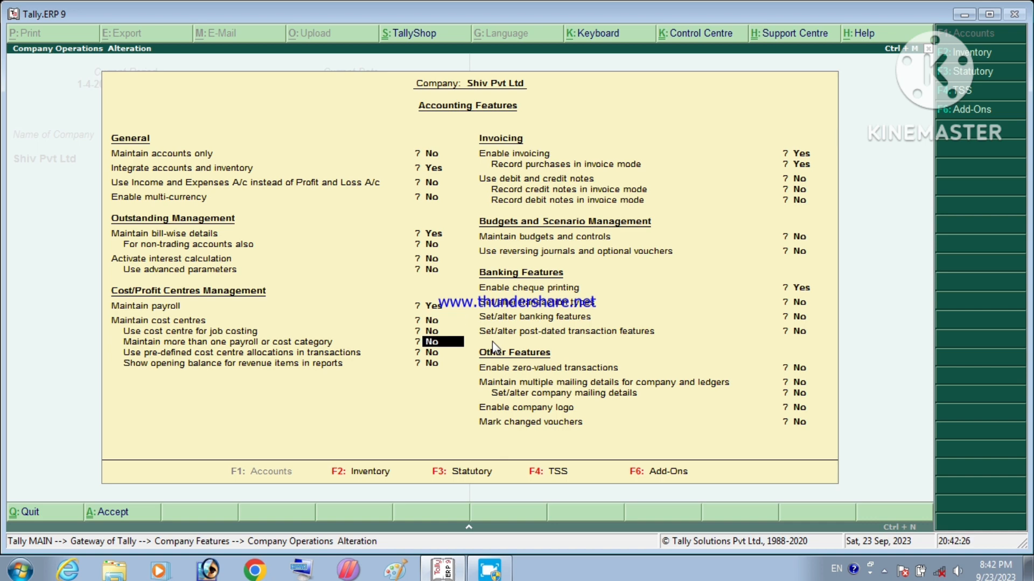
type("y")
key("Up")
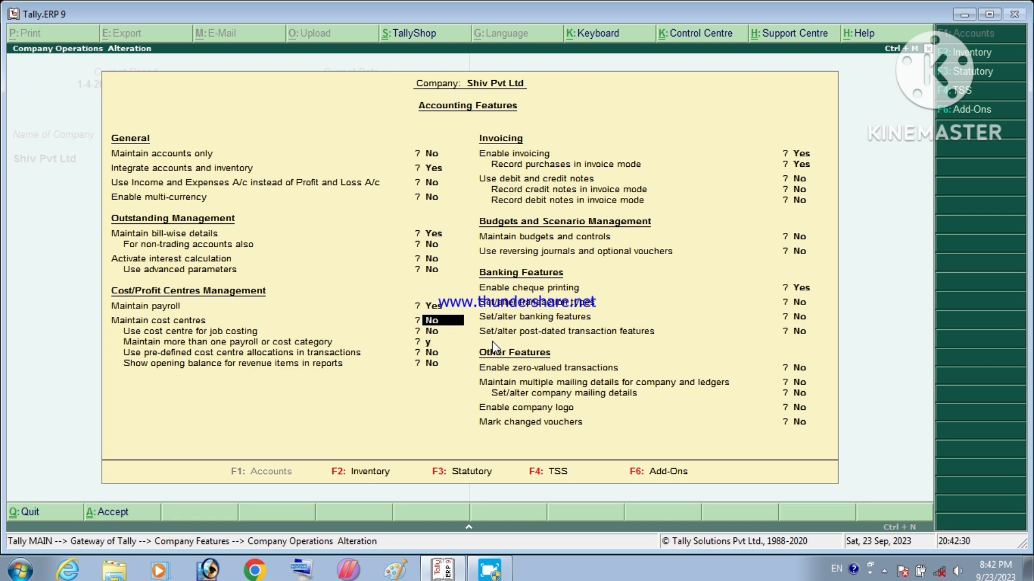
type("y")
key("Return")
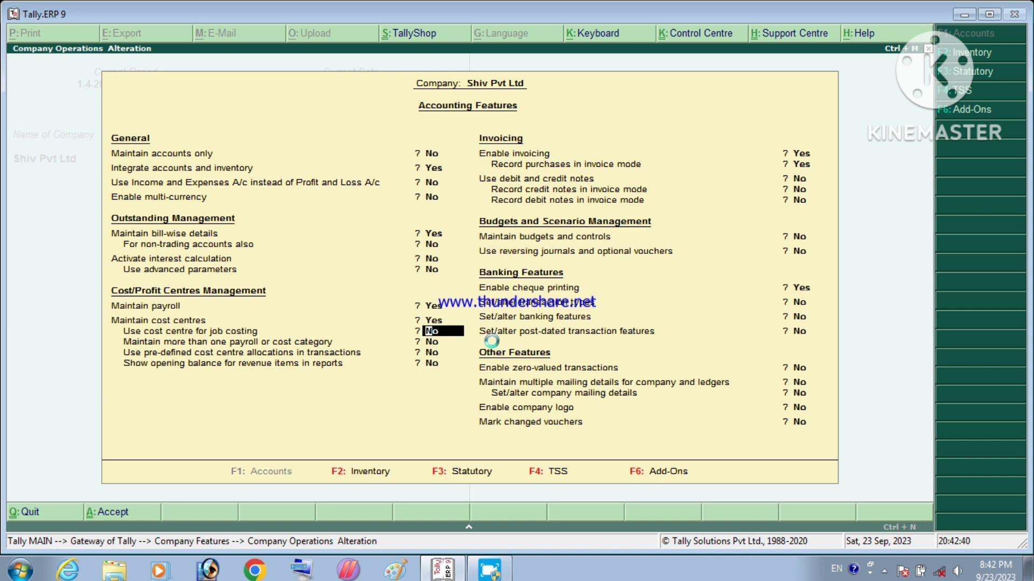
key("ctrl+a")
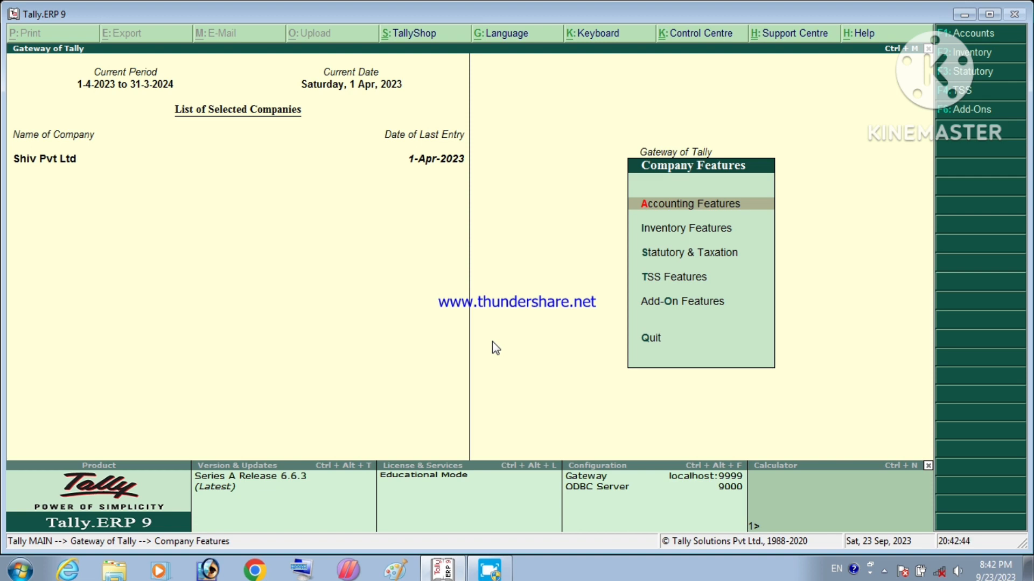
key("Escape")
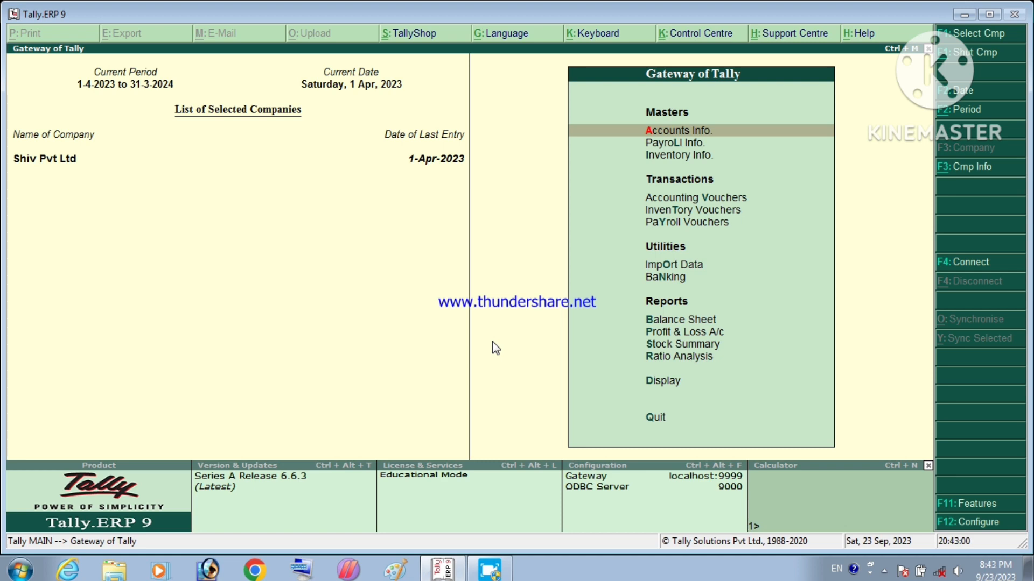
key("Down")
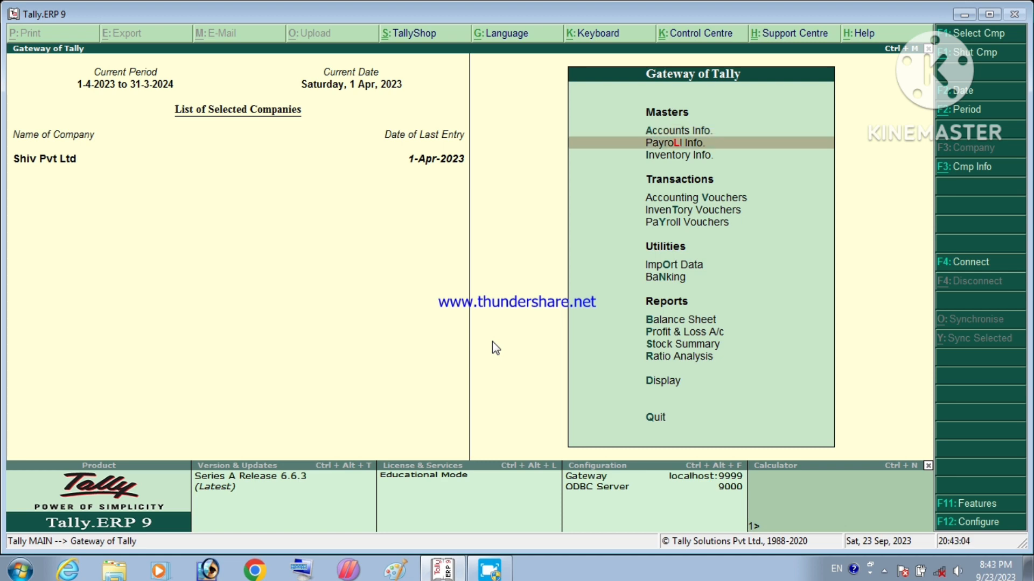
key("Return")
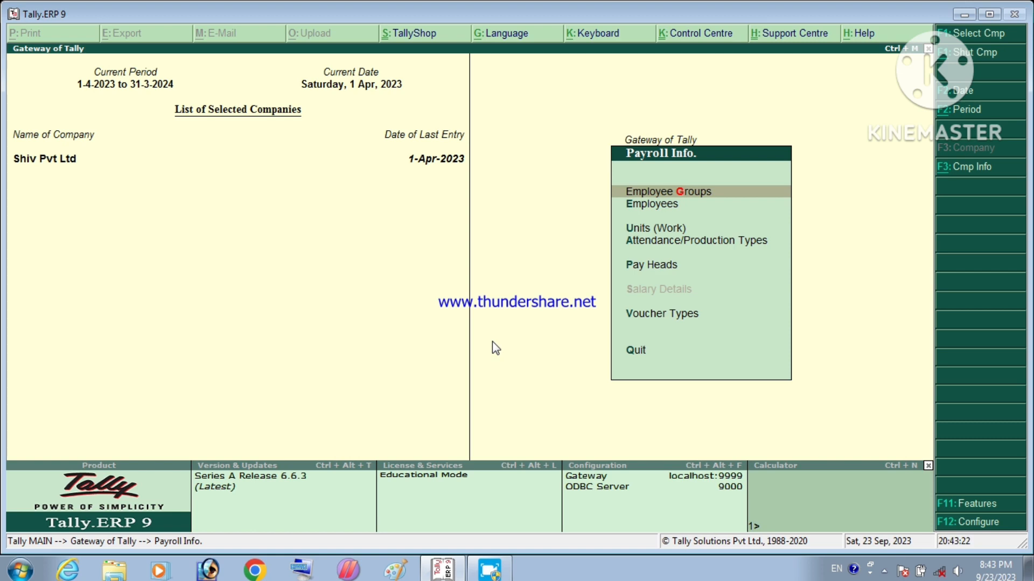
key("Escape")
key("Escape")
key("Escape")
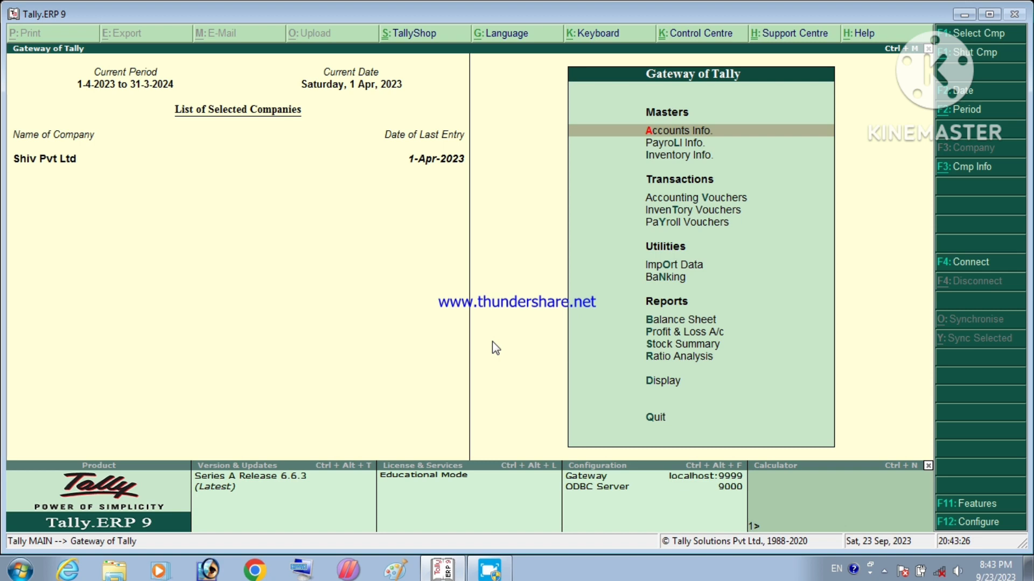
key("F11")
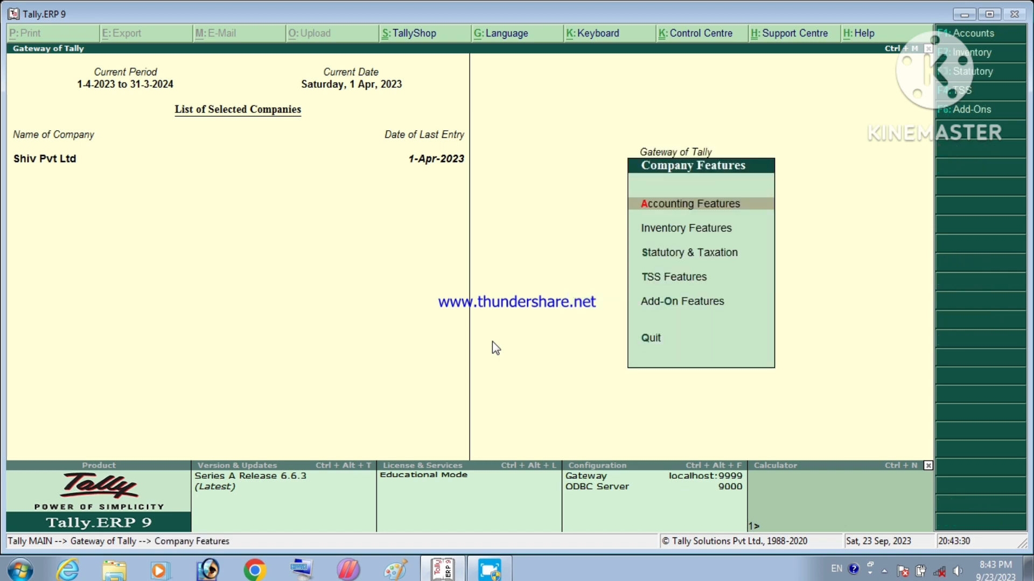
Step: Set Use cost centre for job costing and Maintain more than one payroll/cost category to Yes, and save
key("Return")
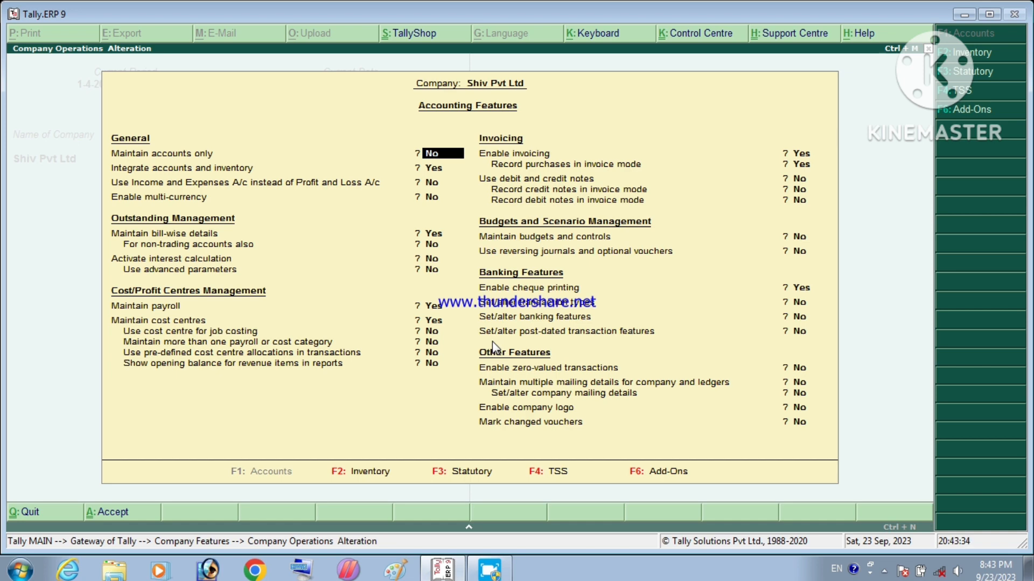
key("Return")
key("Return")
key("Return")
key("Return")
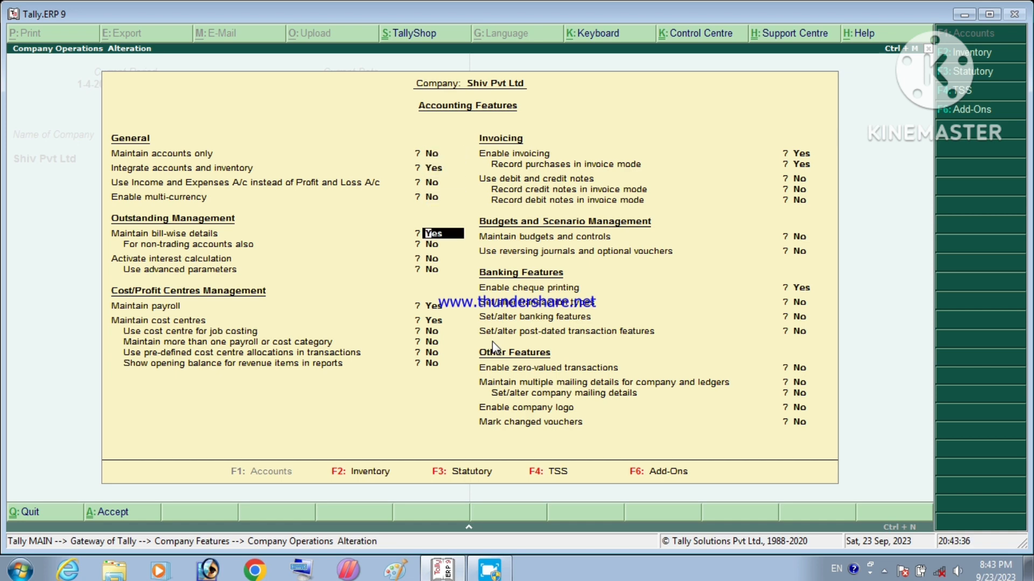
key("Return")
key("Return")
key("Return")
key("Return")
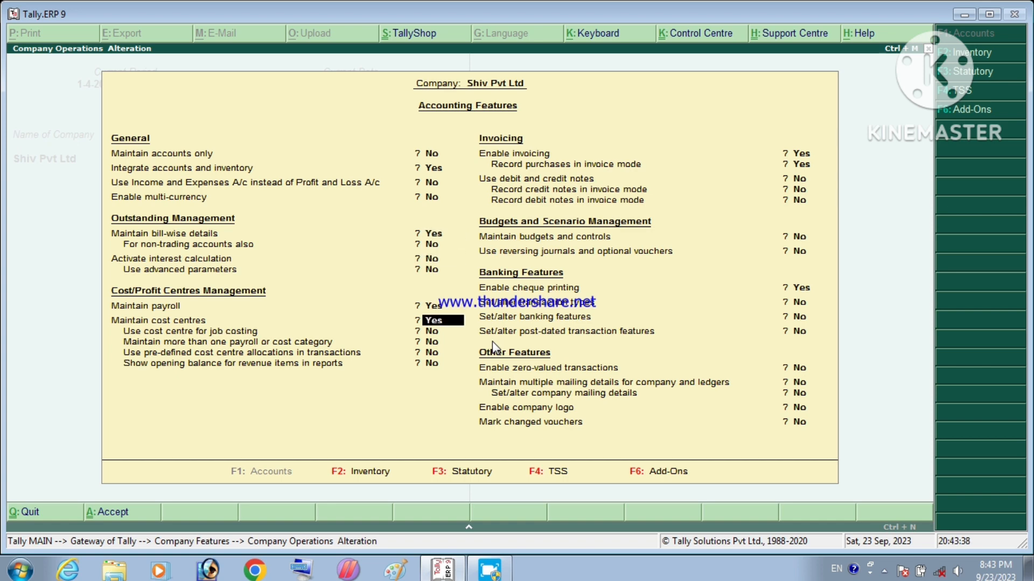
key("Return")
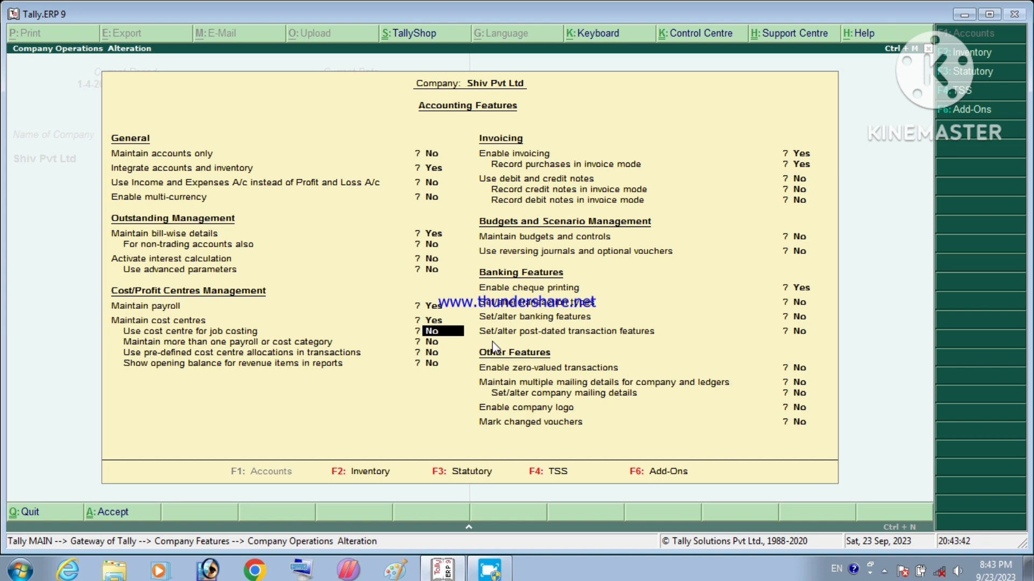
type("y")
key("Return")
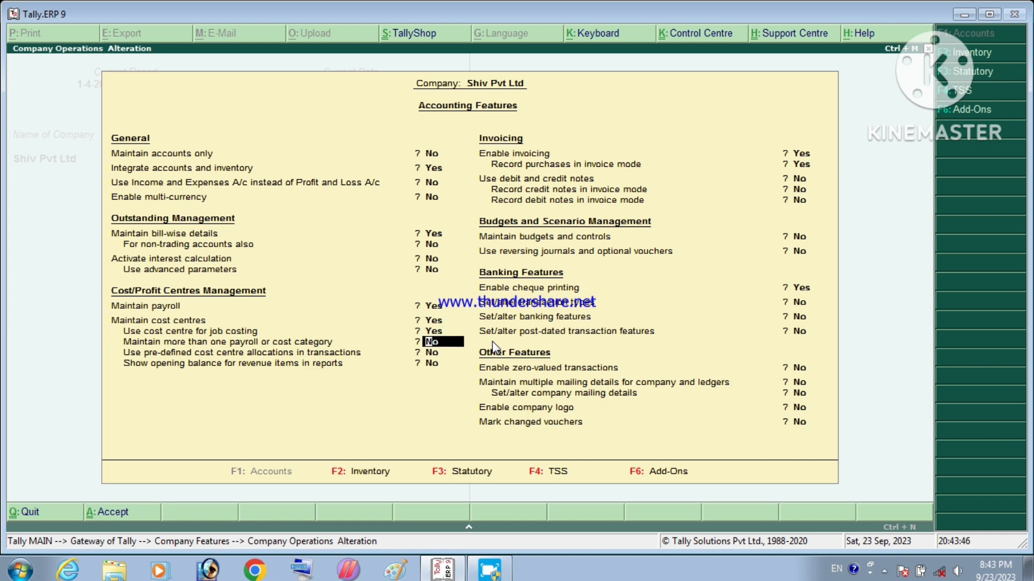
type("y")
key("Return")
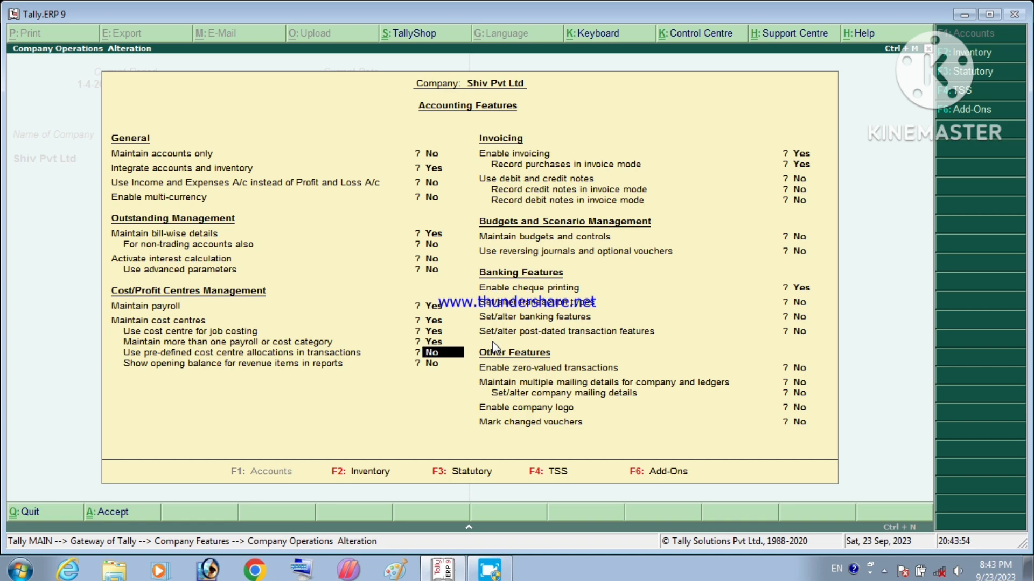
key("ctrl+a")
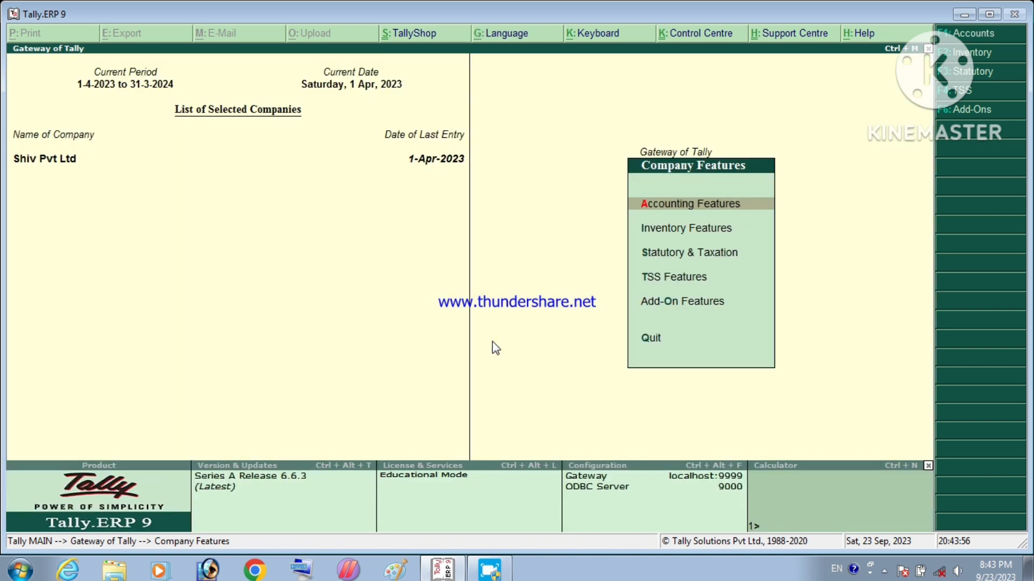
Step: Go to Payroll Info > Employee Categories and start creating a single category
key("Escape")
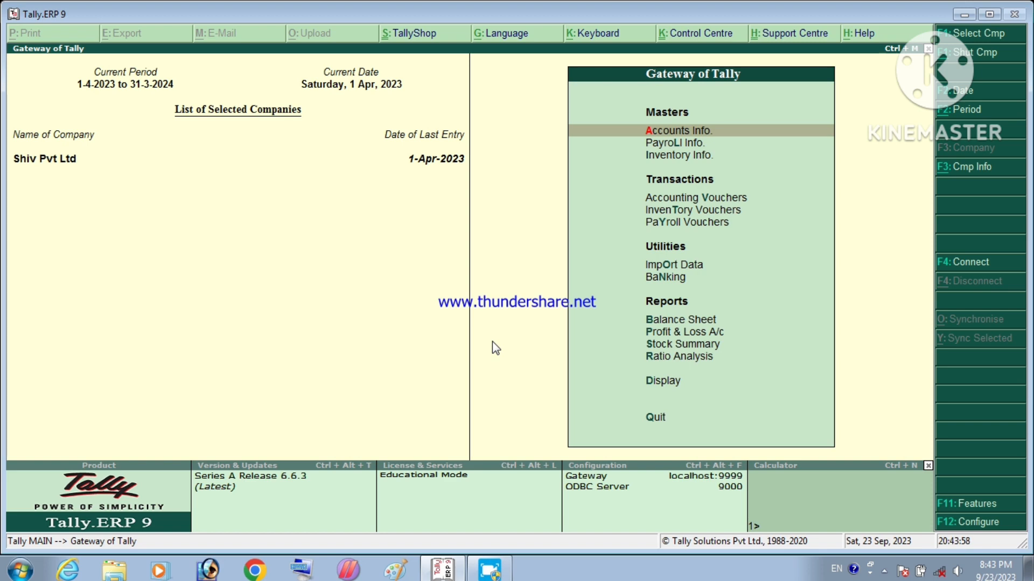
key("Down")
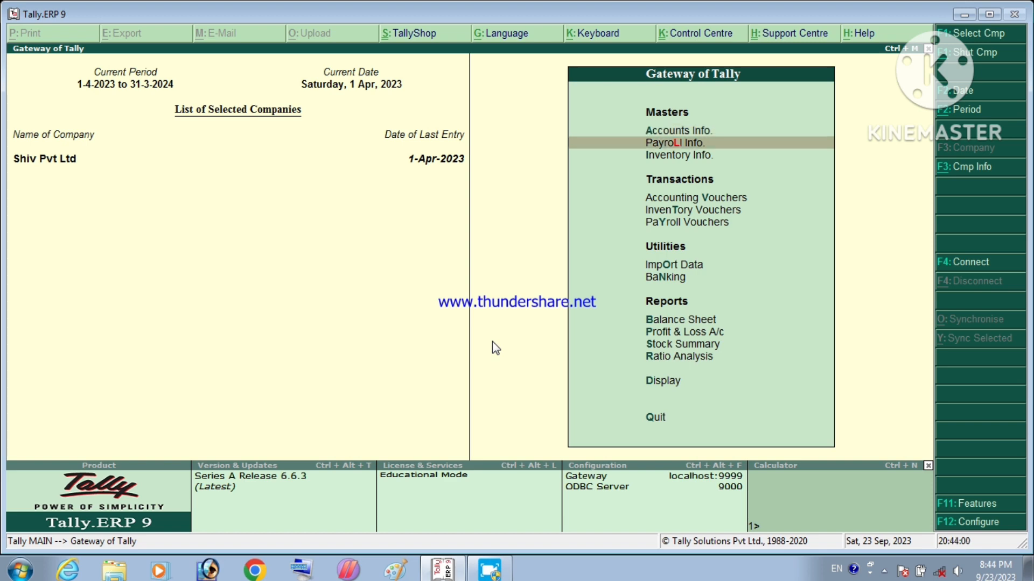
key("Return")
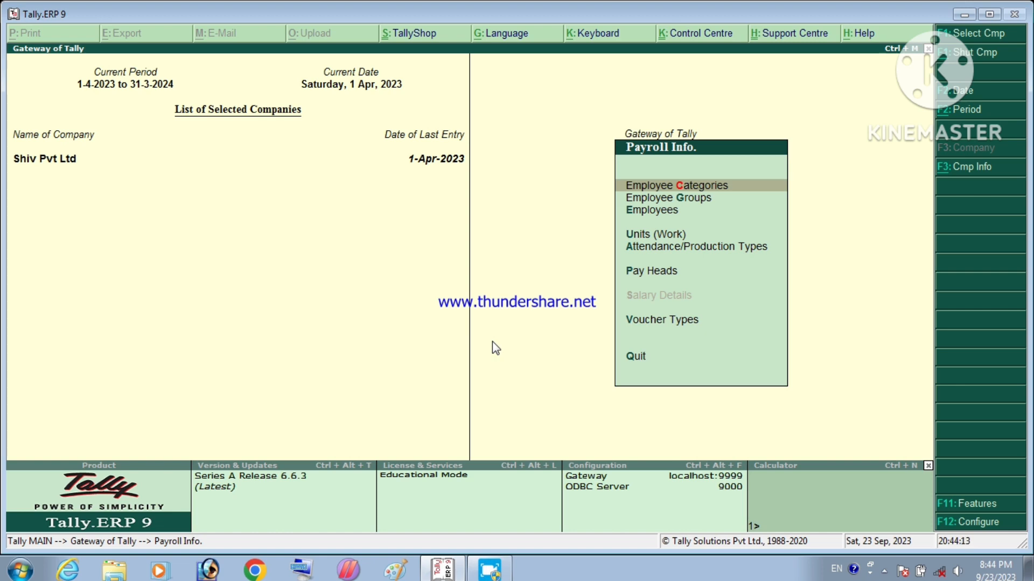
key("Return")
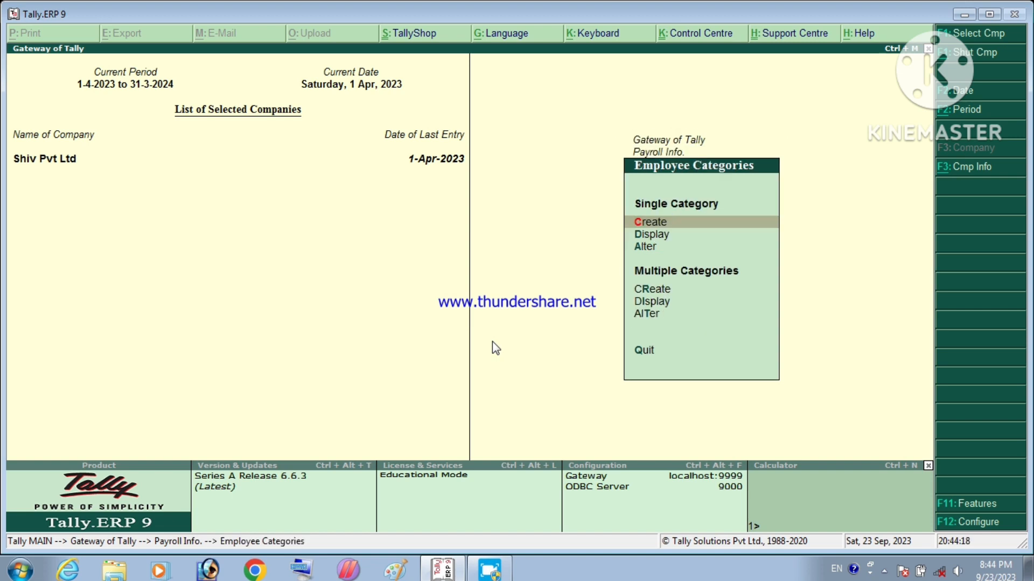
key("Return")
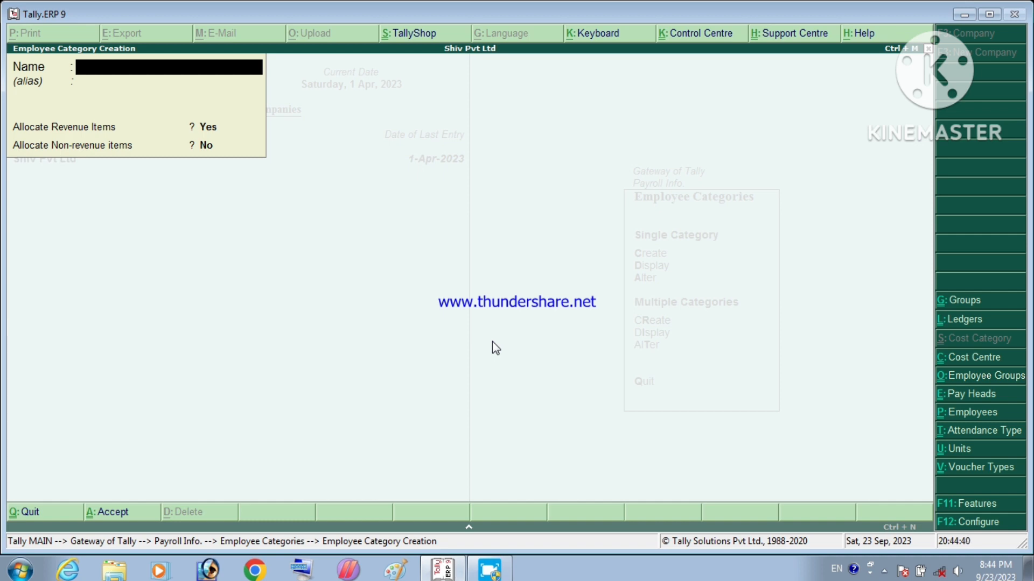
Step: Save a new employee category named 'Head Office' with default allocations, then close the form
type("Head Offi")
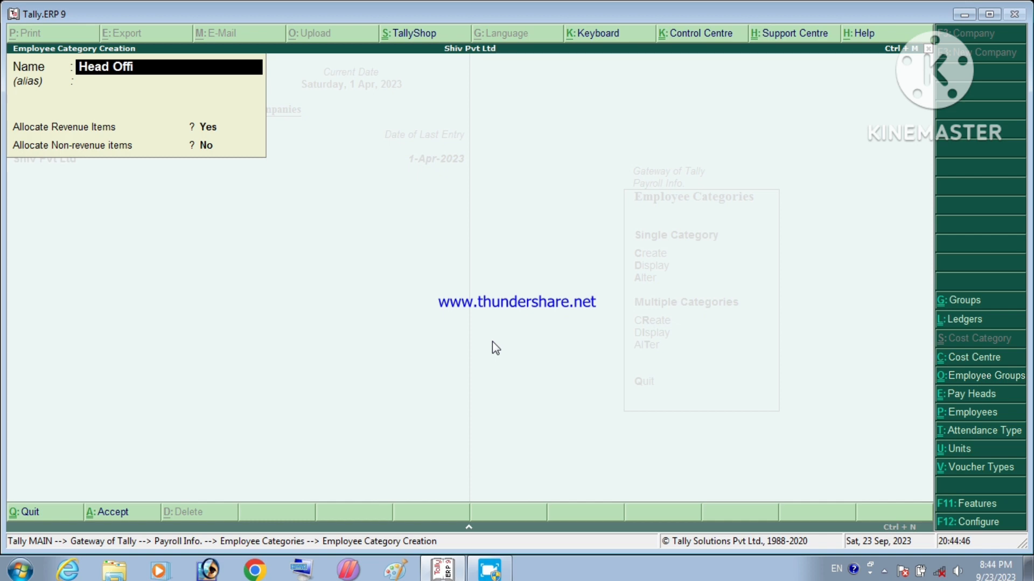
type("ce")
key("Return")
key("Return")
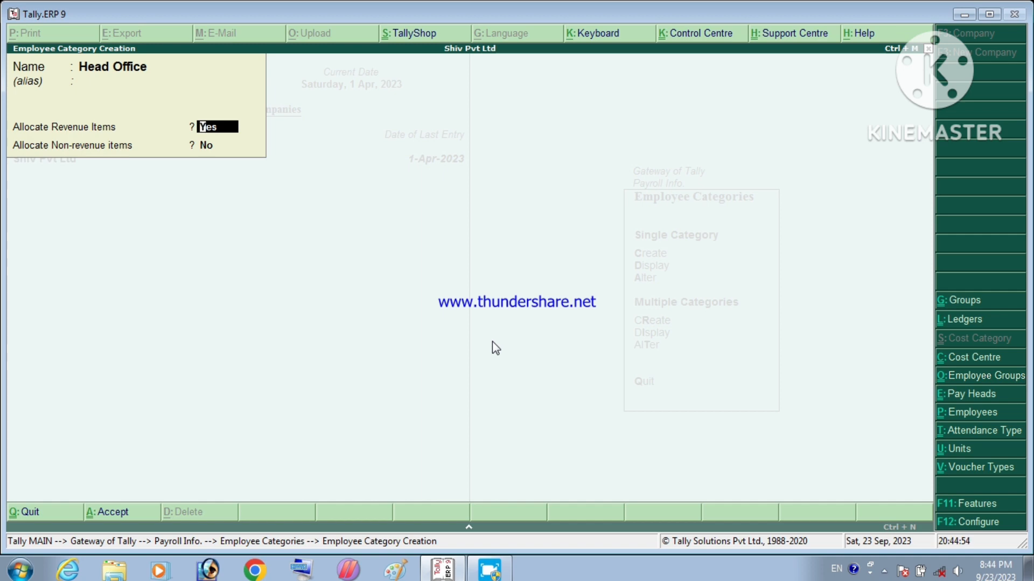
key("Return")
key("Return")
key("Return")
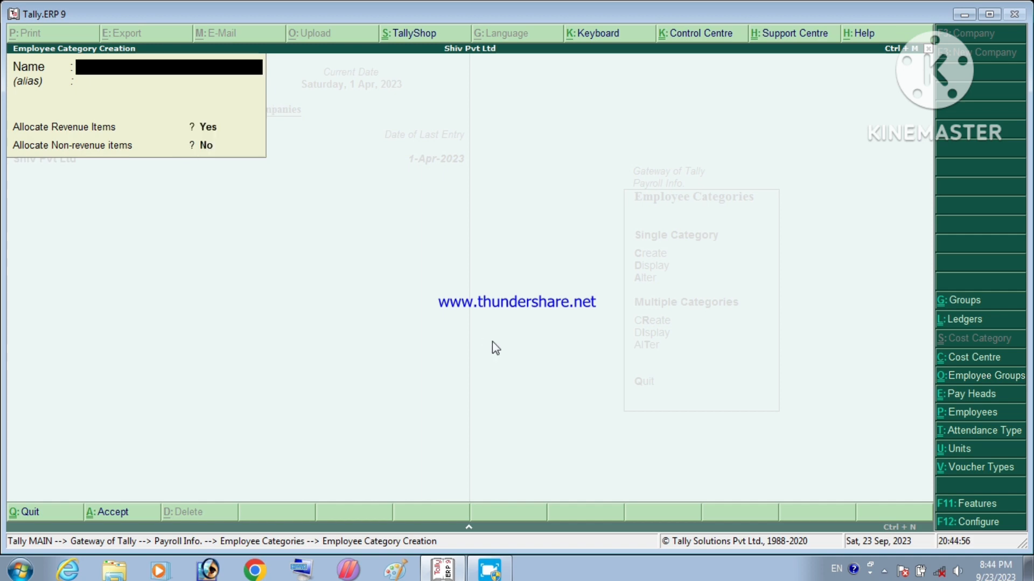
key("Escape")
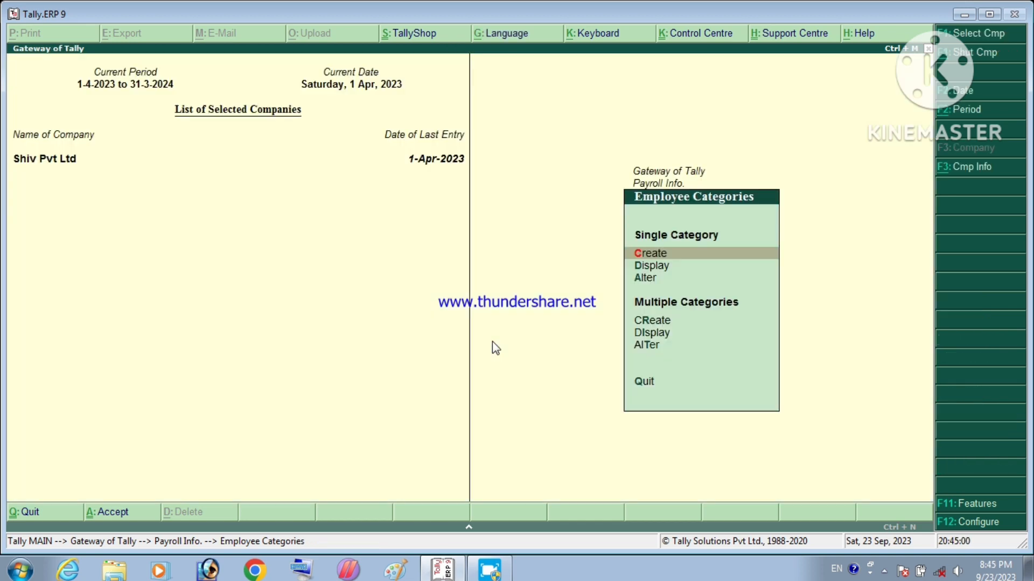
Step: Start a single employee group creation in the Head Office category
key("Escape")
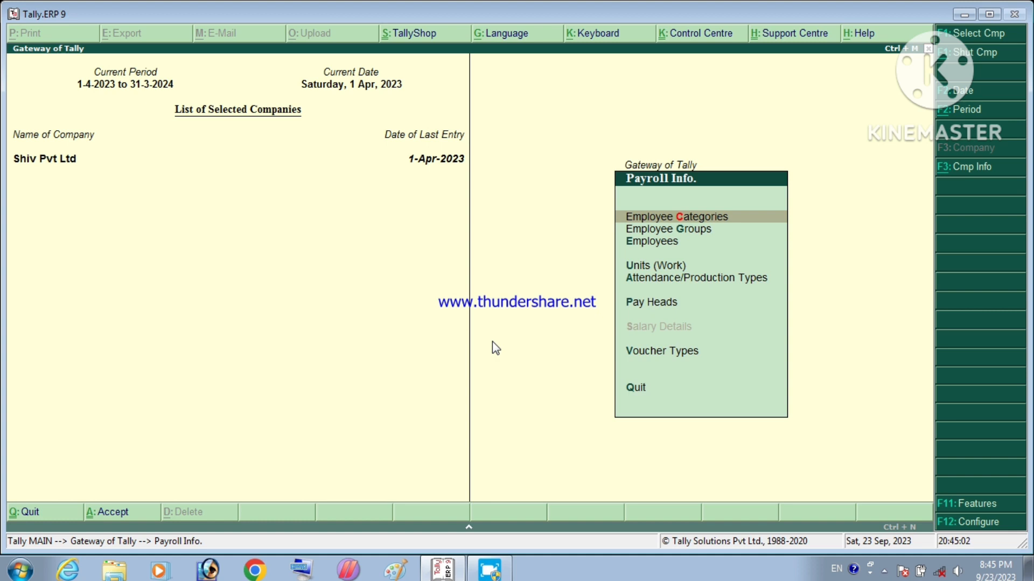
key("Down")
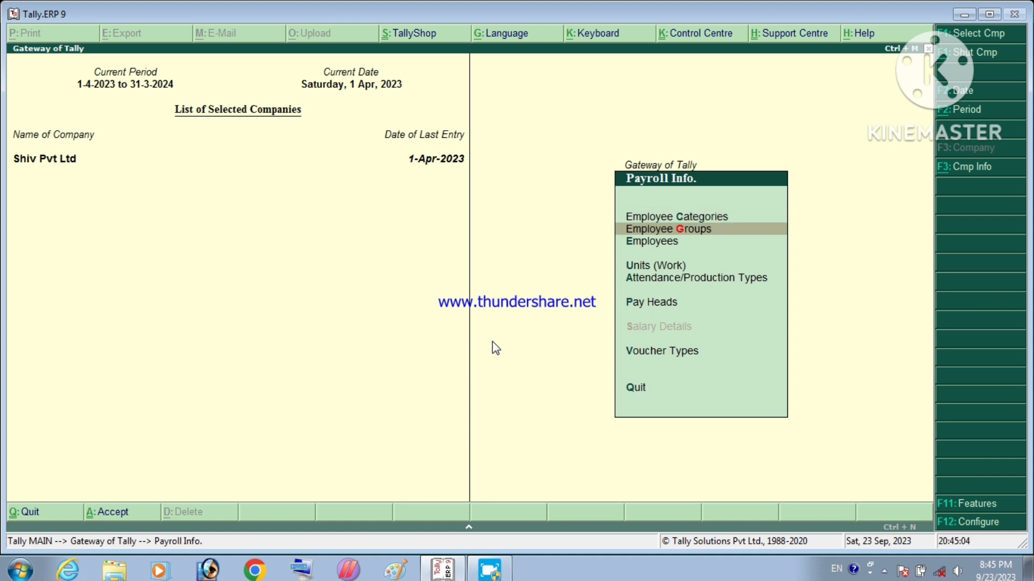
key("Return")
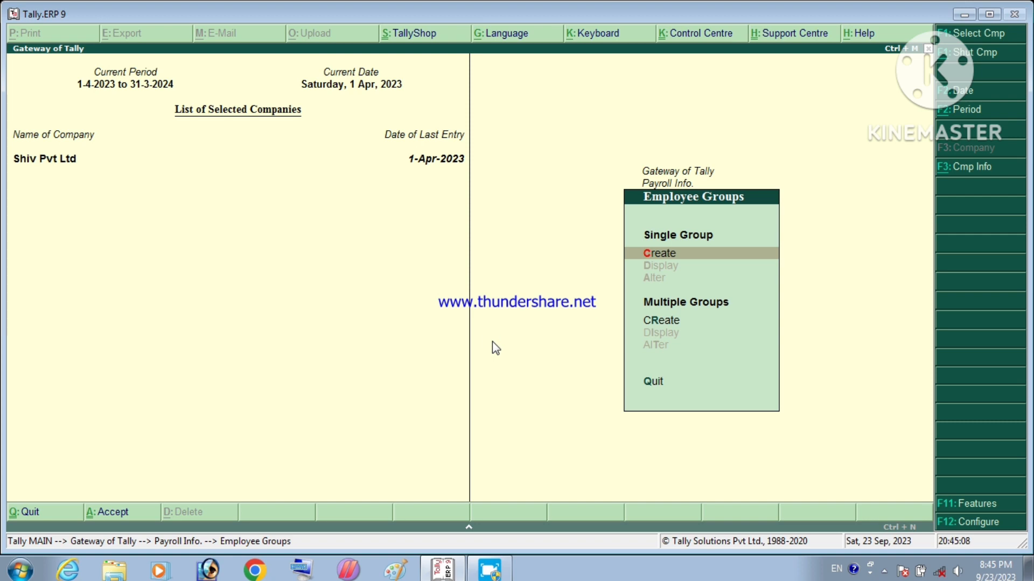
key("Return")
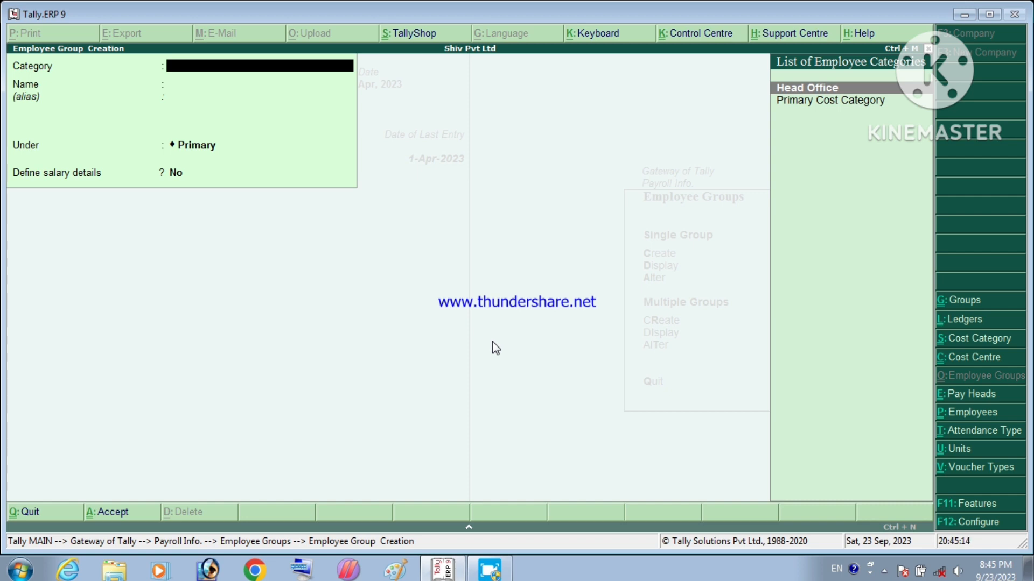
key("Return")
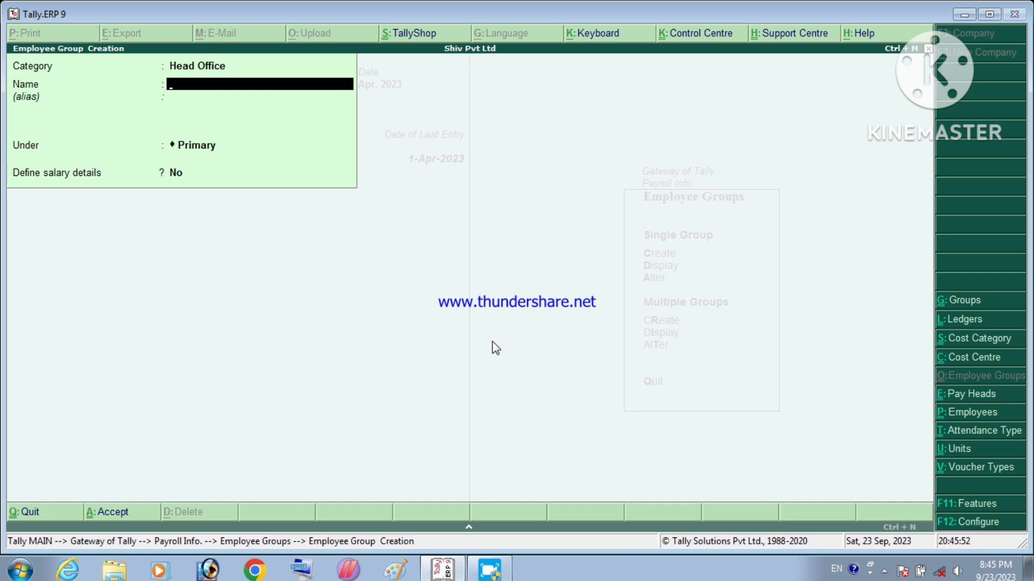
Step: Name the group 'Sales Officer' under Primary, with no salary details, and save it
type("Sae")
type("les")
key("BackSpace")
key("BackSpace")
key("BackSpace")
key("BackSpace")
key("BackSpace")
type("ales a")
key("BackSpace")
type("office")
key("Return")
key("Return")
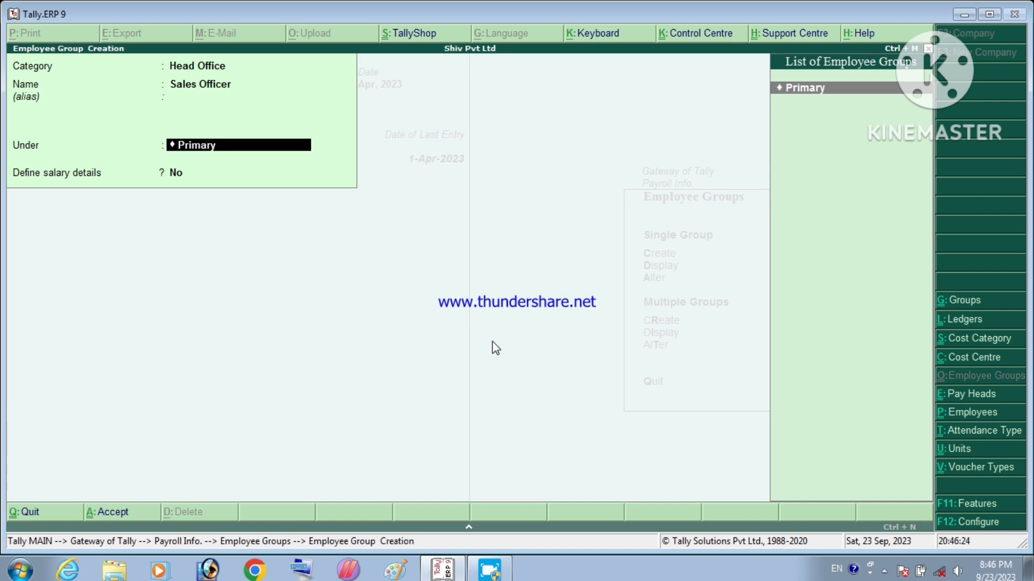
key("Return")
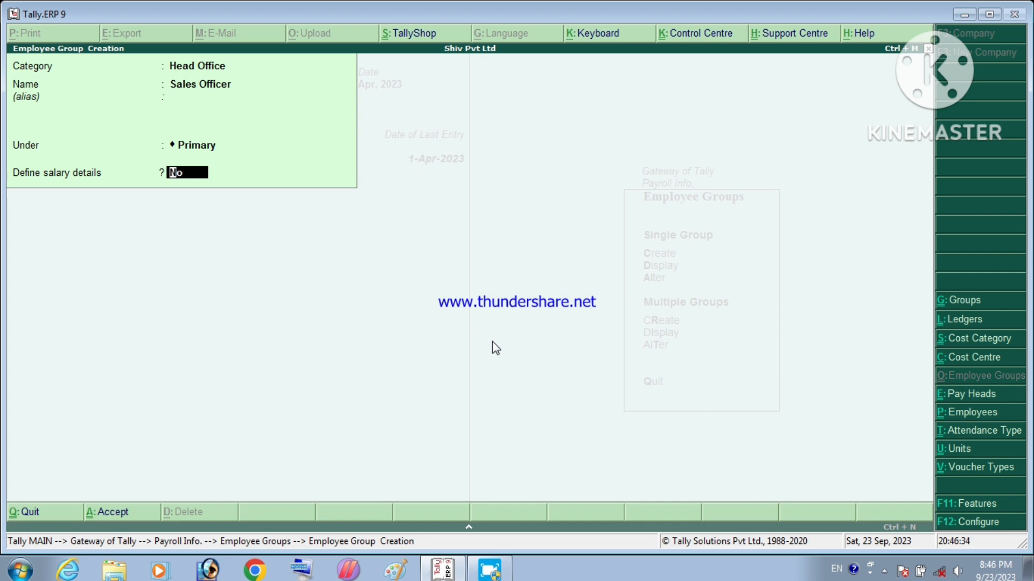
key("Return")
key("Return")
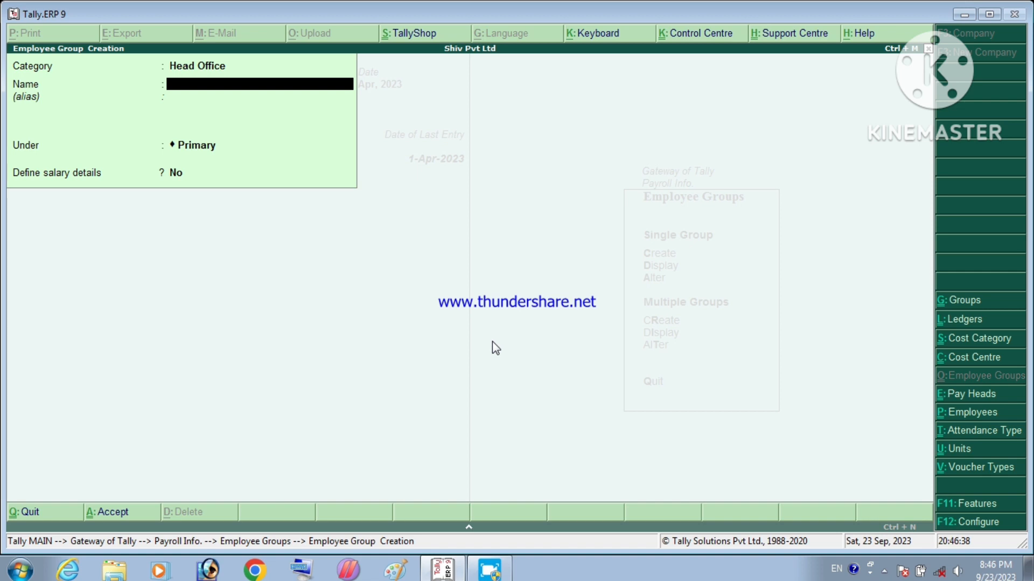
Step: Close group creation, start a single employee creation, and set its category to Head Office
key("Escape")
key("Return")
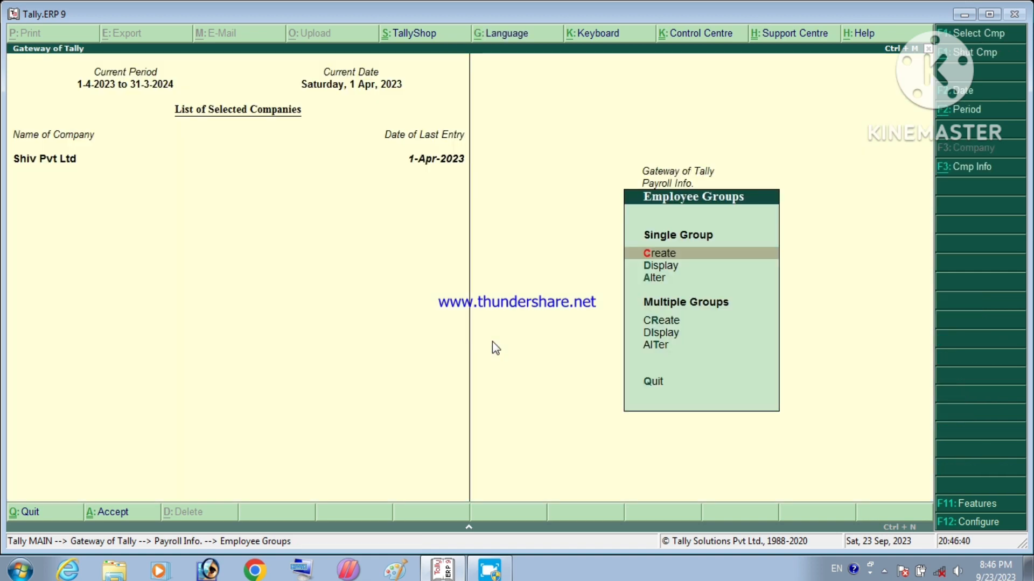
key("Escape")
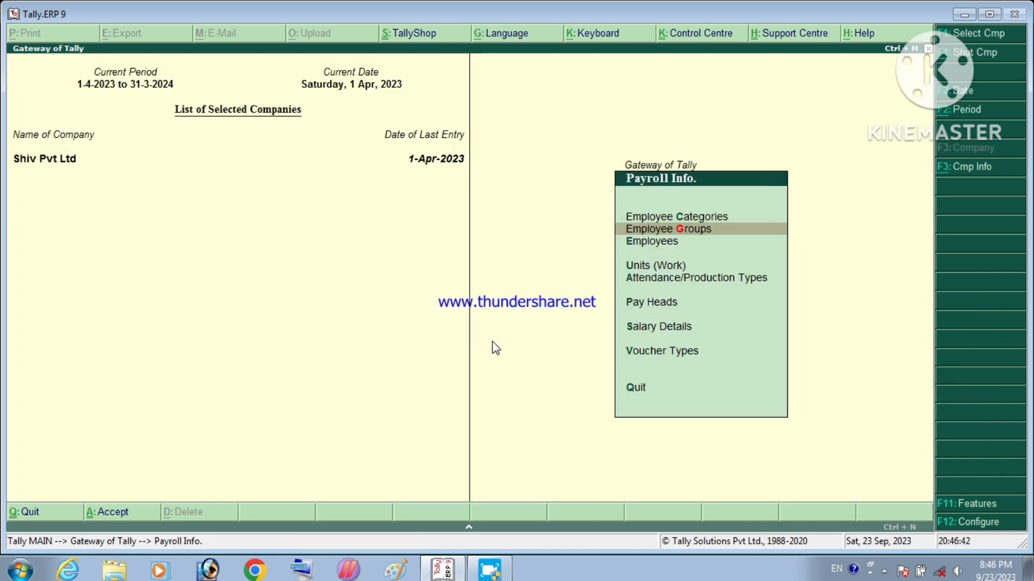
key("Down")
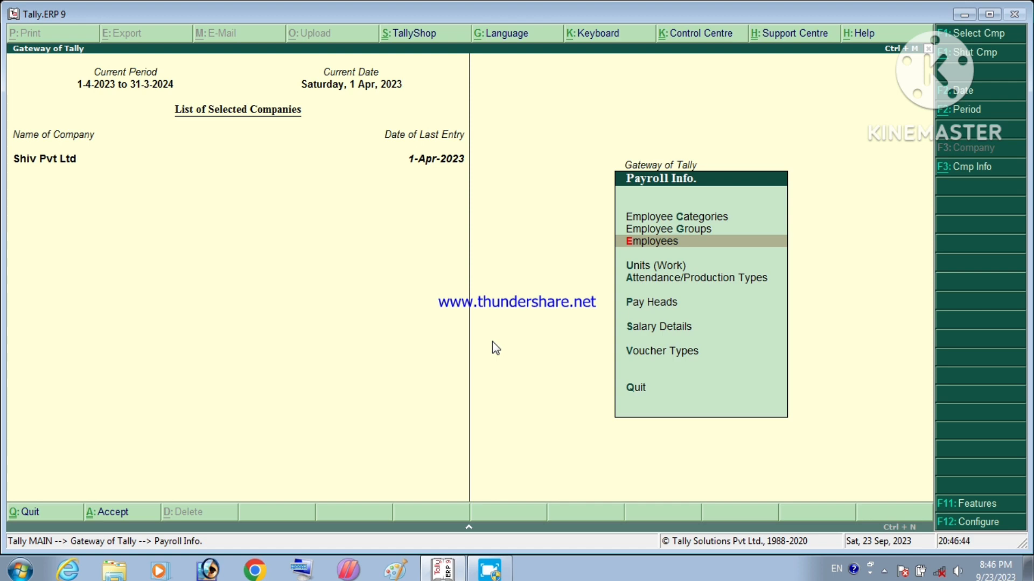
key("Return")
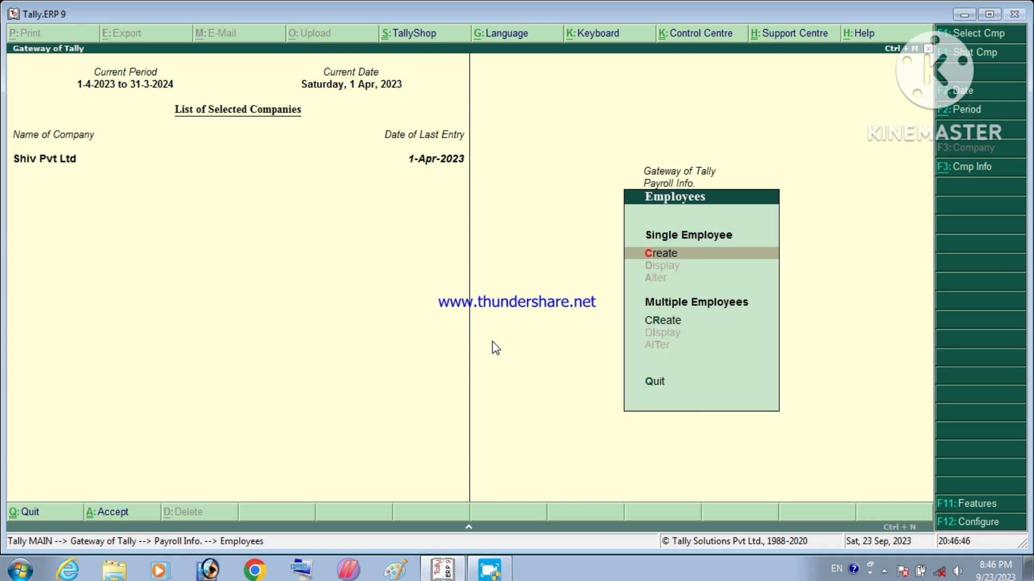
key("Return")
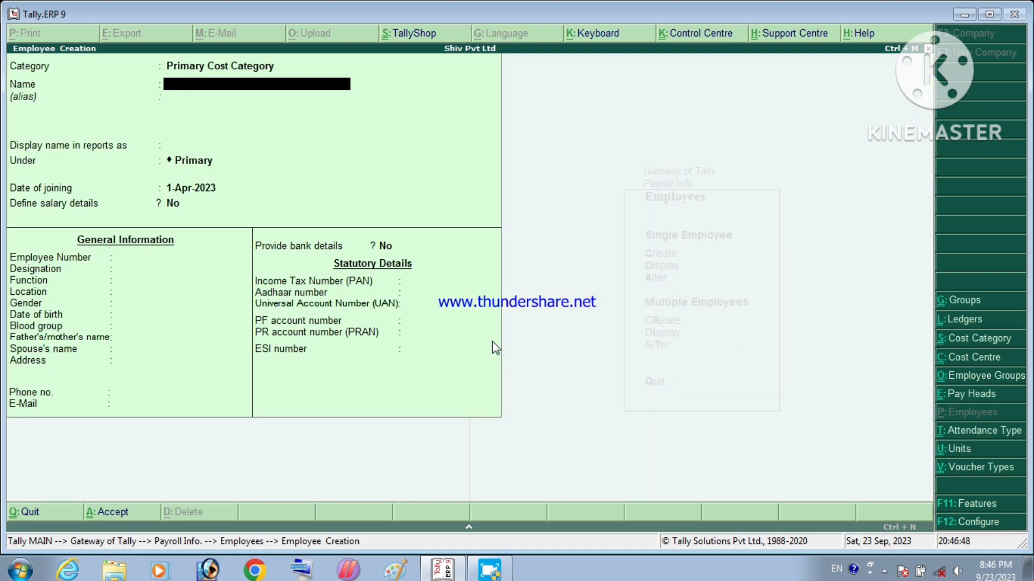
key("BackSpace")
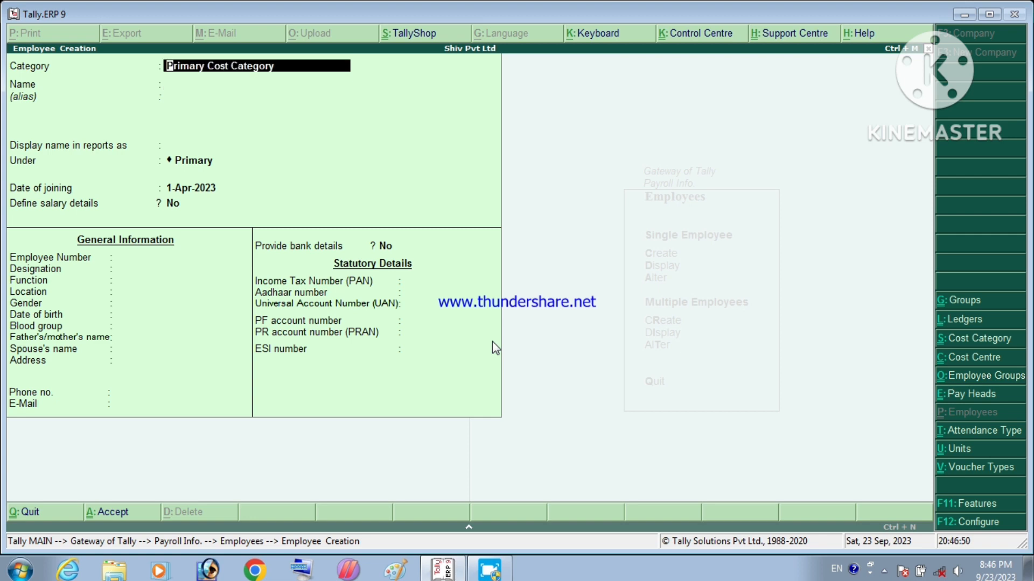
key("space")
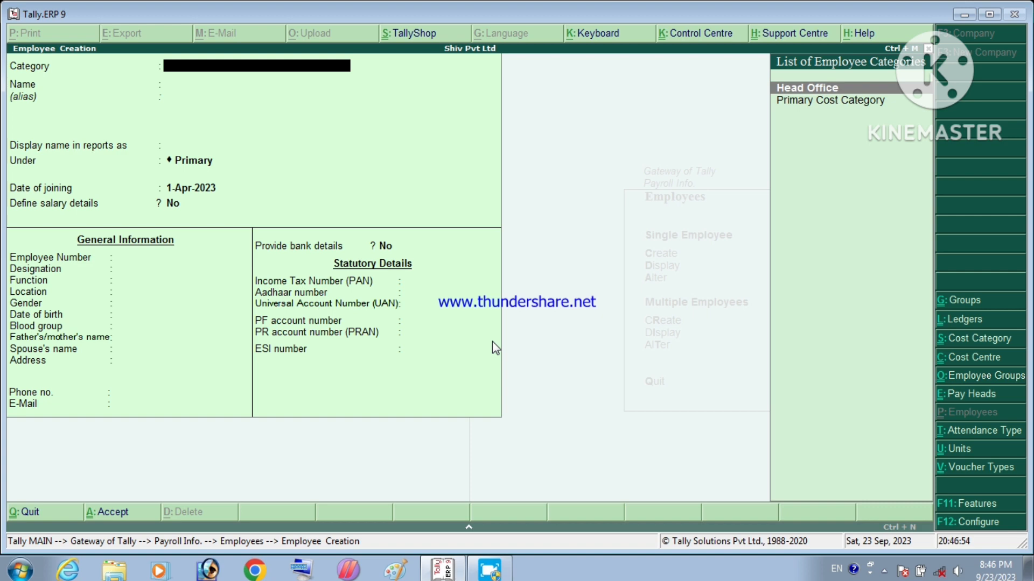
key("Return")
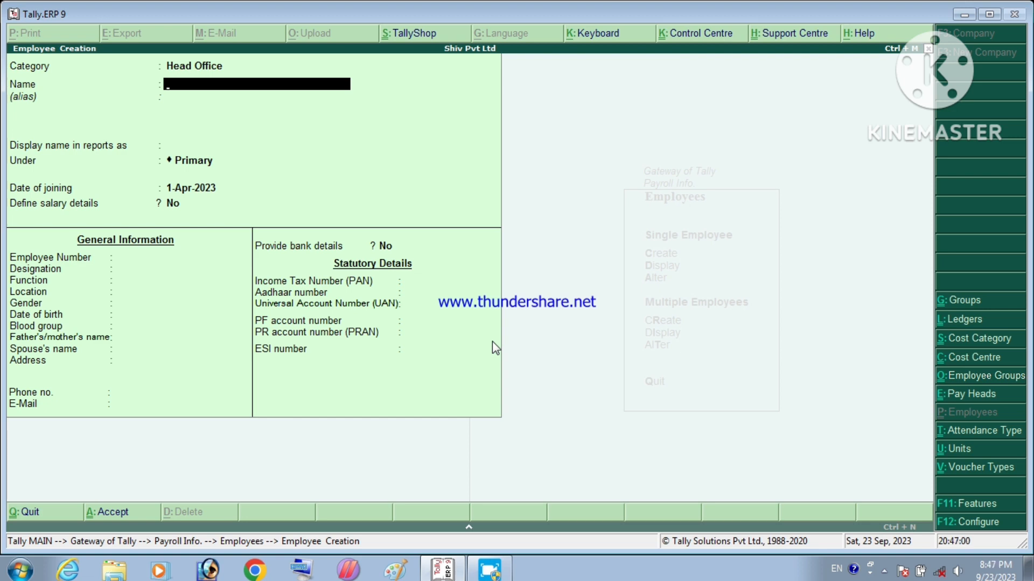
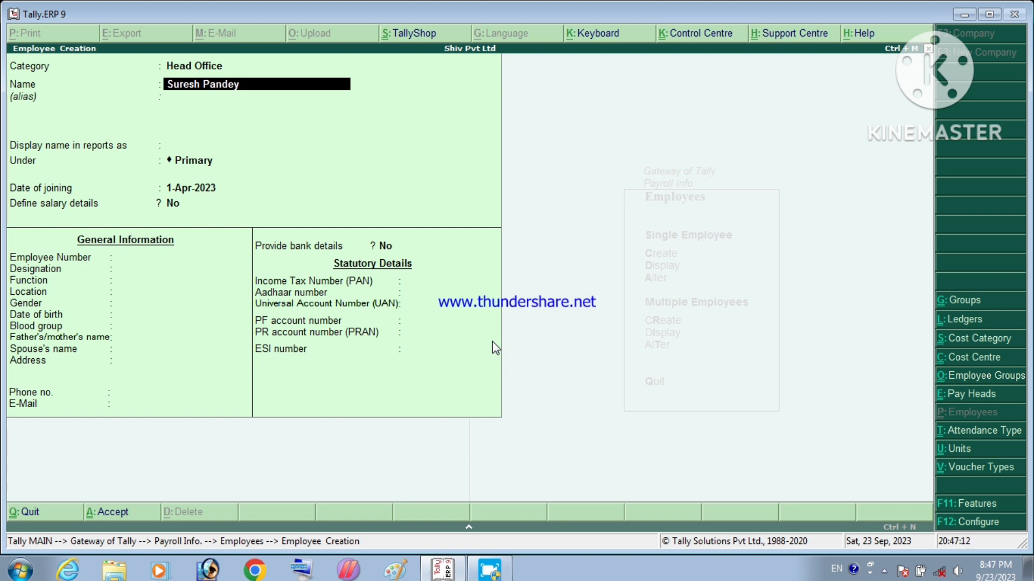
Step: Enter the employee's name, place them under Sales Officer, joining date 01/07/2023, no salary details
key("Return")
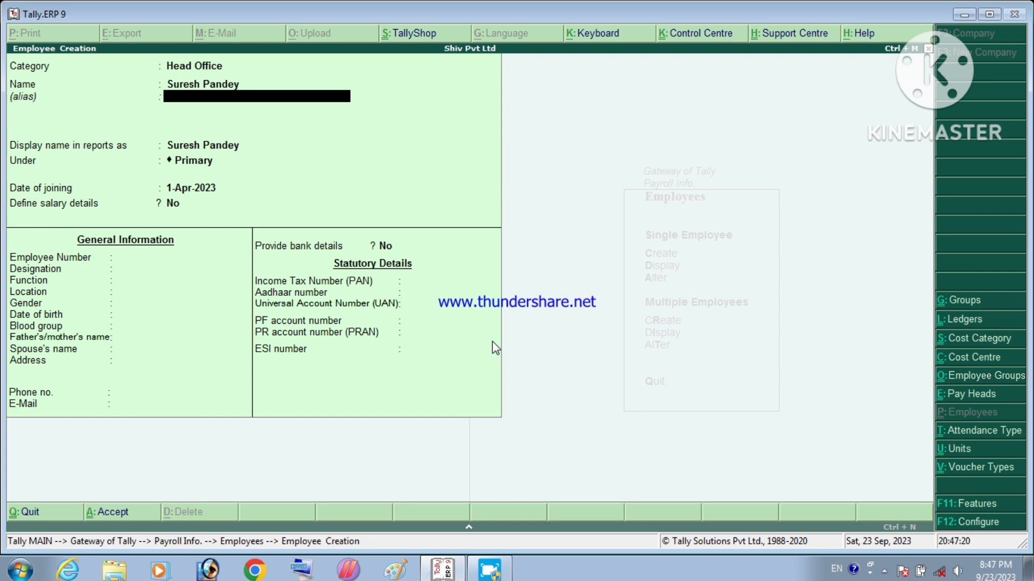
key("Return")
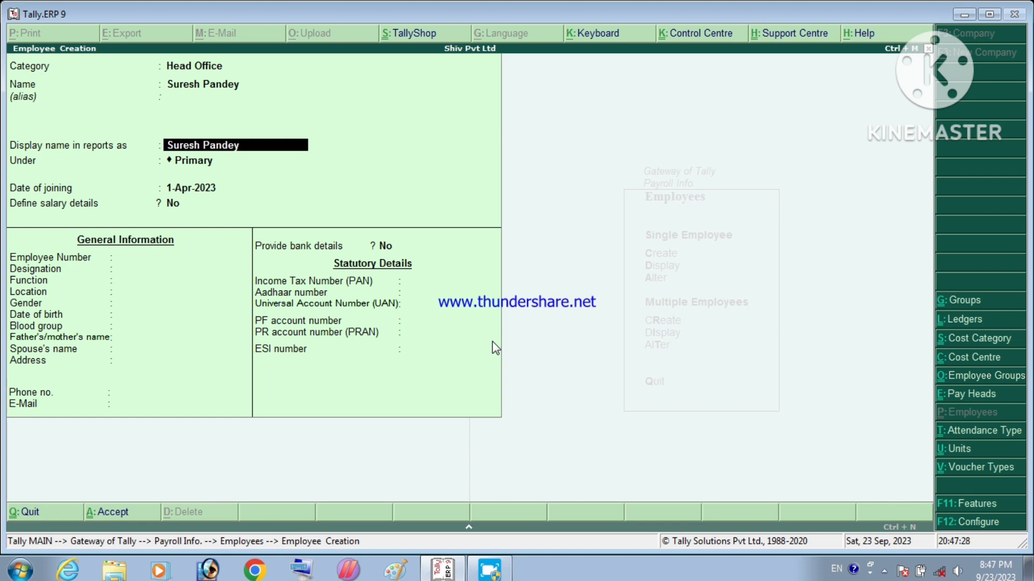
key("Return")
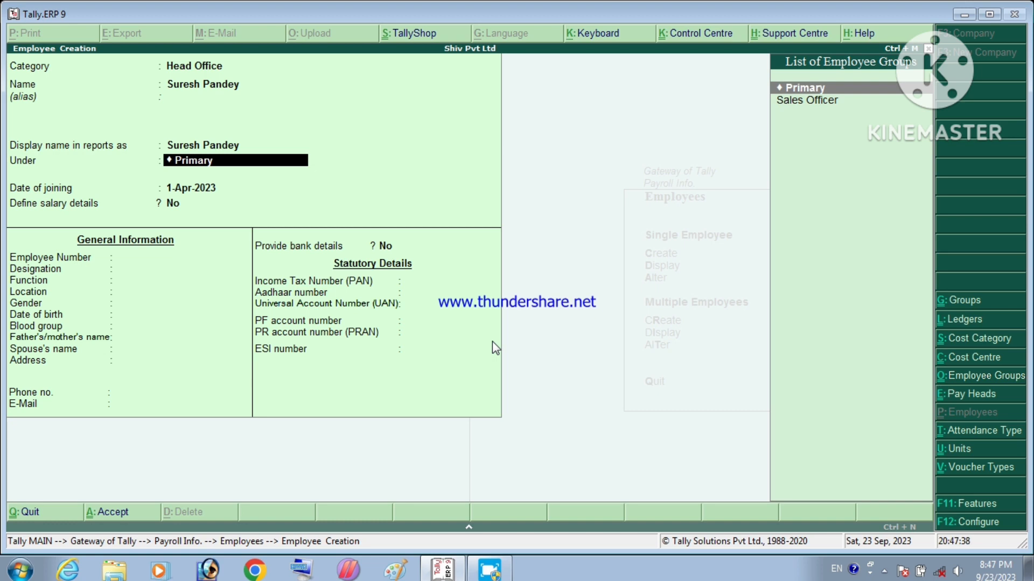
key("Down")
key("Return")
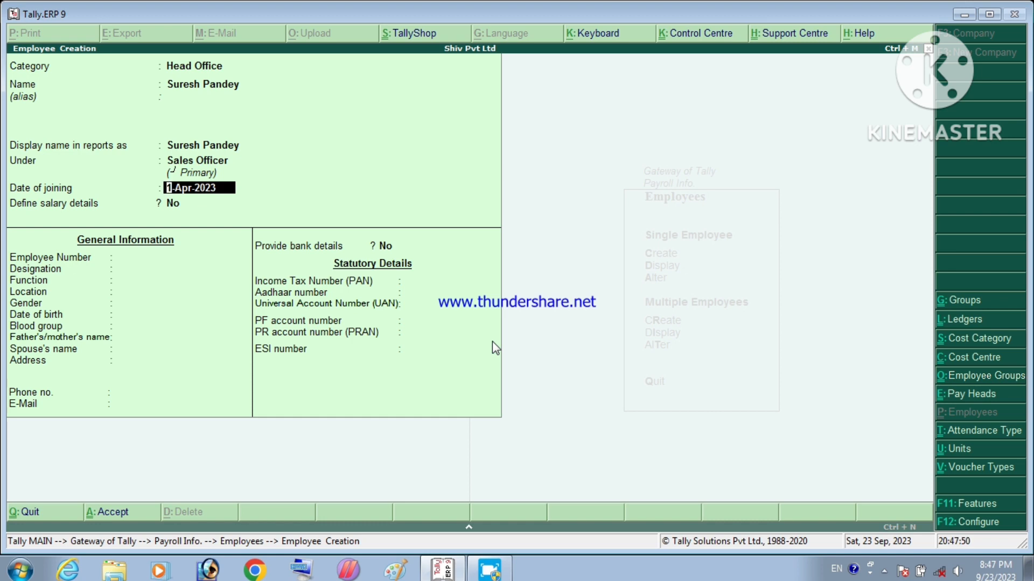
type("01/07/2023")
key("Return")
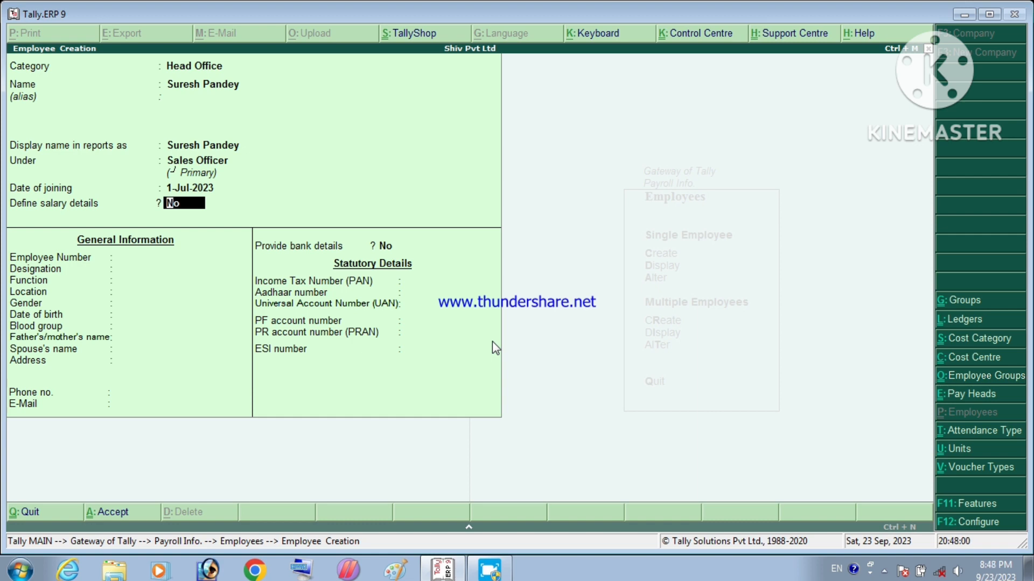
key("Return")
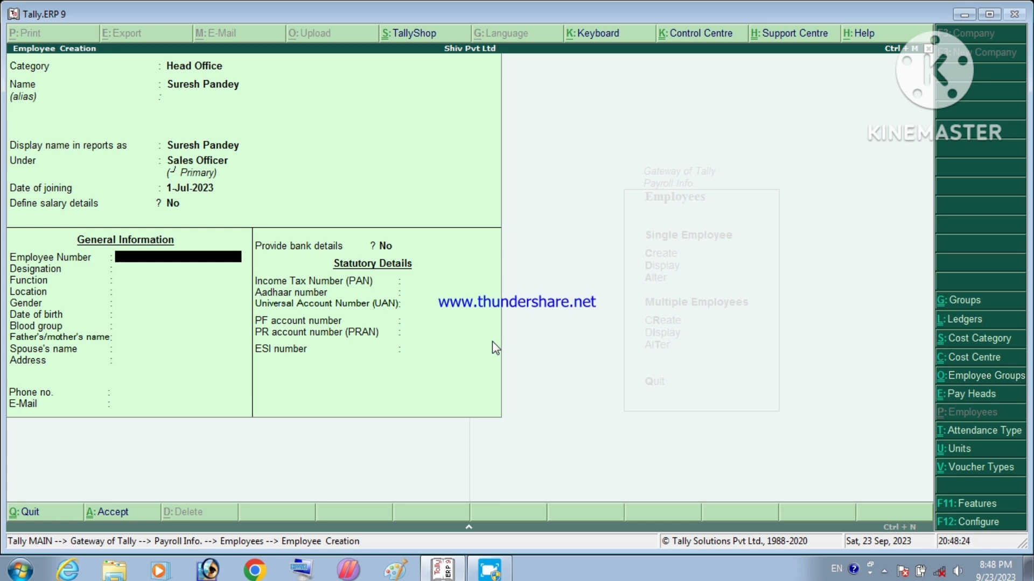
Step: Enter the employee number, designation Sales Officer and function Sales Inq
type("Sp102")
key("Return")
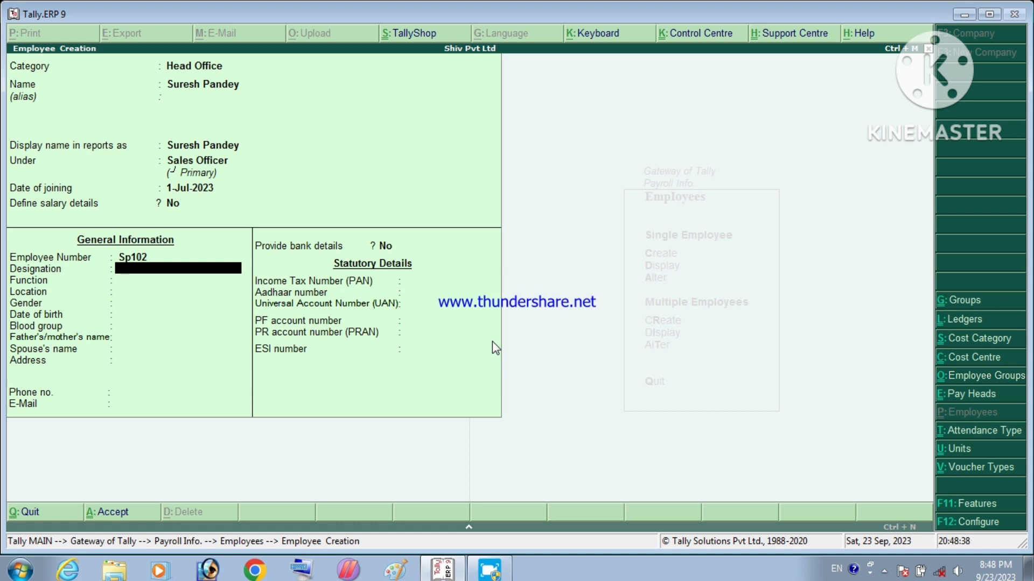
type("Sales Officer")
key("Return")
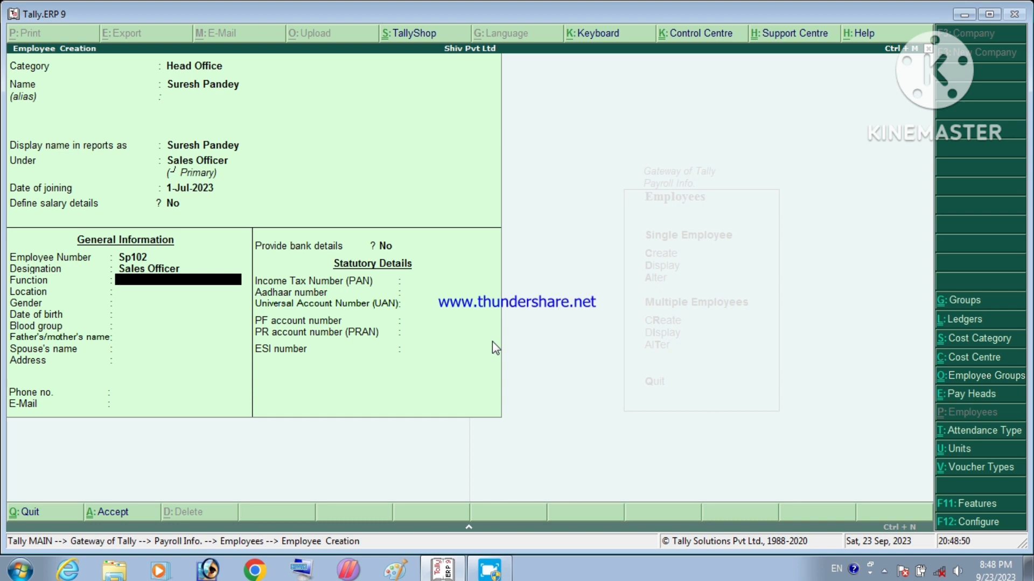
type("Sa")
type("les")
type(" Ing")
type("uery")
key("BackSpace")
key("BackSpace")
key("BackSpace")
key("BackSpace")
key("Return")
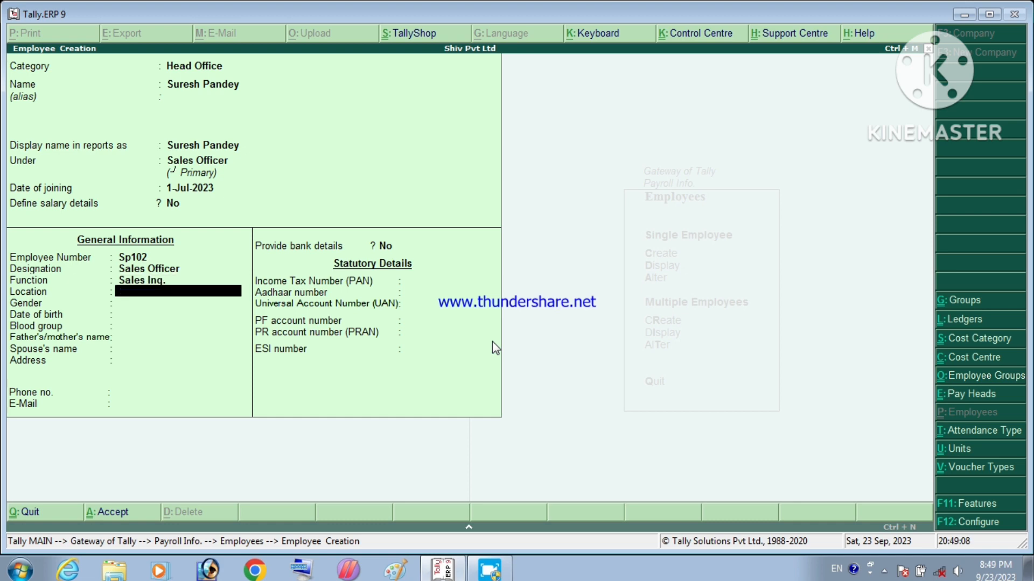
Step: Enter the employee's location and set gender to Male
type("Si")
type("dhal")
type("ui")
key("BackSpace")
key("BackSpace")
key("BackSpace")
type("u")
key("Return")
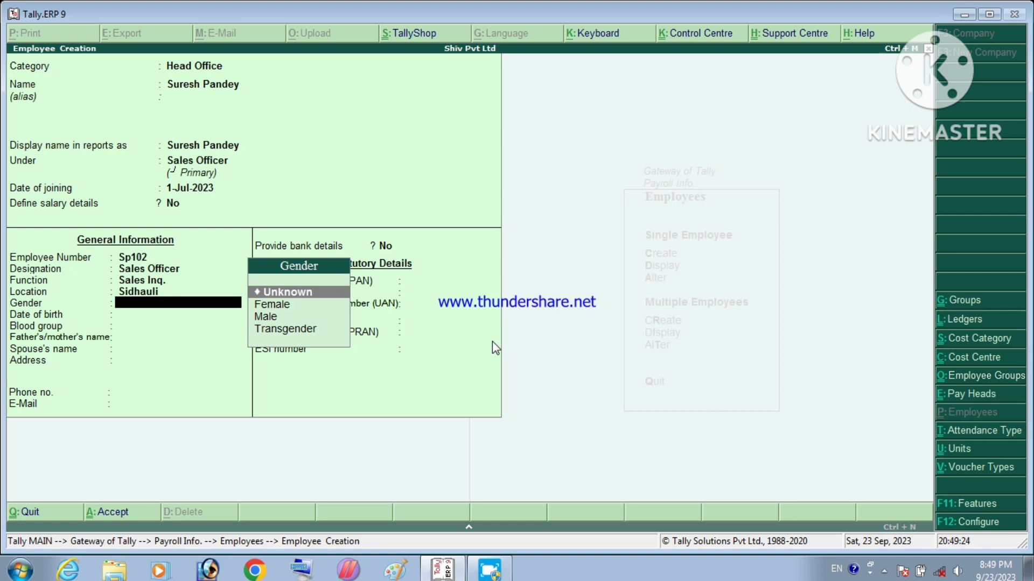
key("Down")
key("Down")
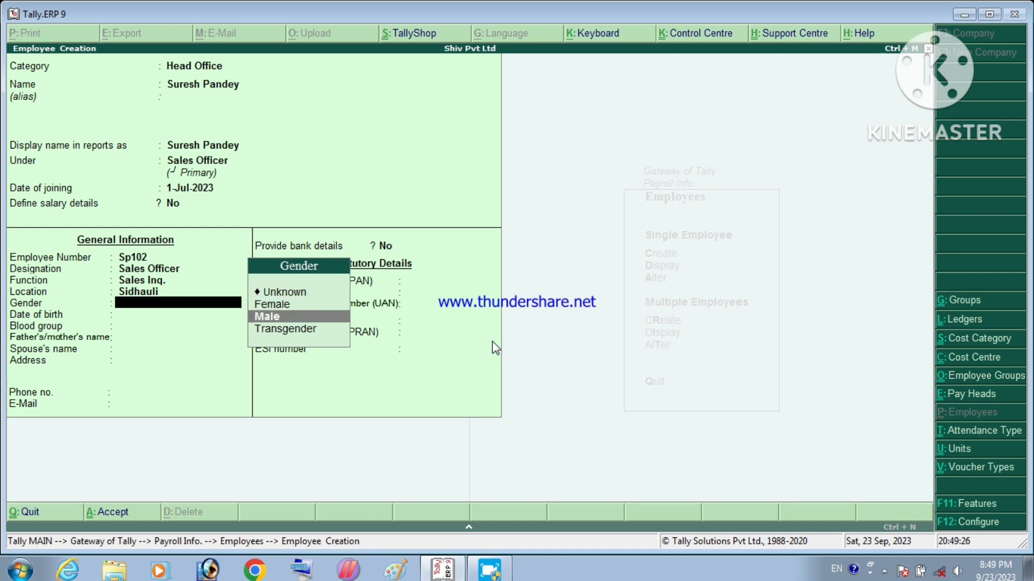
key("Return")
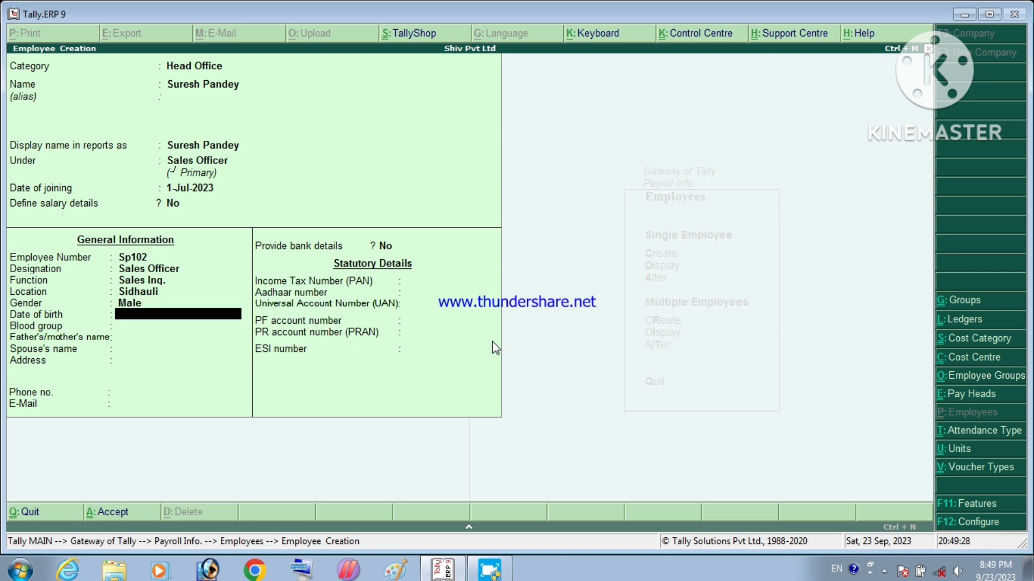
Step: Set date of birth 01/01/1990 and blood group AB Positive
type("01/01/1990")
key("Return")
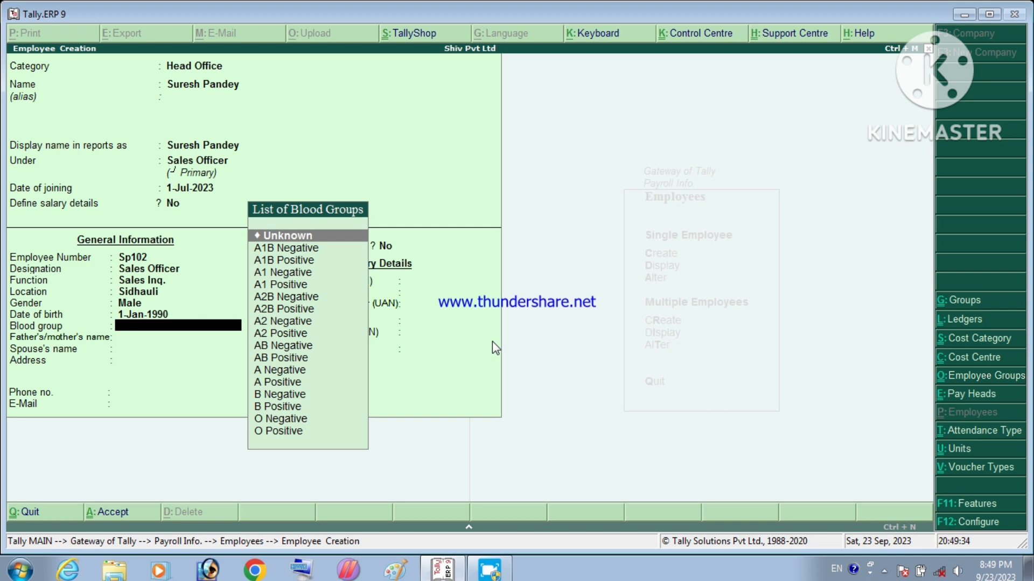
key("Down")
key("Down")
key("Down")
key("Down")
key("Down")
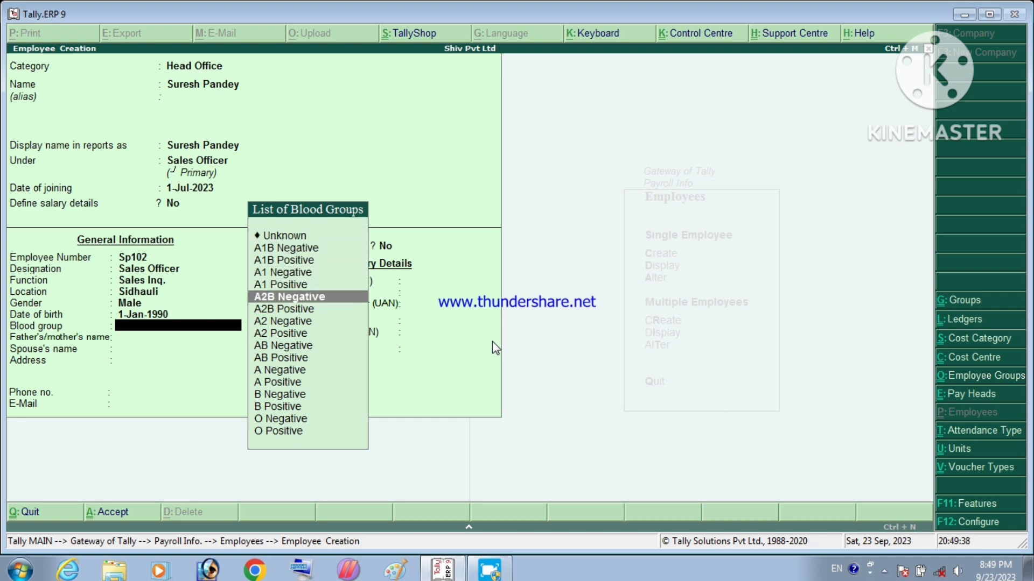
key("Down")
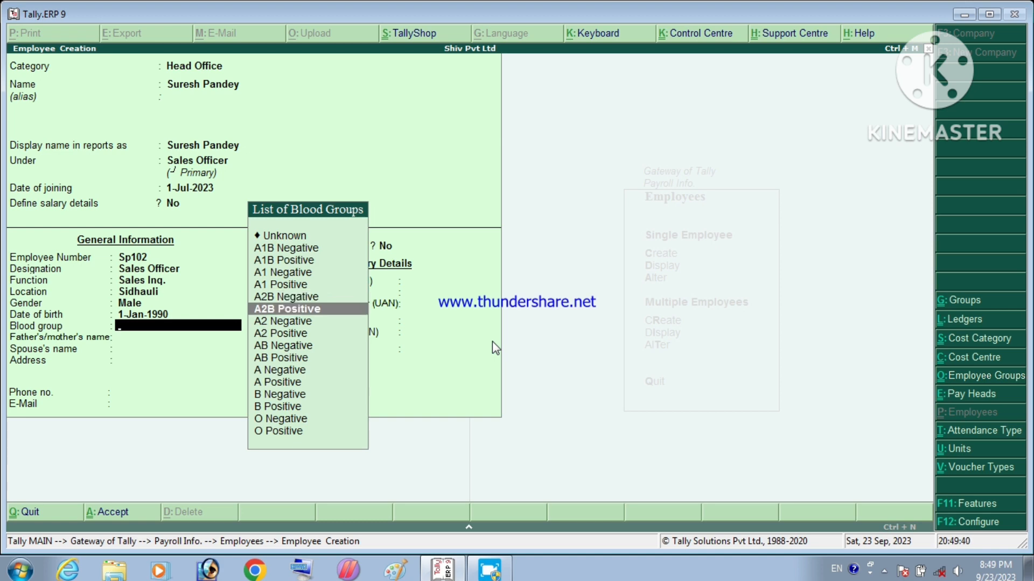
key("Down")
key("Down")
key("Down")
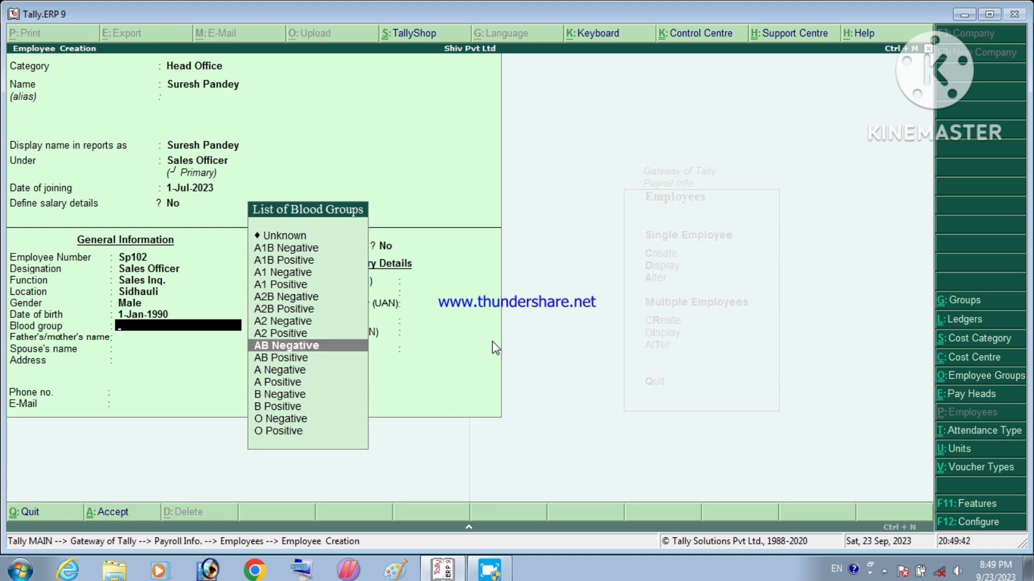
key("Down")
key("Return")
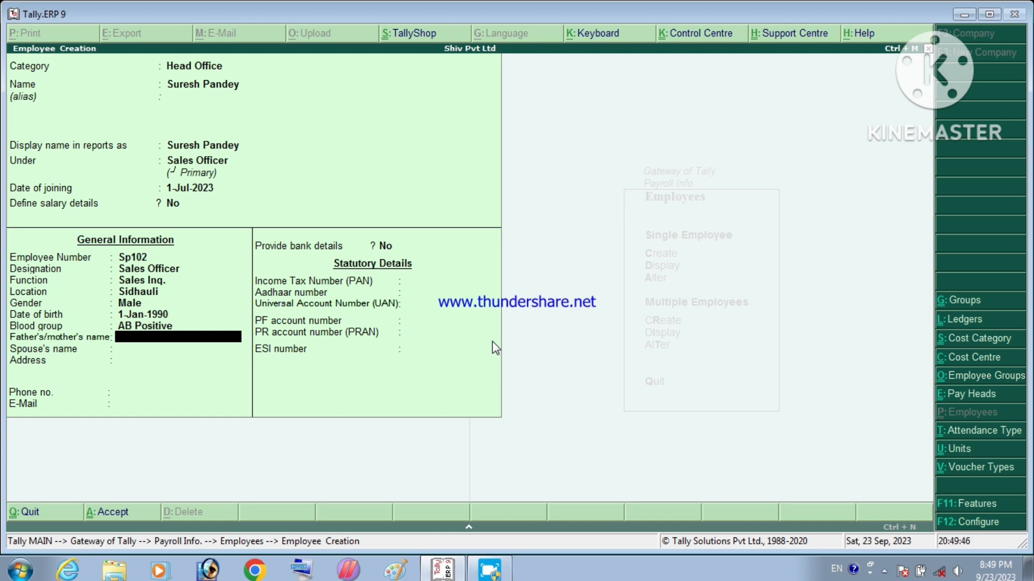
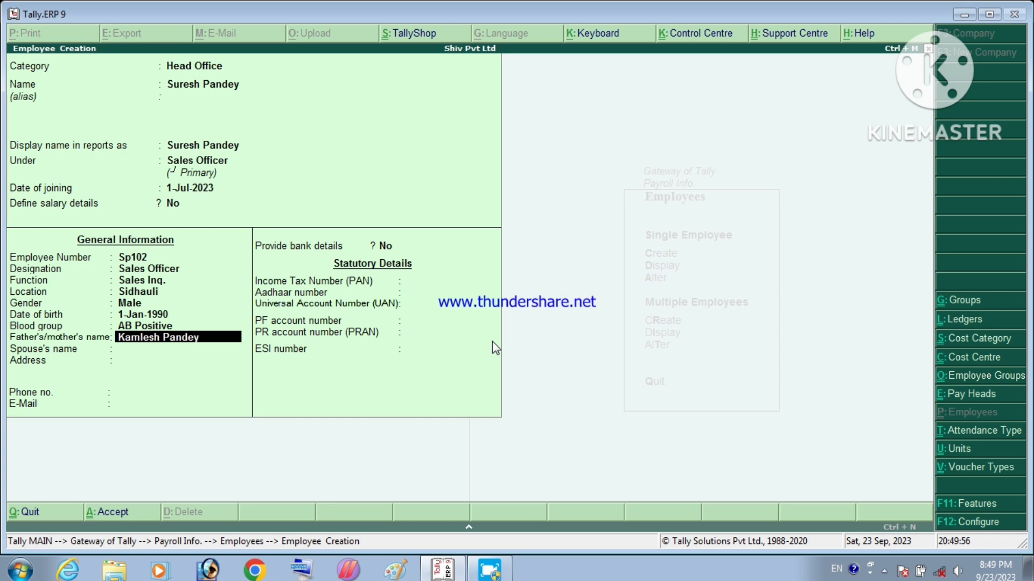
Step: Enter the parent's name and the spouse's name
key("Return")
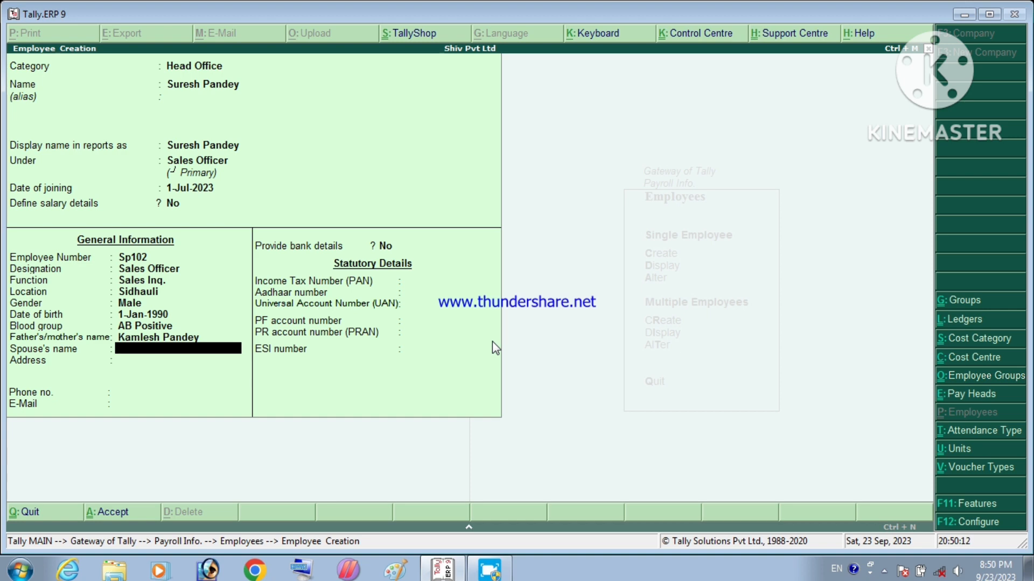
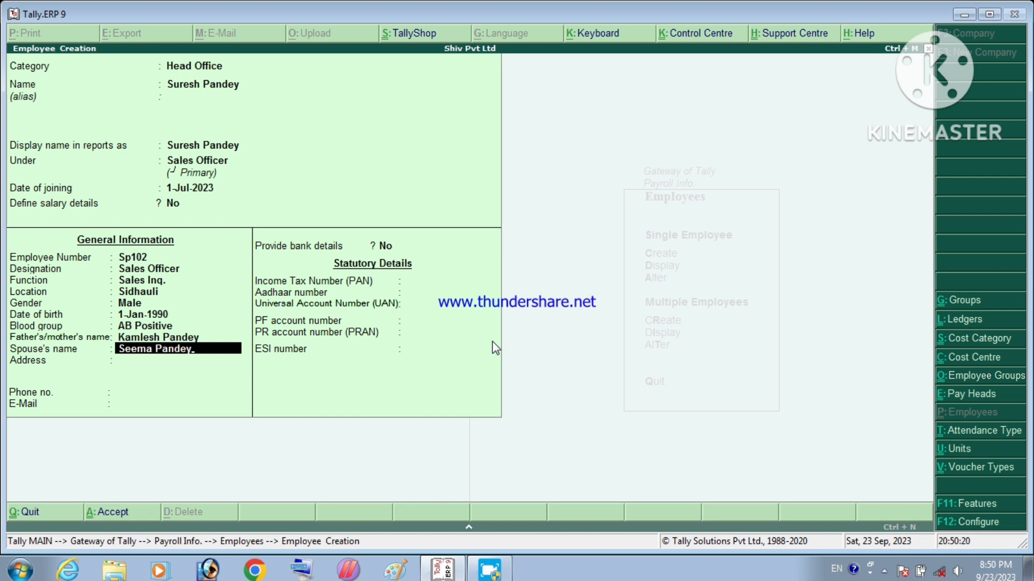
key("Return")
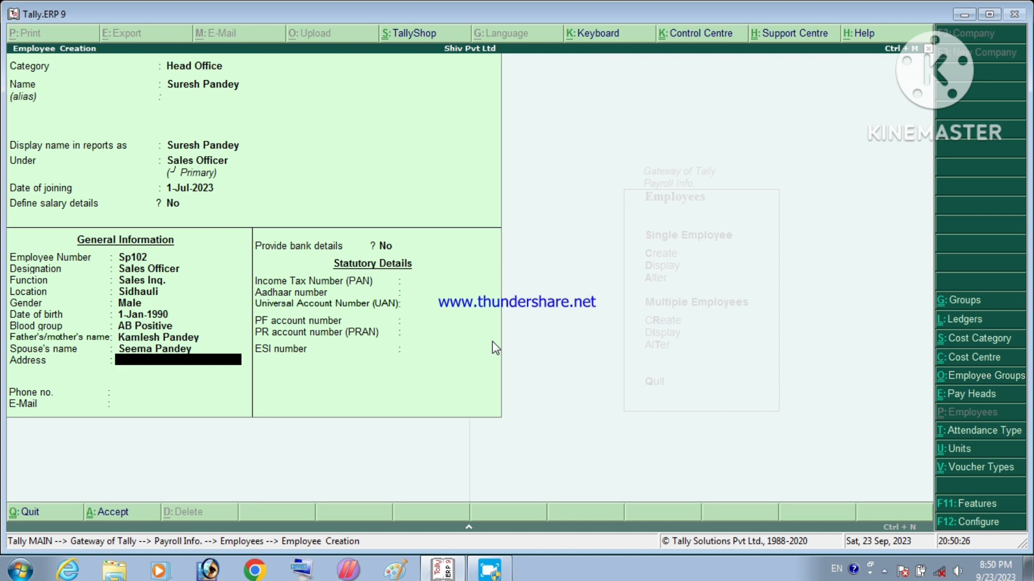
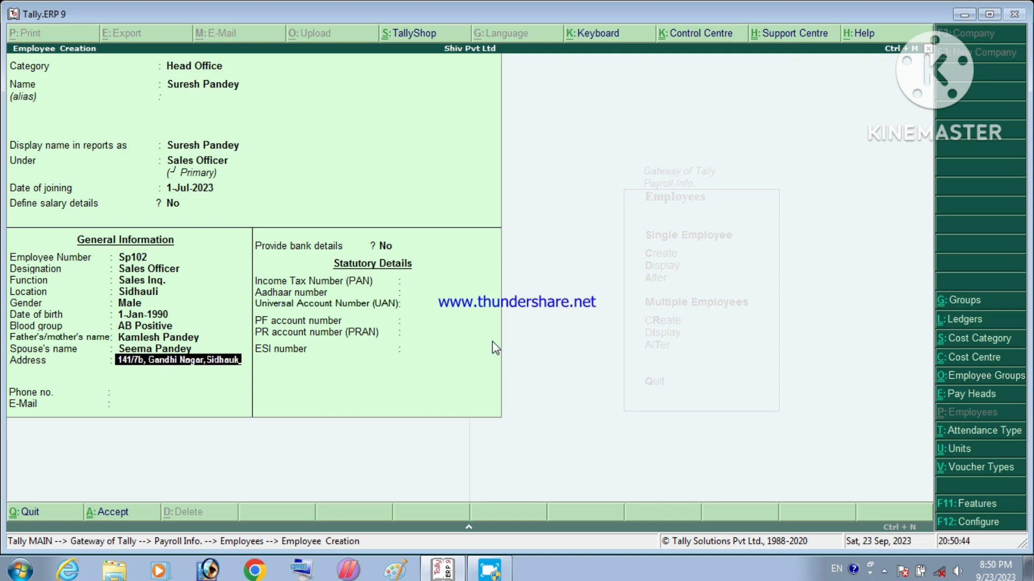
Step: Fill in the employee's postal address, phone number and e-mail address
key("Return")
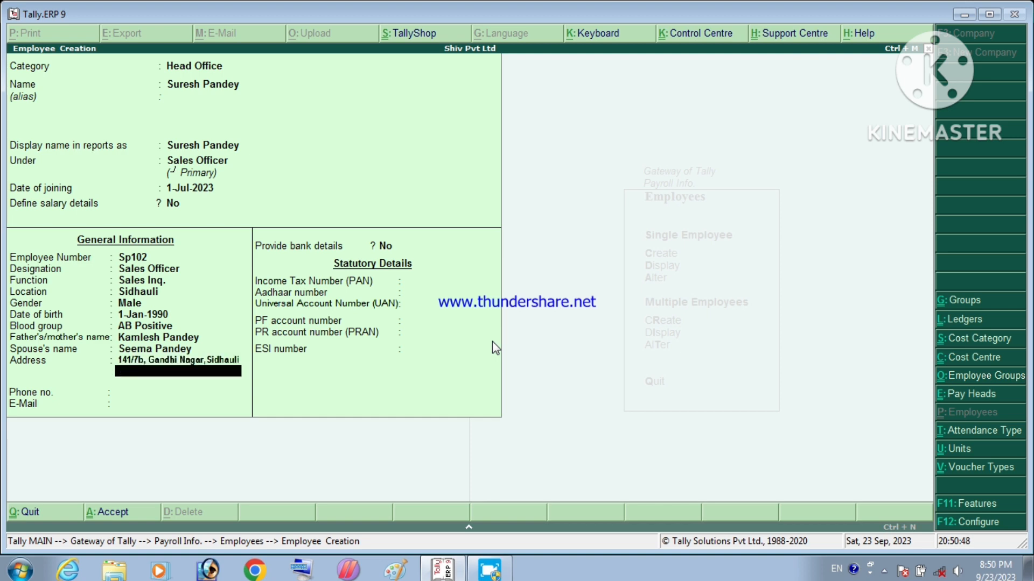
key("Return")
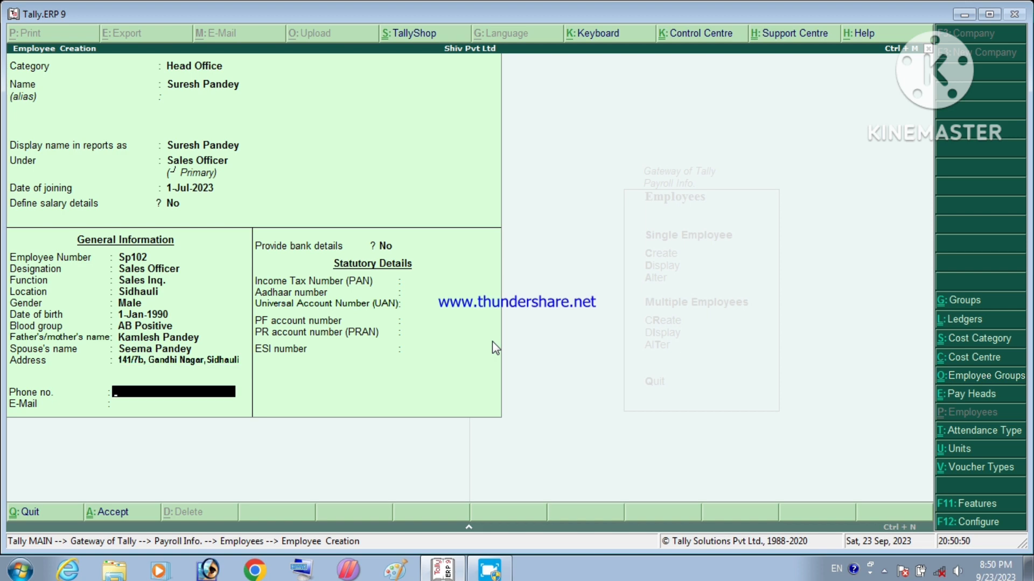
key("Return")
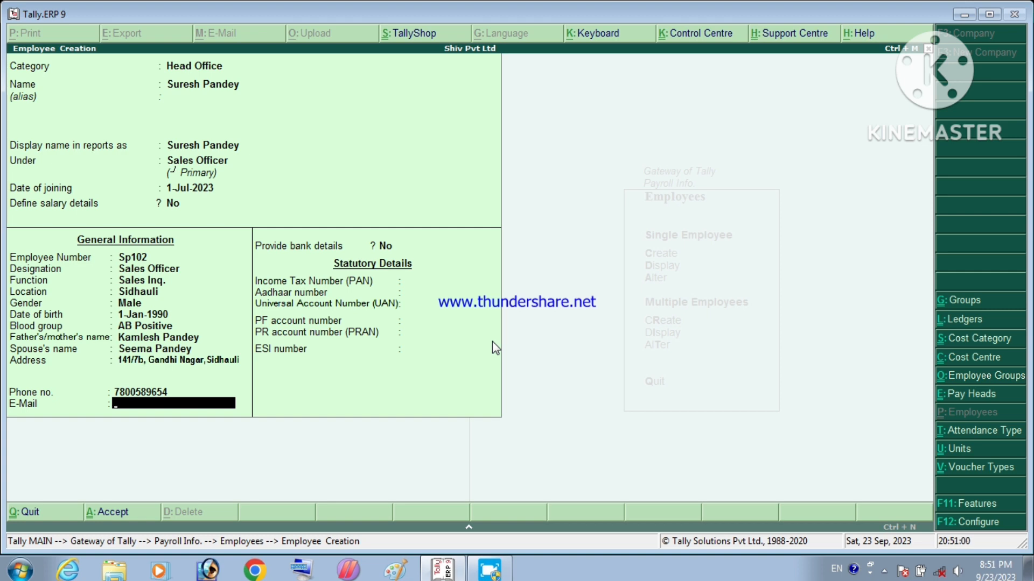
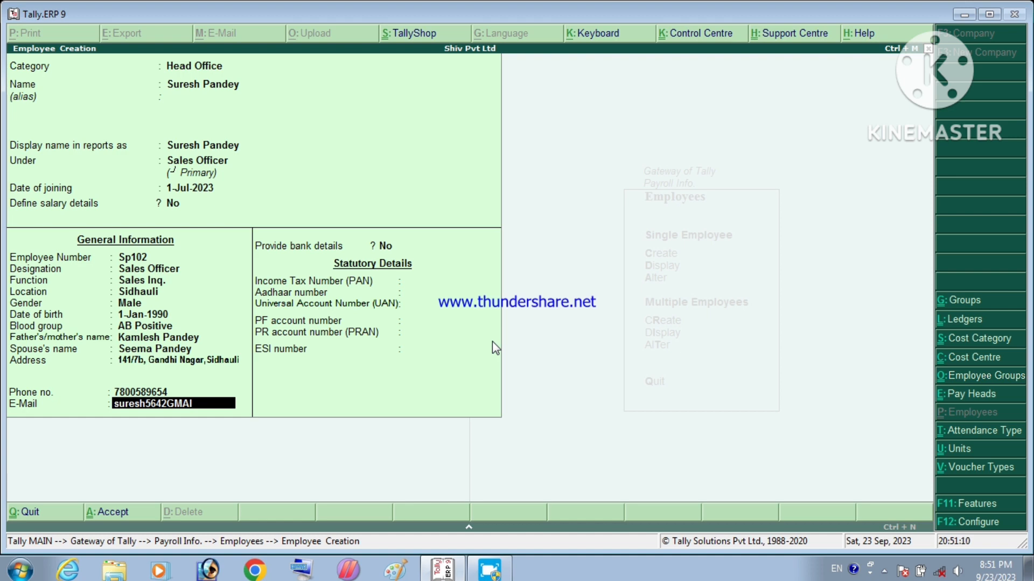
key("Return")
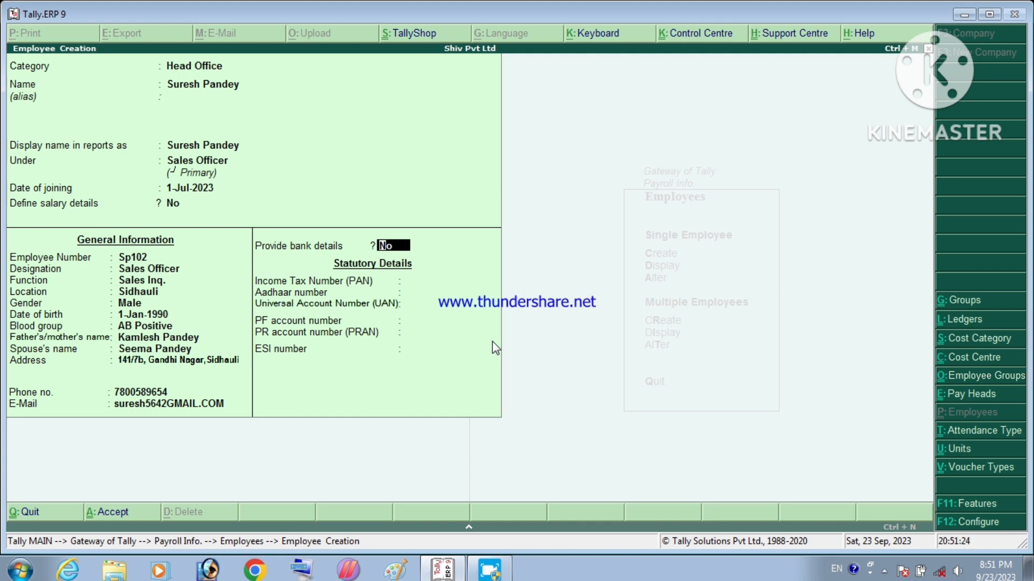
Step: Leave bank details, PAN, Aadhaar, PF and PR numbers blank, then save the employee
key("Return")
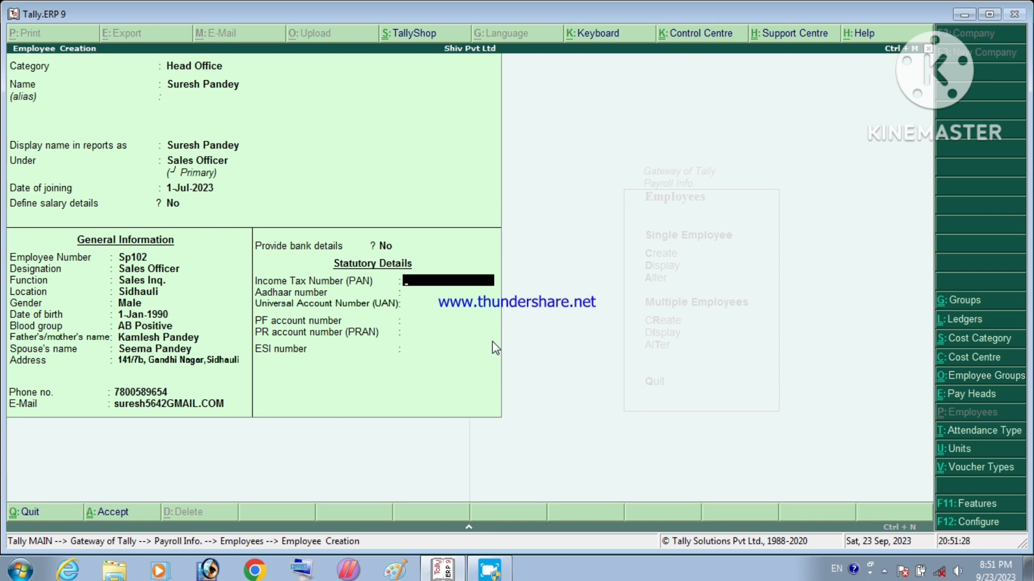
key("Return")
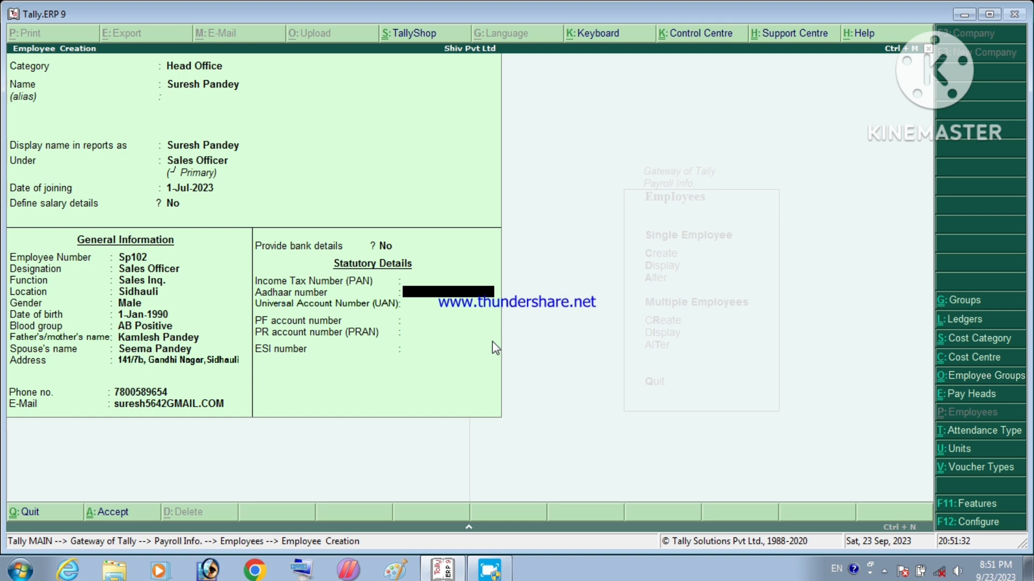
key("Return")
key("Return")
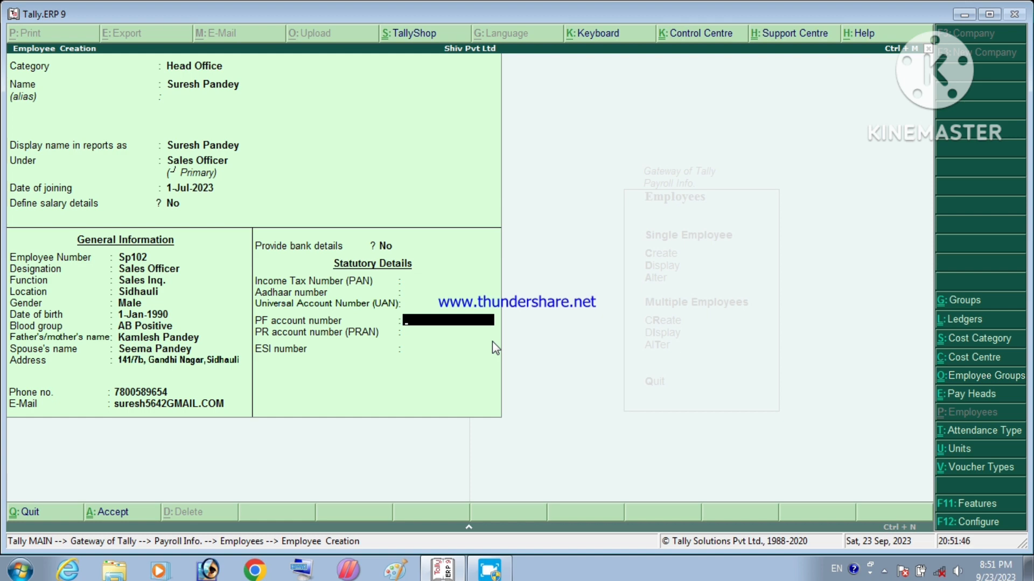
key("Return")
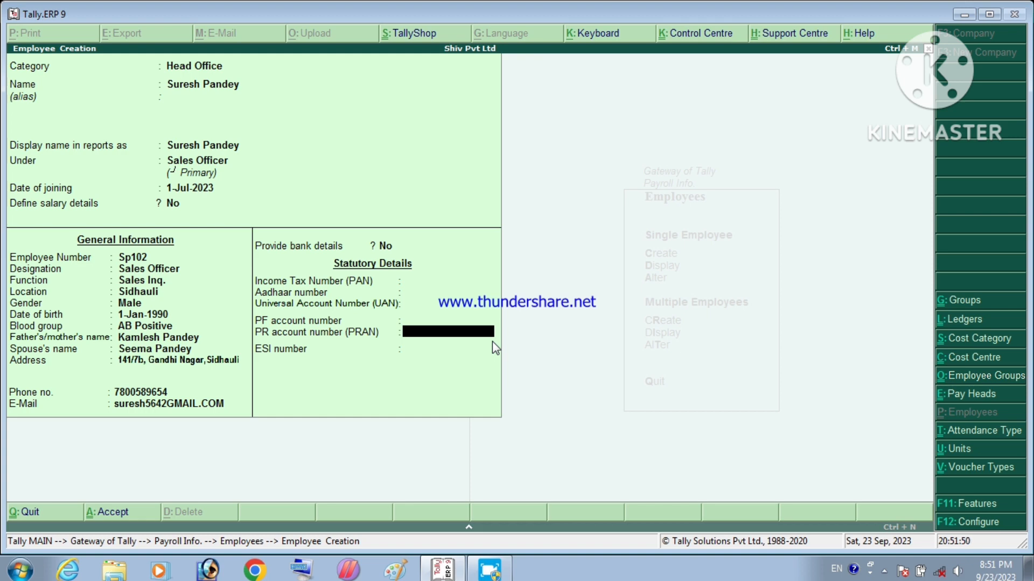
key("Return")
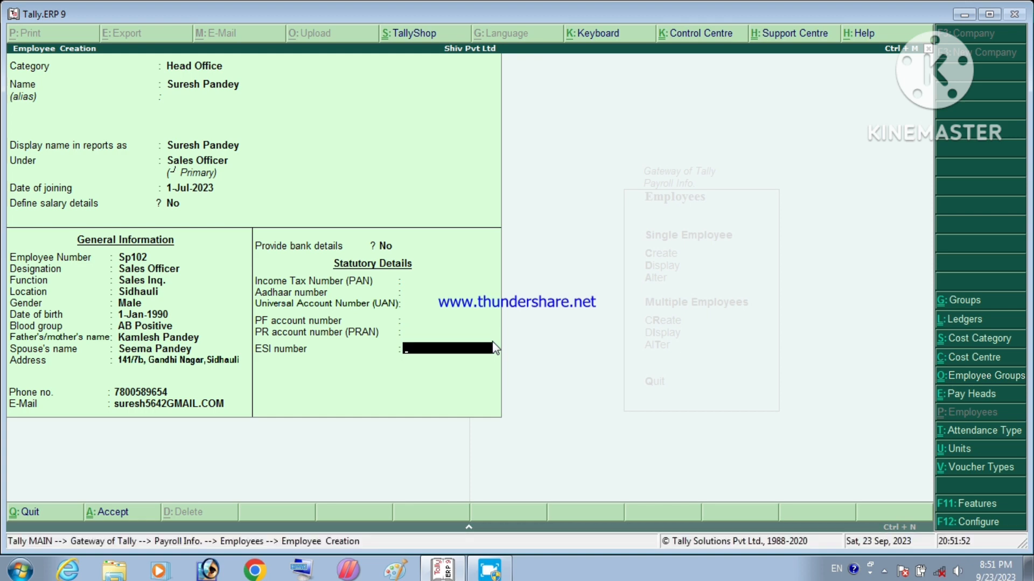
key("Return")
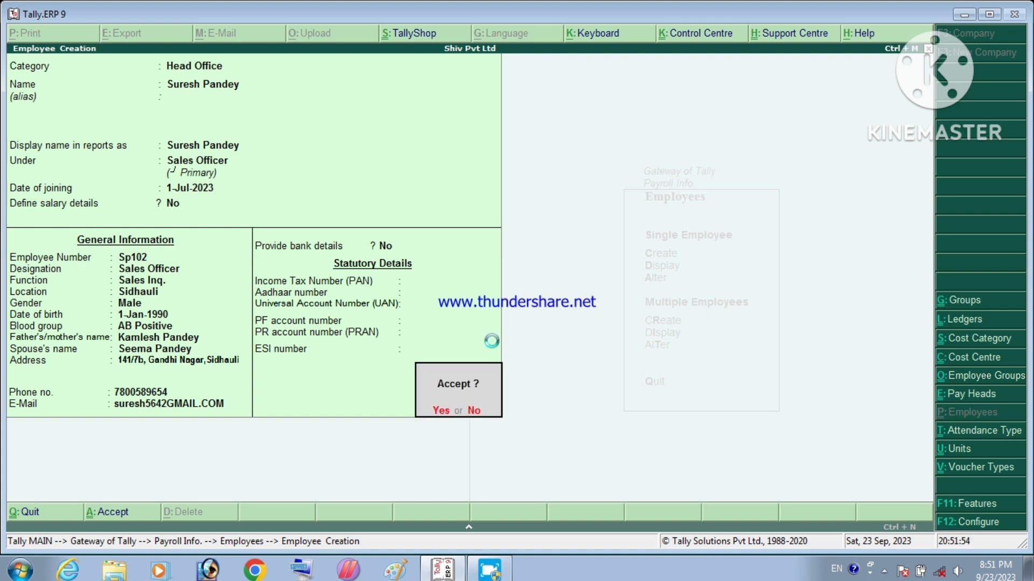
key("y")
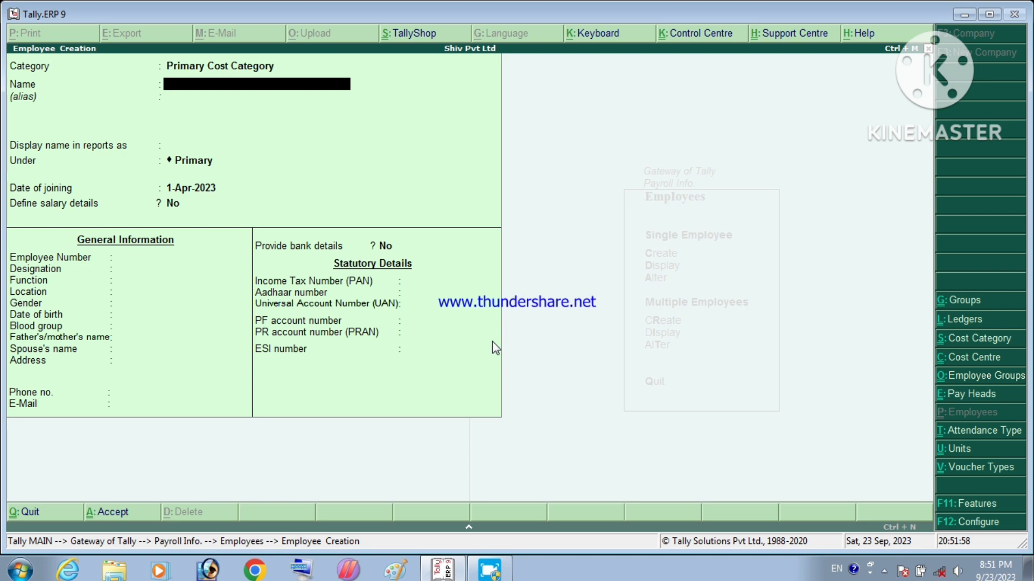
Step: Quit the unsaved employee form and create the simple work unit HRS with formal name HOURS
key("Escape")
key("y")
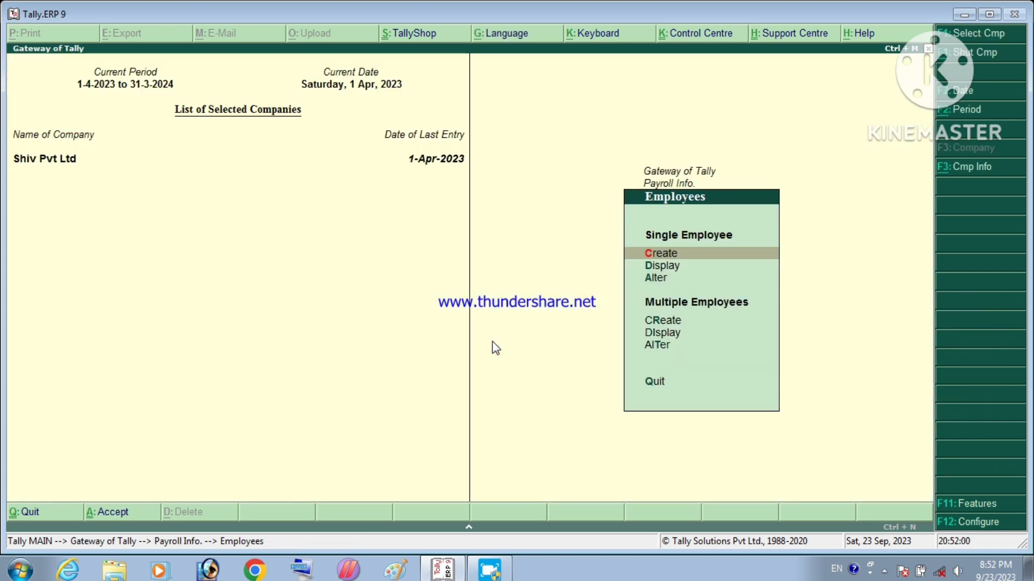
key("Escape")
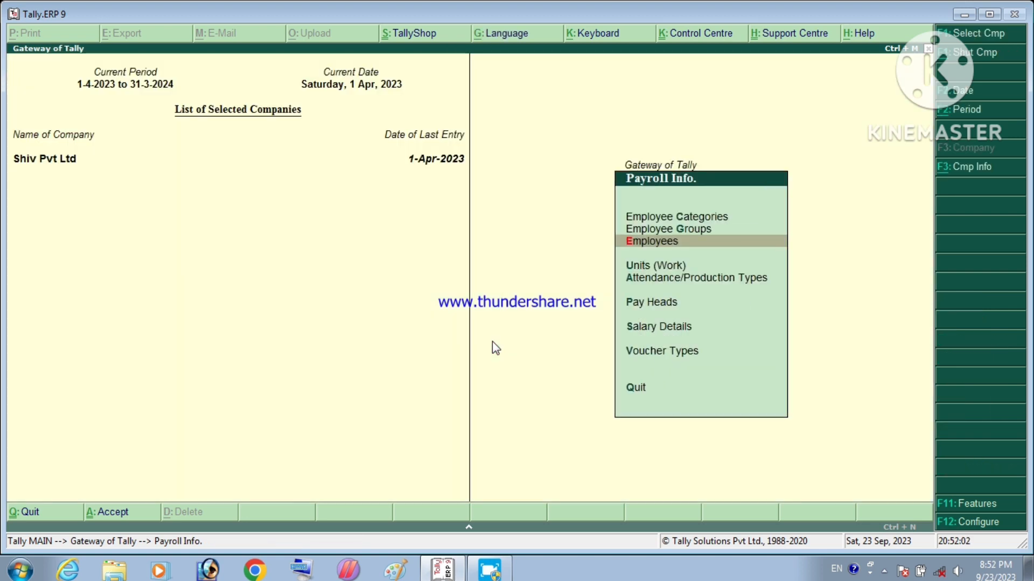
key("Down")
key("Return")
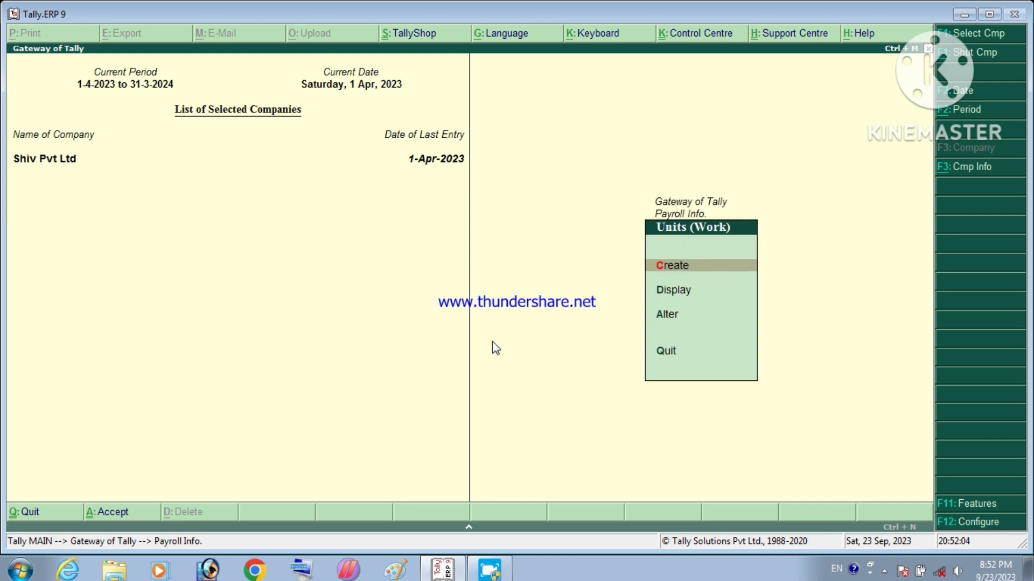
key("Return")
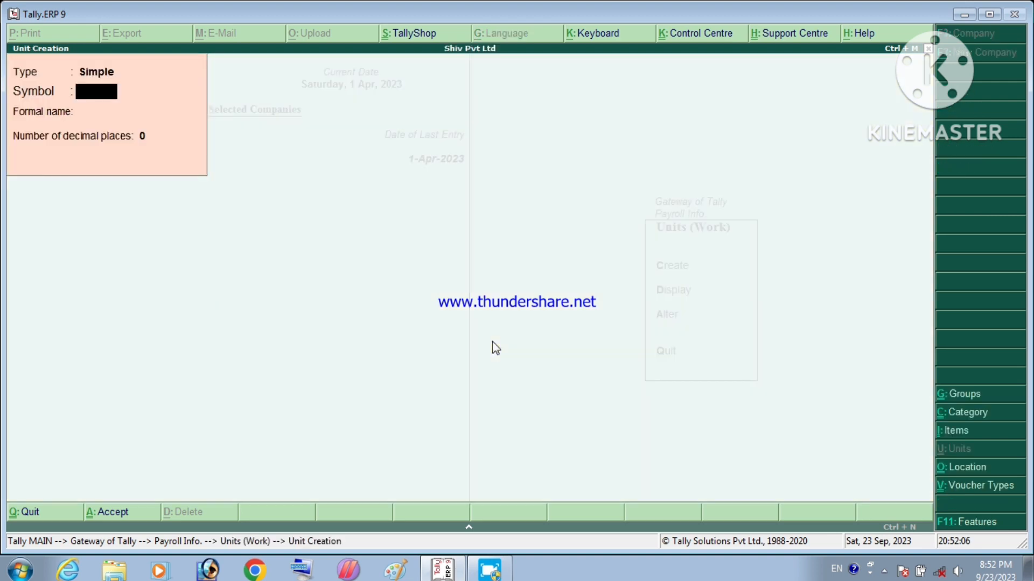
type("HRS")
key("Return")
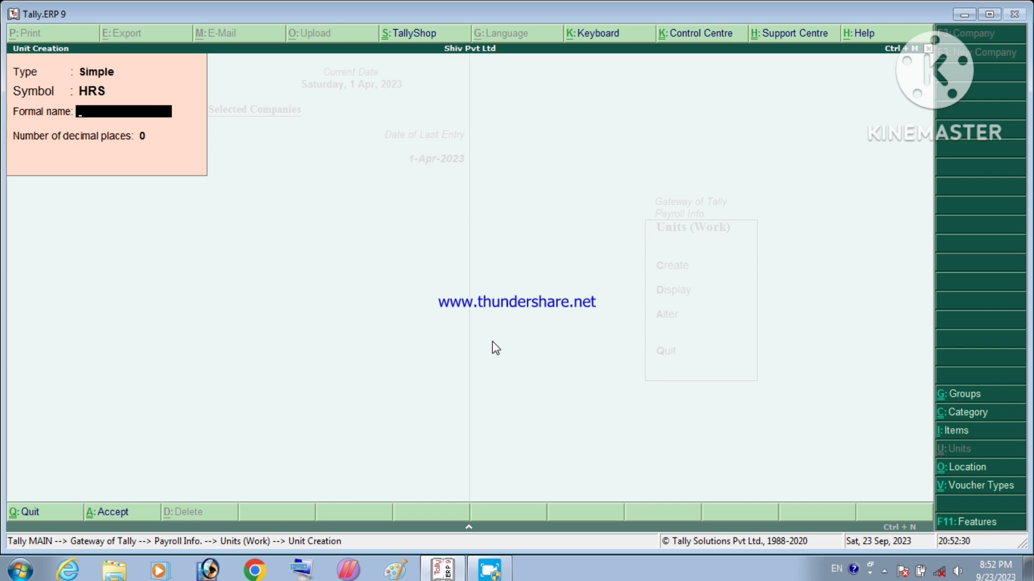
type("HOURS")
key("Return")
key("Return")
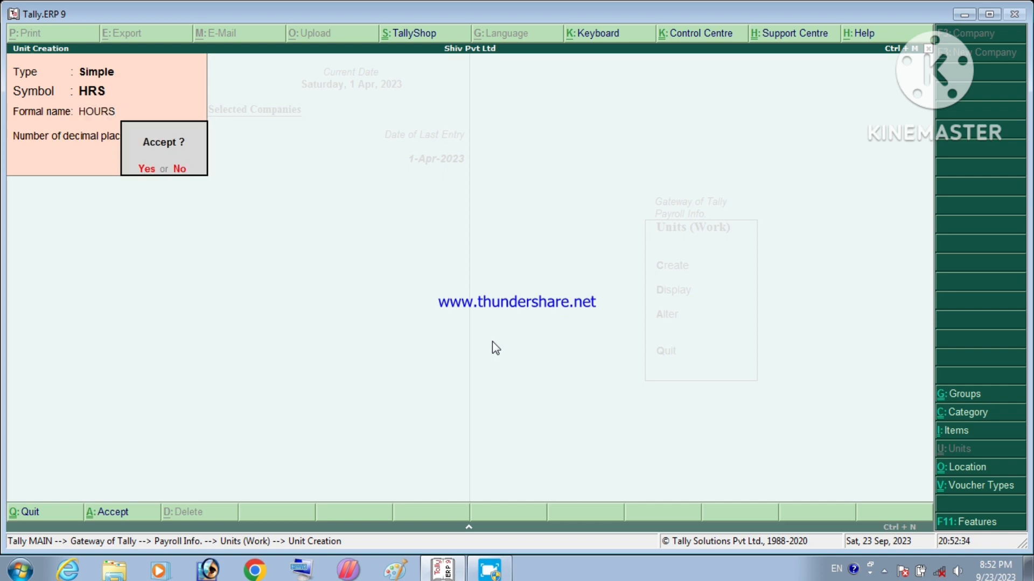
key("Return")
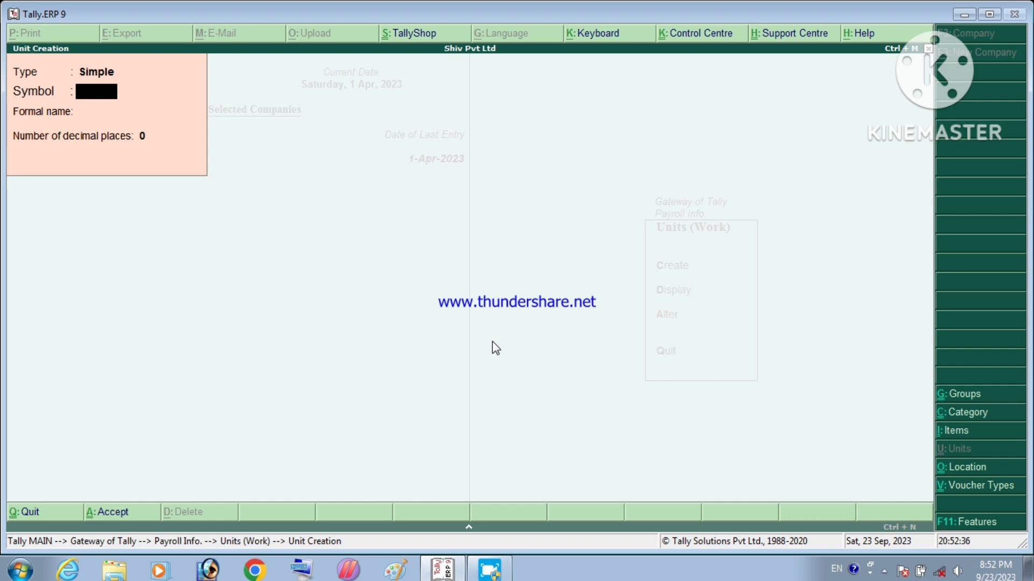
Step: Create the simple unit MIN with formal name MINUTE and 0 decimal places
type("MIN")
key("Return")
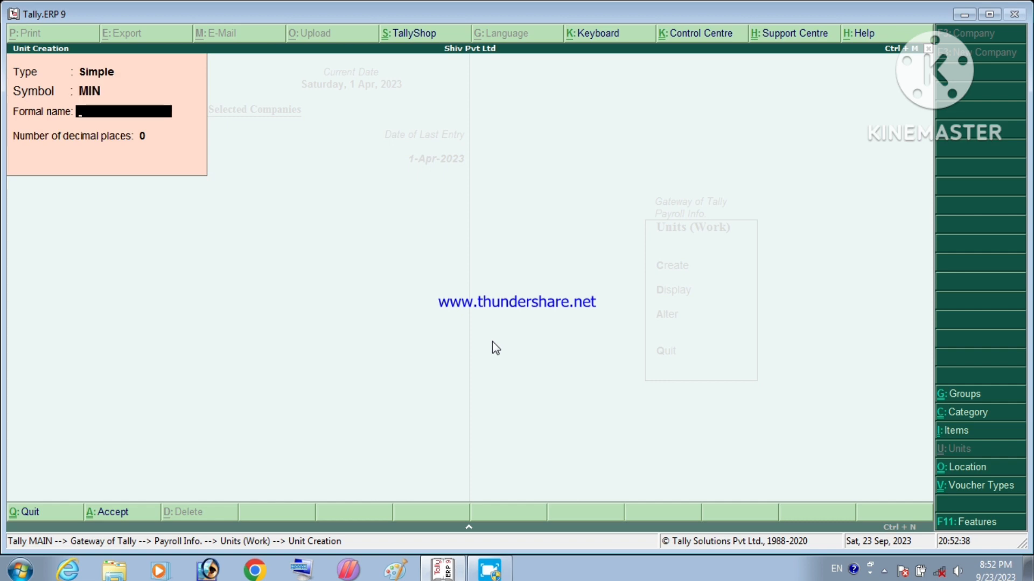
type("MINUTE")
key("Return")
key("Return")
key("Return")
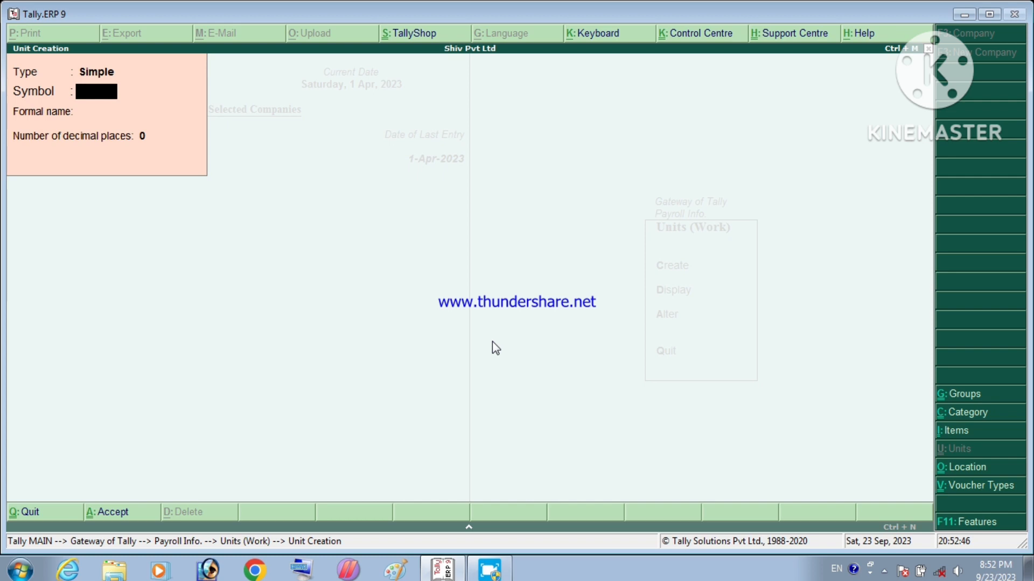
Step: Create a compound unit: HRS of 60 MIN
key("BackSpace")
key("Up")
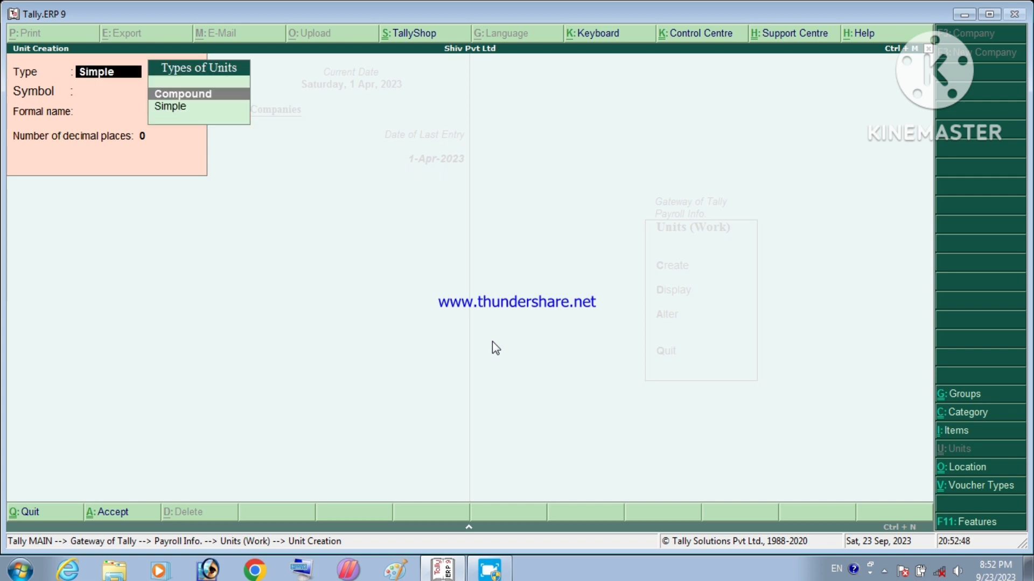
key("Return")
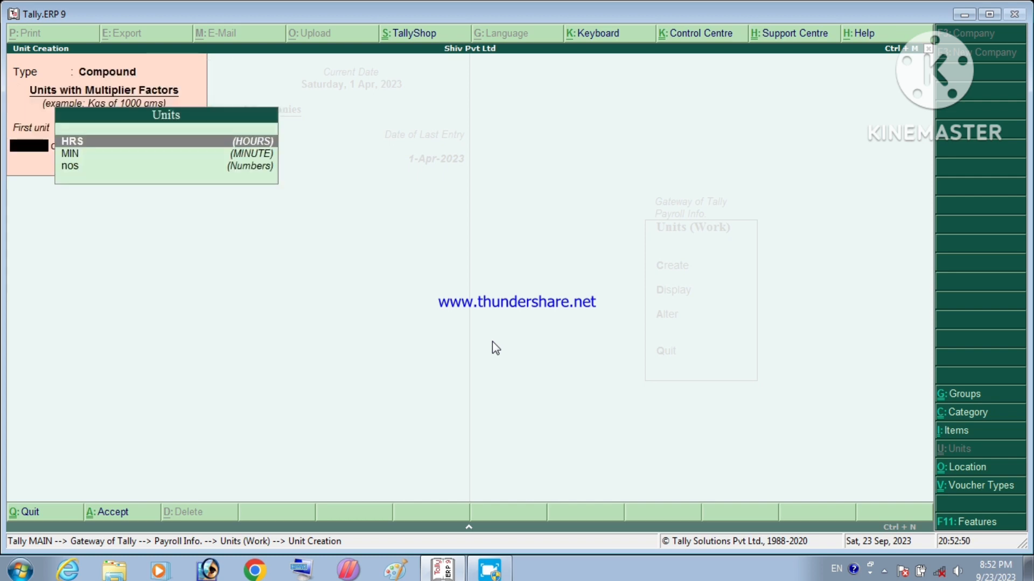
key("Return")
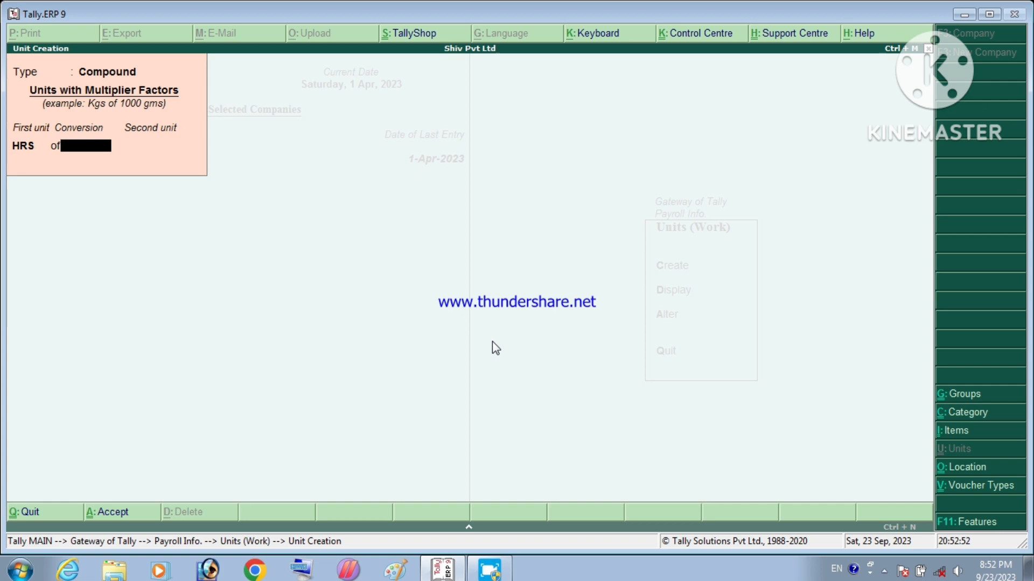
type("60")
key("Return")
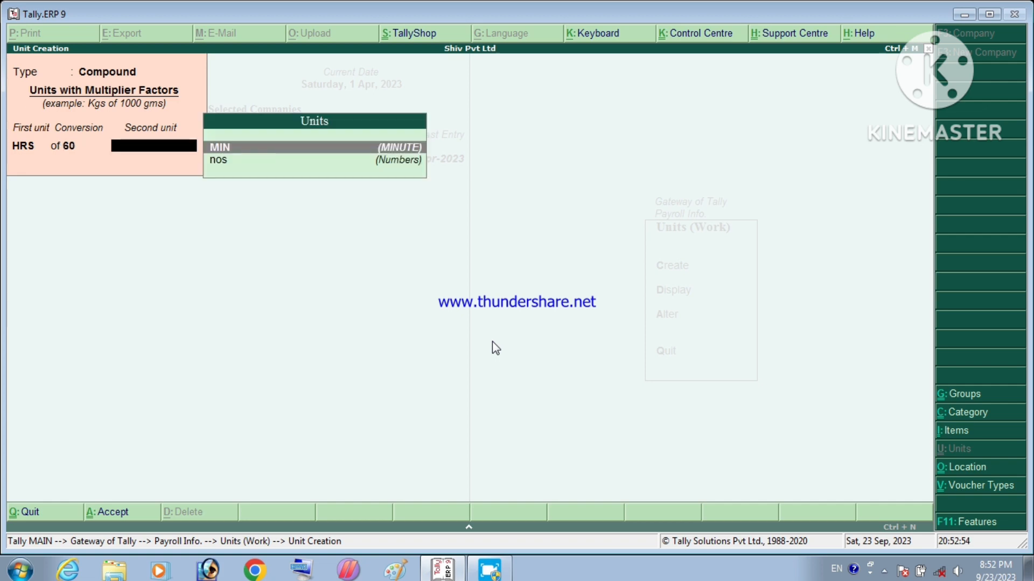
key("Return")
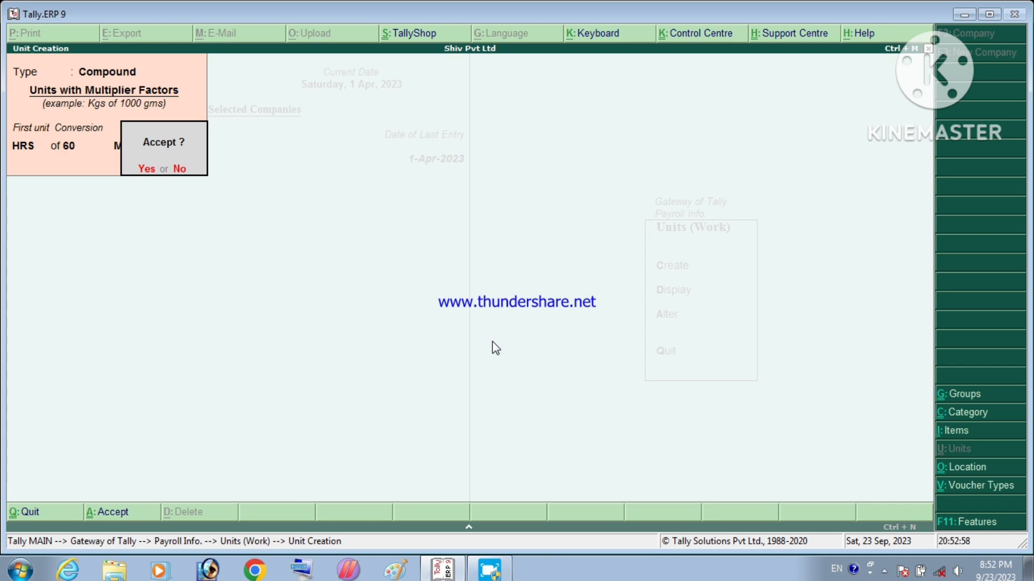
key("n")
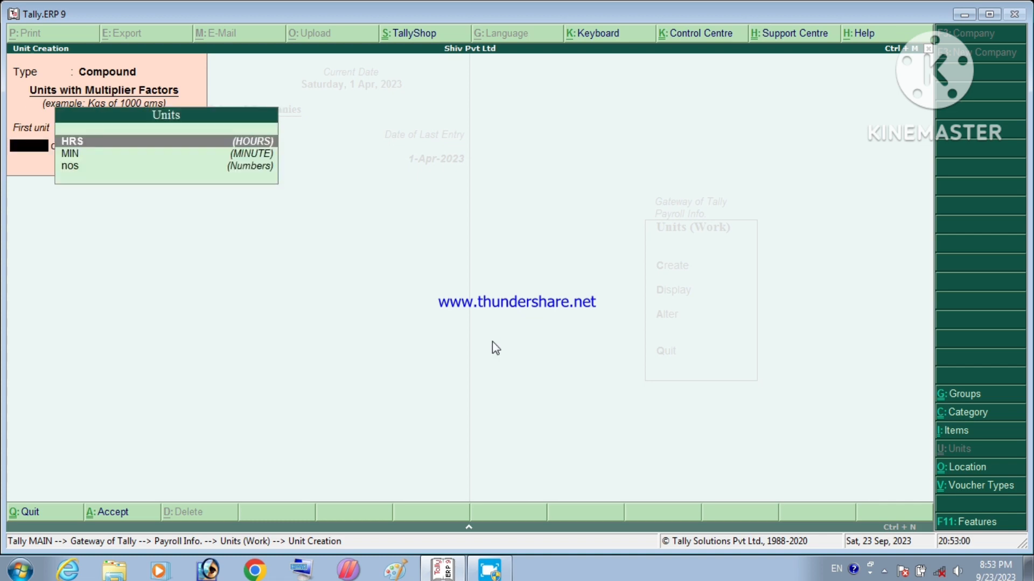
Step: Review the saved work units list, then select Attendance/Production Types under Payroll Info
key("Escape")
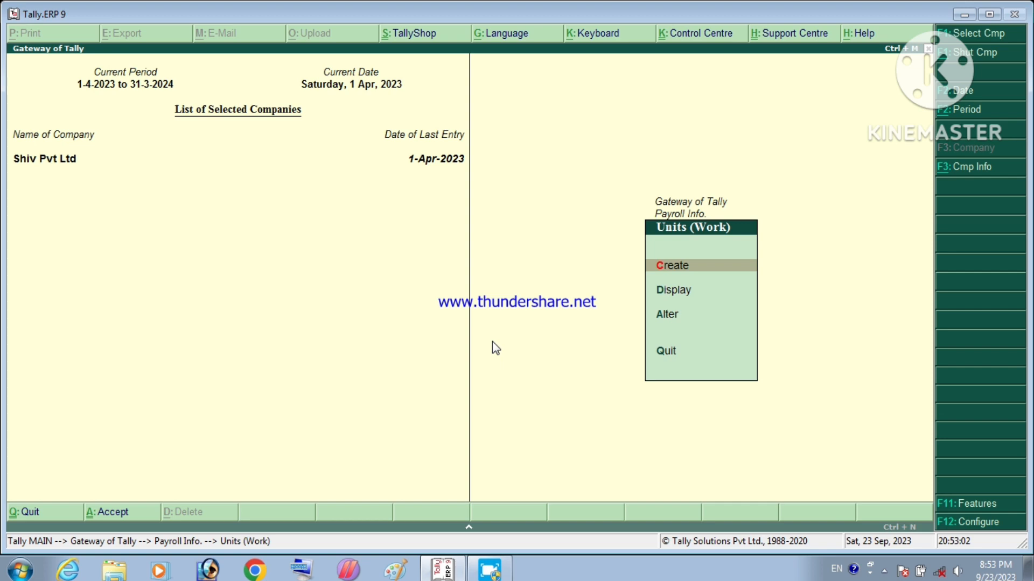
key("Down")
key("Return")
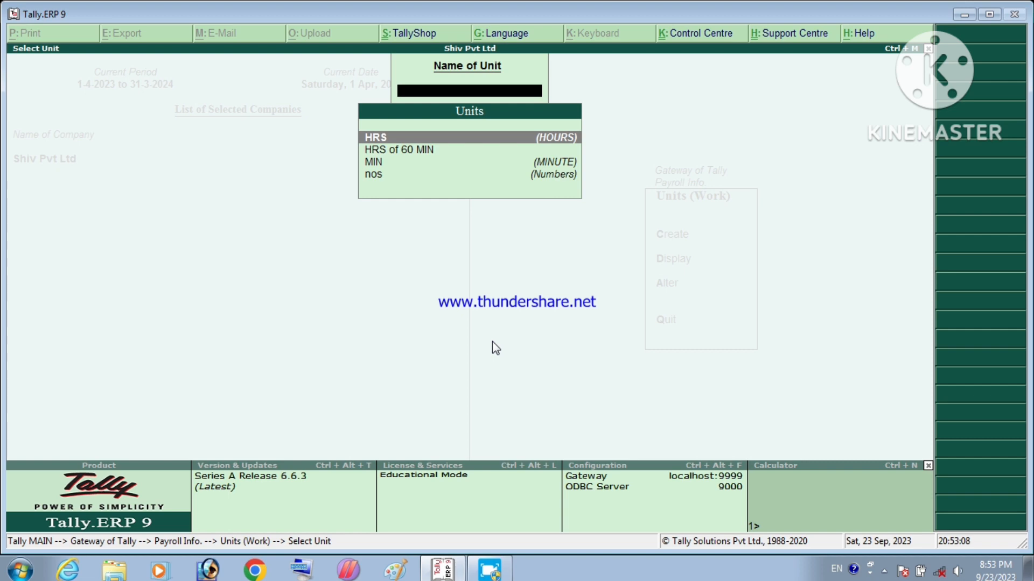
key("Escape")
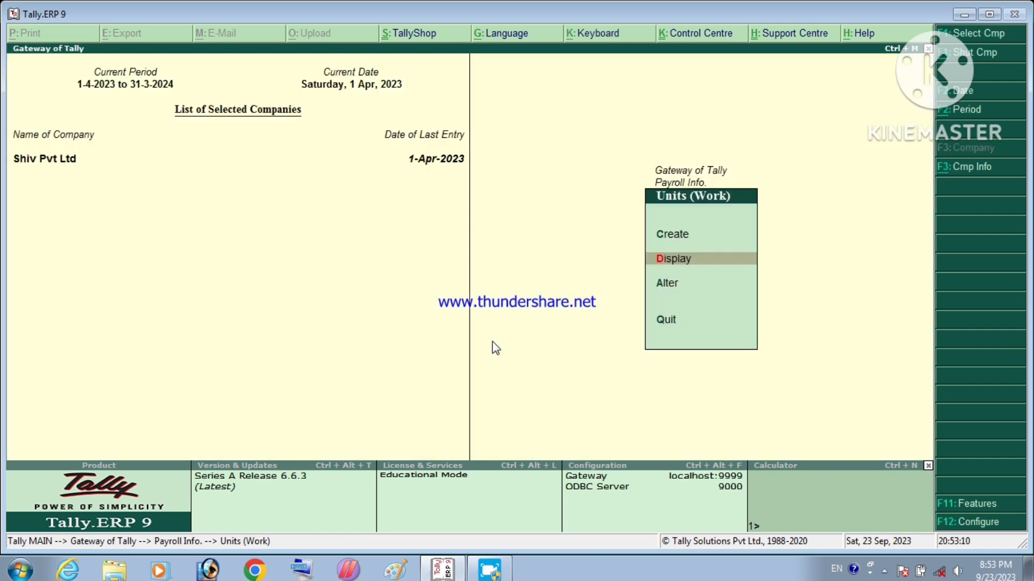
key("Escape")
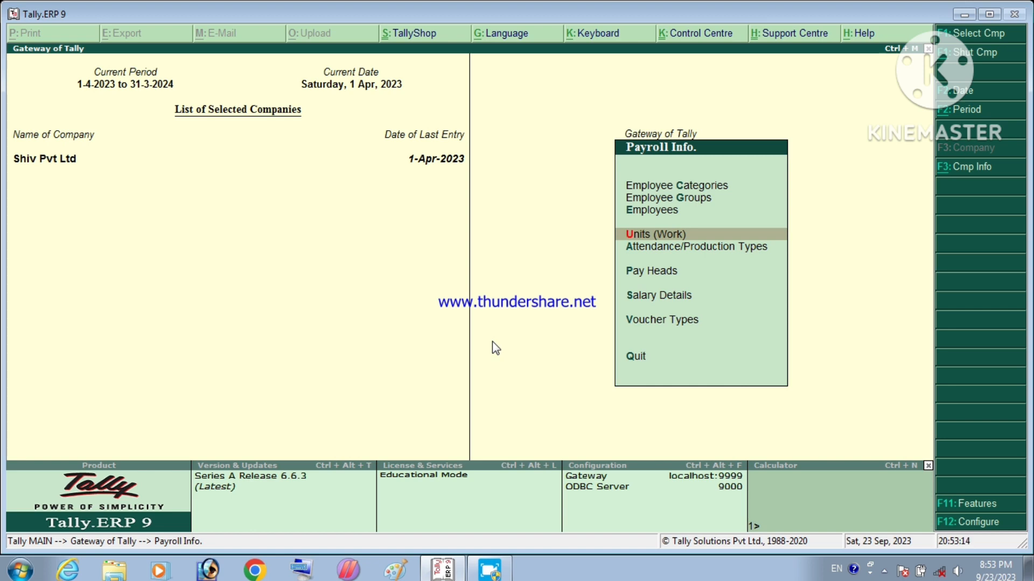
key("Down")
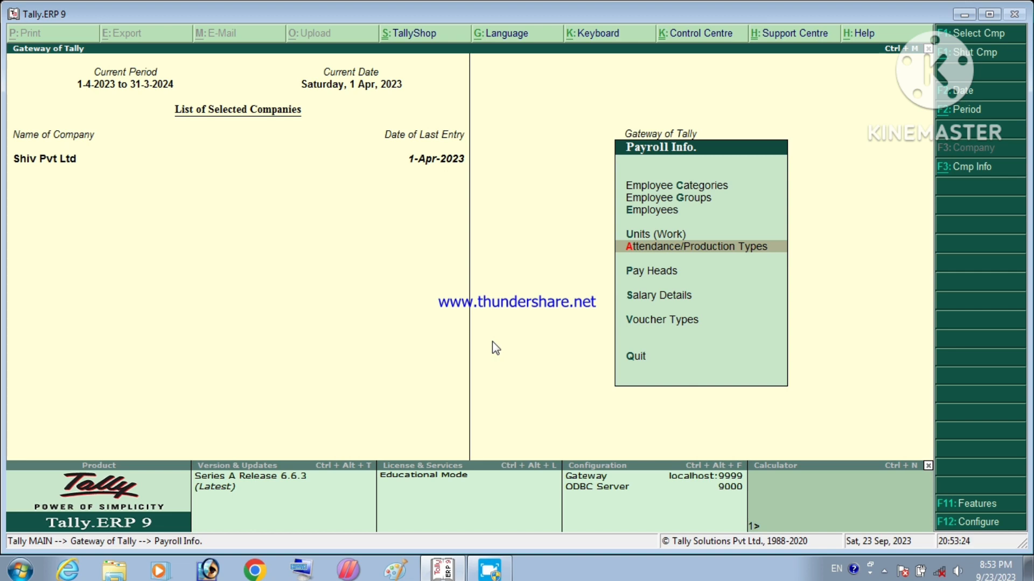
key("Return")
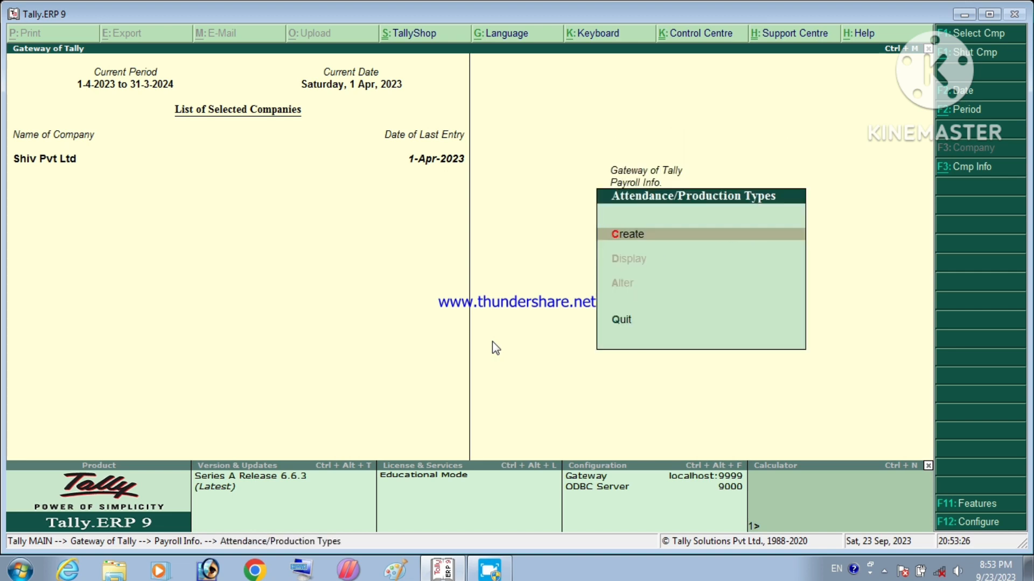
Step: Create attendance type SICK LEAVE as Attendance / Leave with Pay
key("Return")
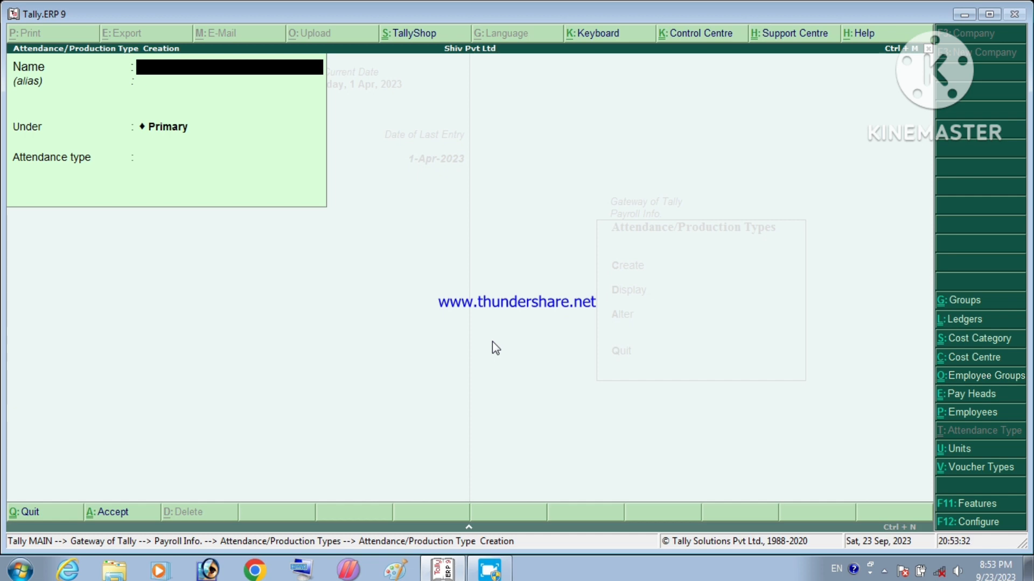
type("SICK LEAVE")
key("Return")
key("Return")
key("Return")
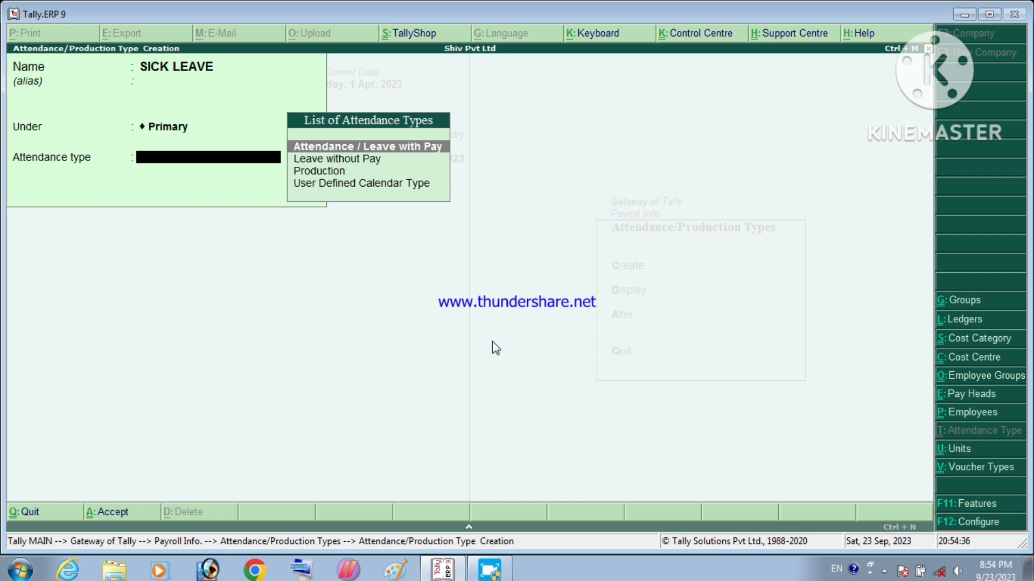
key("Return")
key("Return")
key("Return")
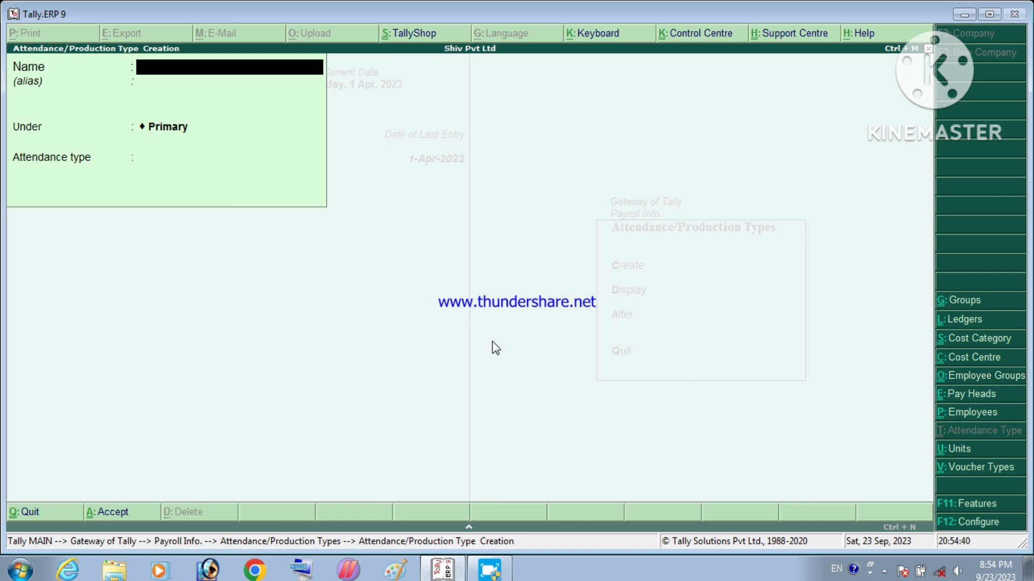
Step: Create ABSENT under Primary as Leave without Pay
type("ABSENT")
key("Return")
key("Return")
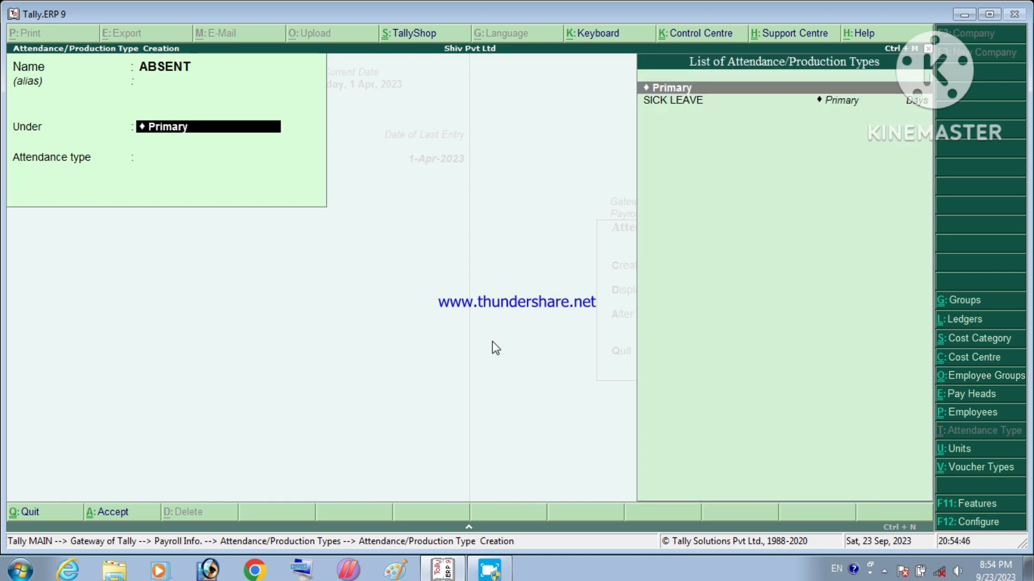
key("Return")
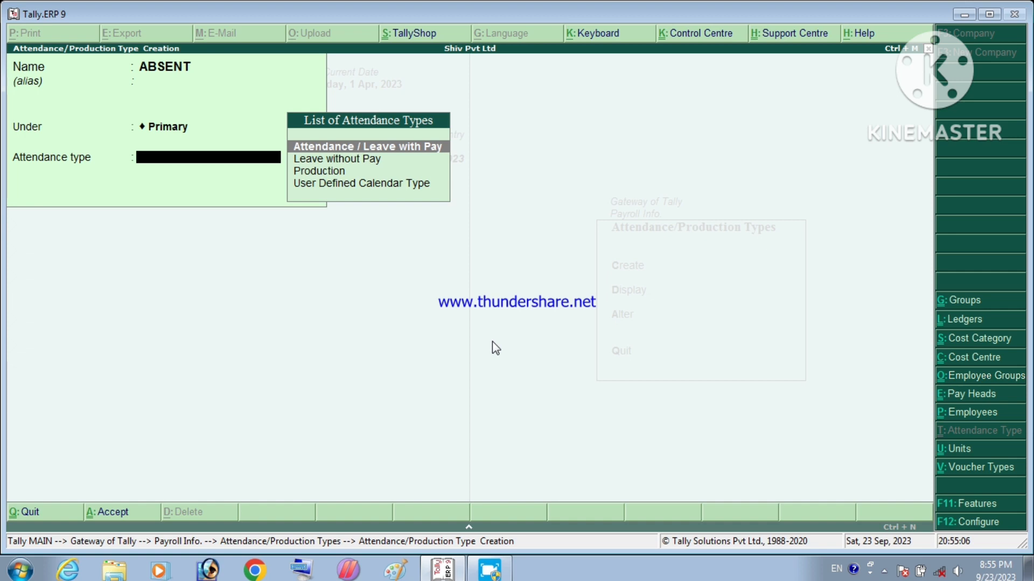
key("Down")
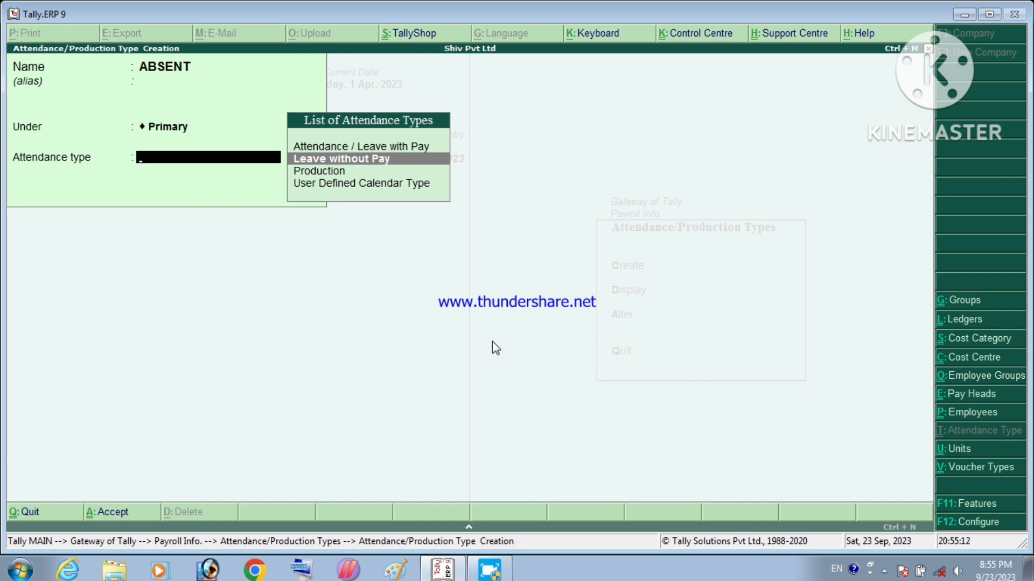
key("Return")
key("Return")
key("Return")
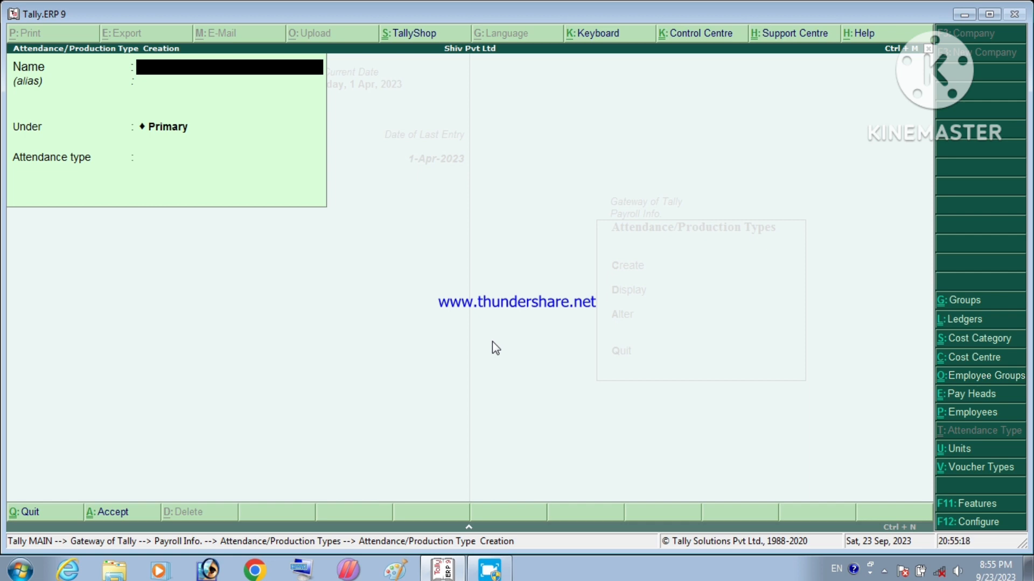
Step: Save OVERTIME as a Production type measured in HRS of 60 MIN, then close the form
type("OVERTIME")
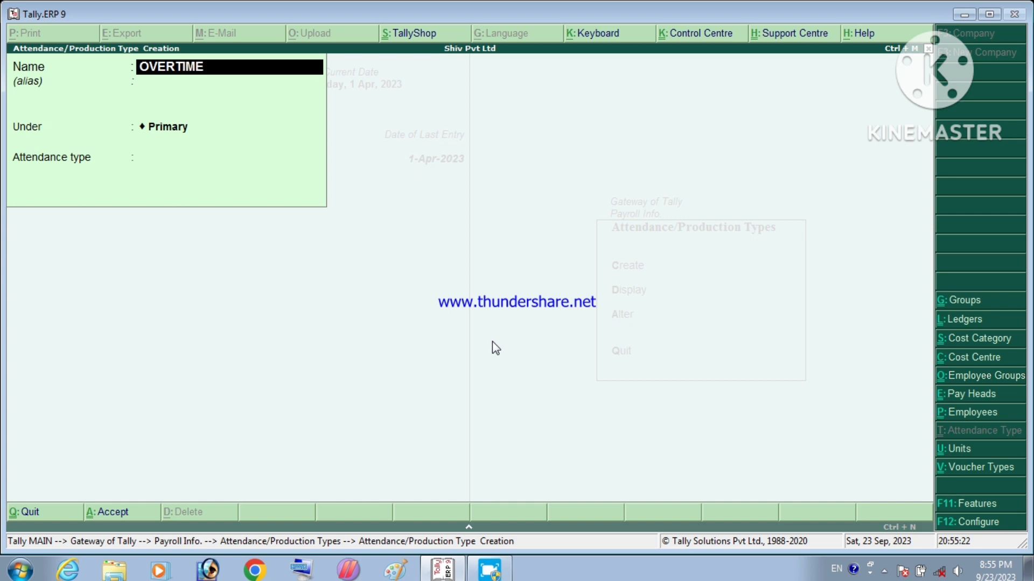
key("Return")
key("Return")
key("Return")
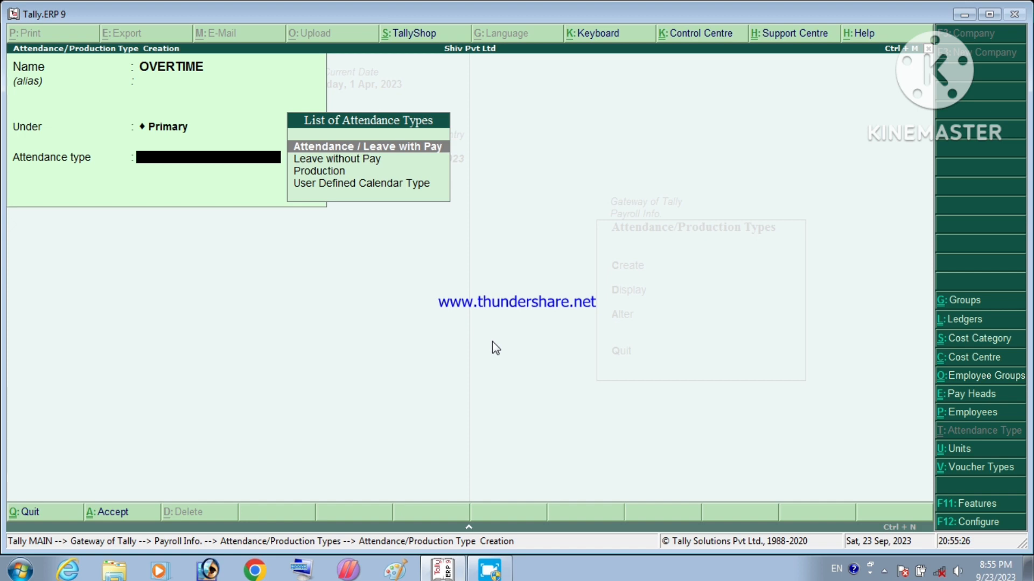
key("Down")
key("Down")
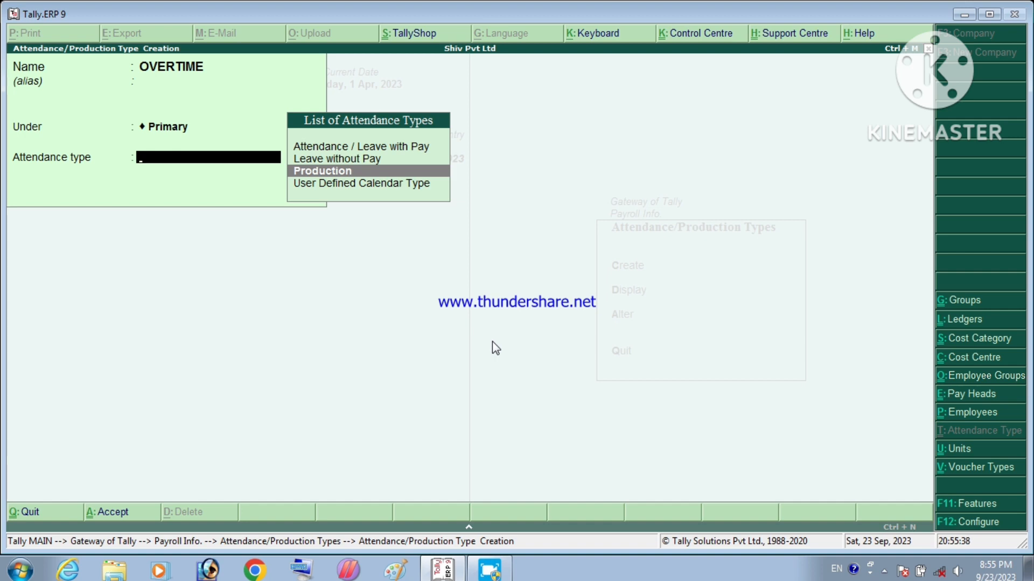
key("Return")
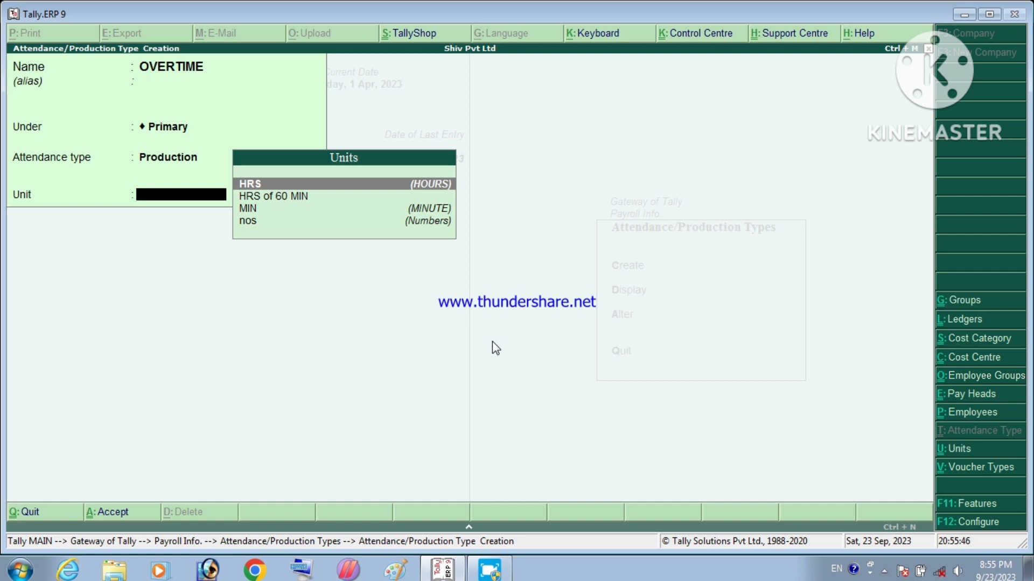
key("Down")
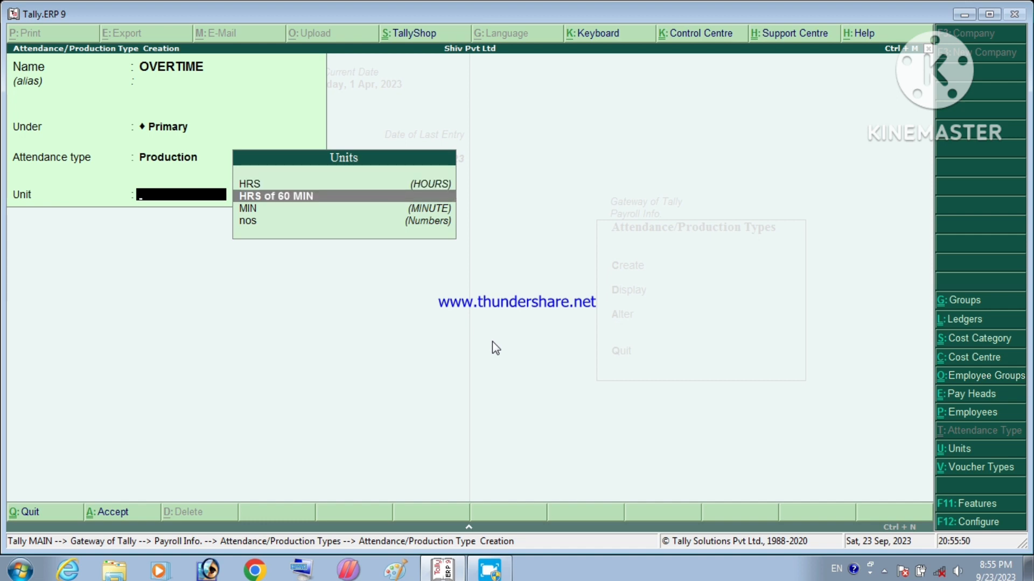
key("Return")
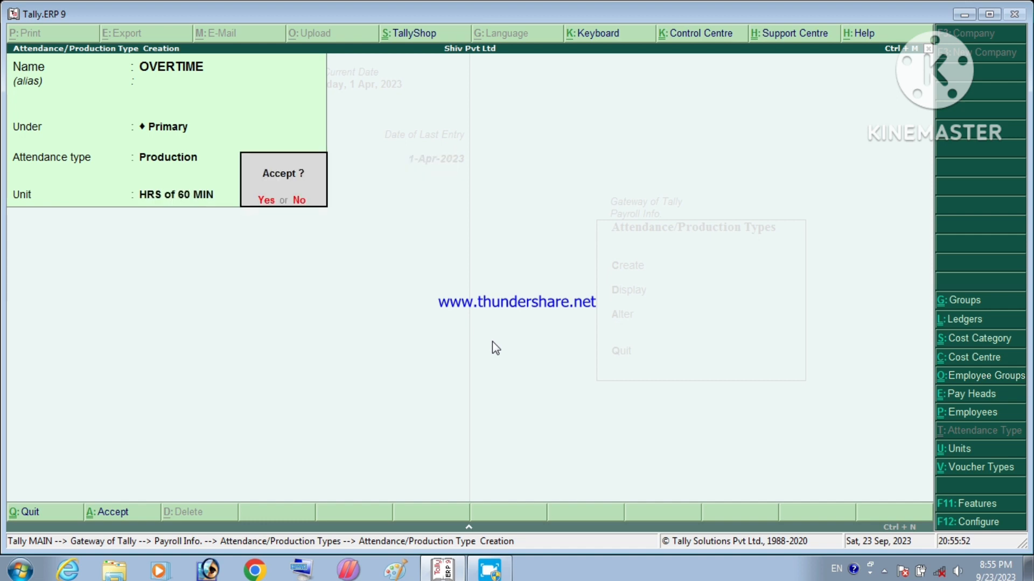
key("Return")
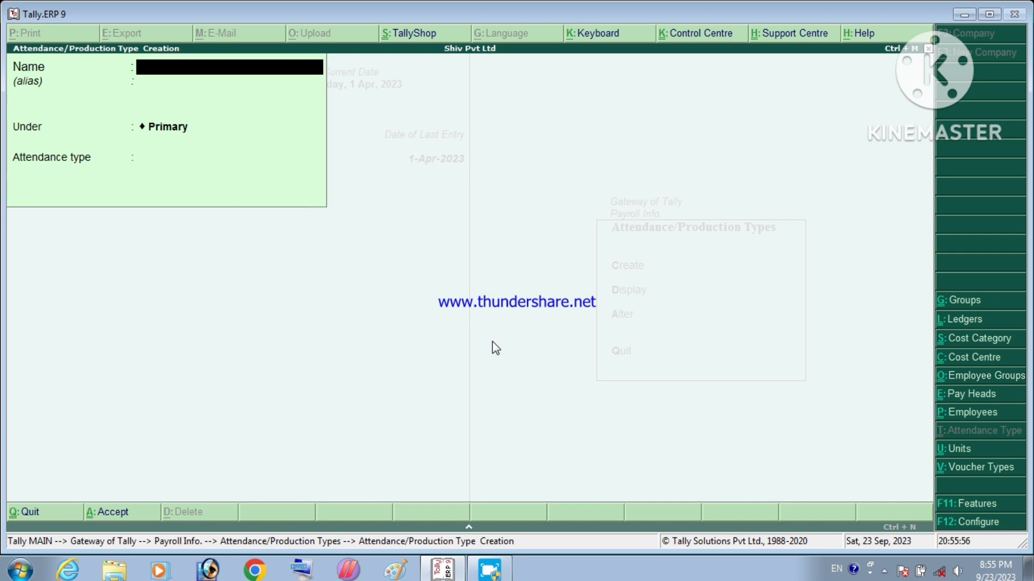
key("Escape")
key("Return")
Step: Go back to Payroll Info and start a new pay head from Pay Heads
key("Escape")
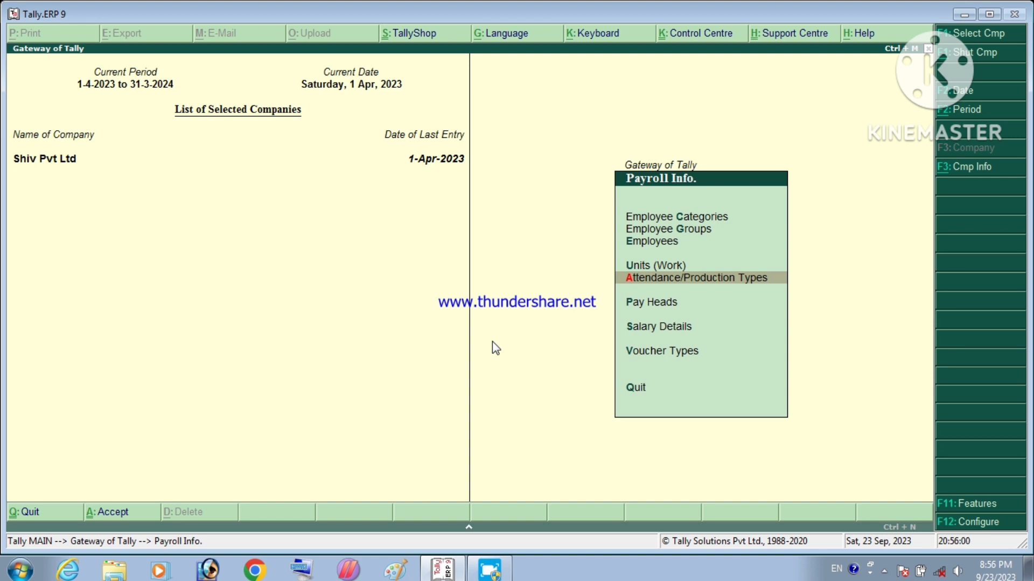
key("Down")
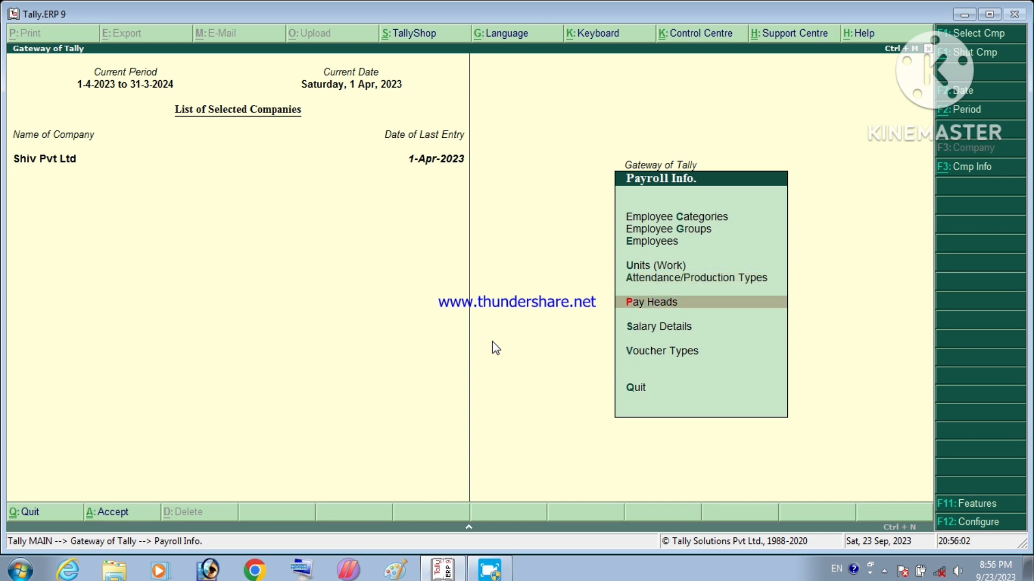
key("Return")
key("Return")
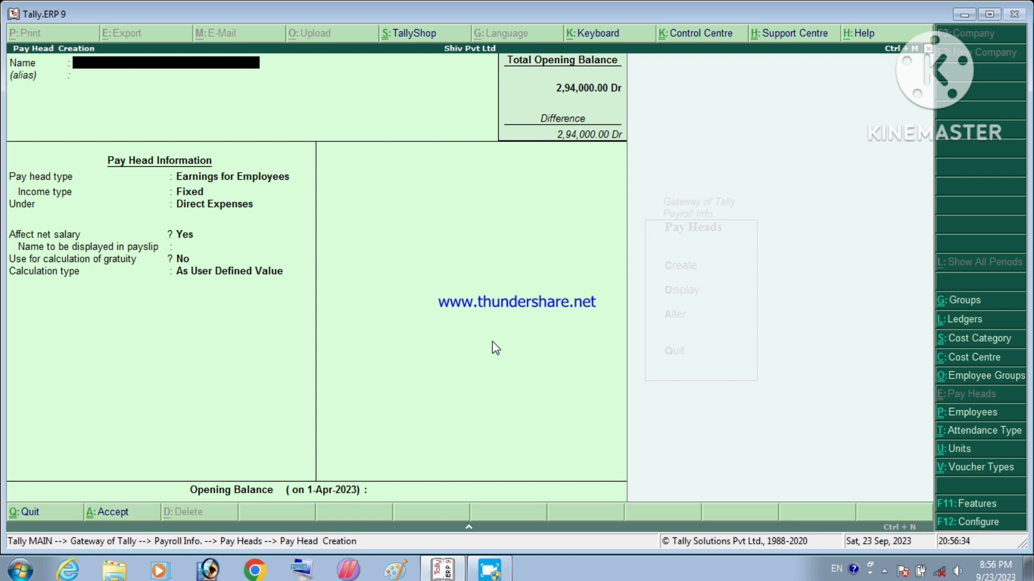
Step: Name the pay head BASIC SALARY: fixed Earnings for Employees under Indirect Expenses, no gratuity
type("BASIC SALARY")
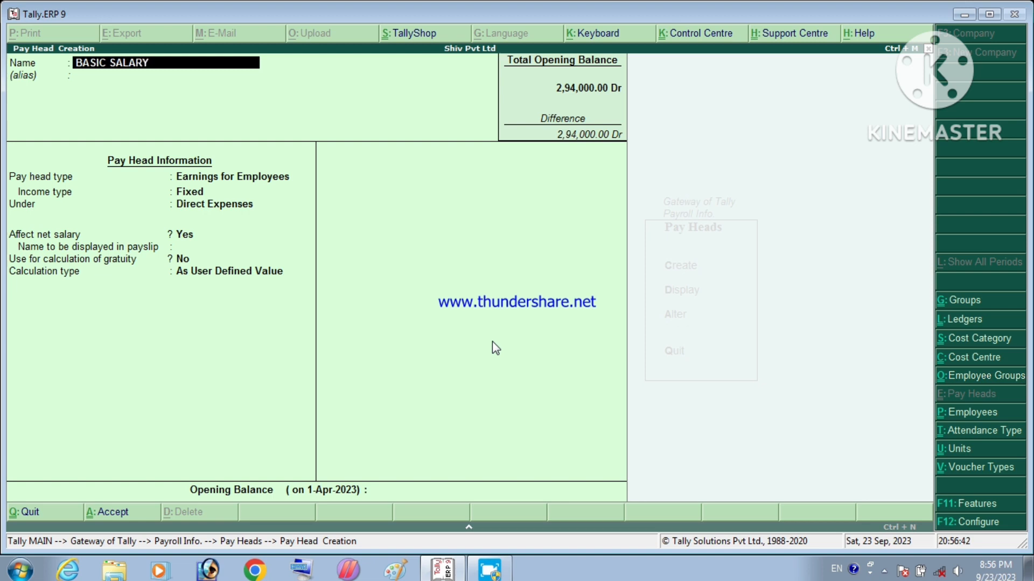
key("Return")
key("Return")
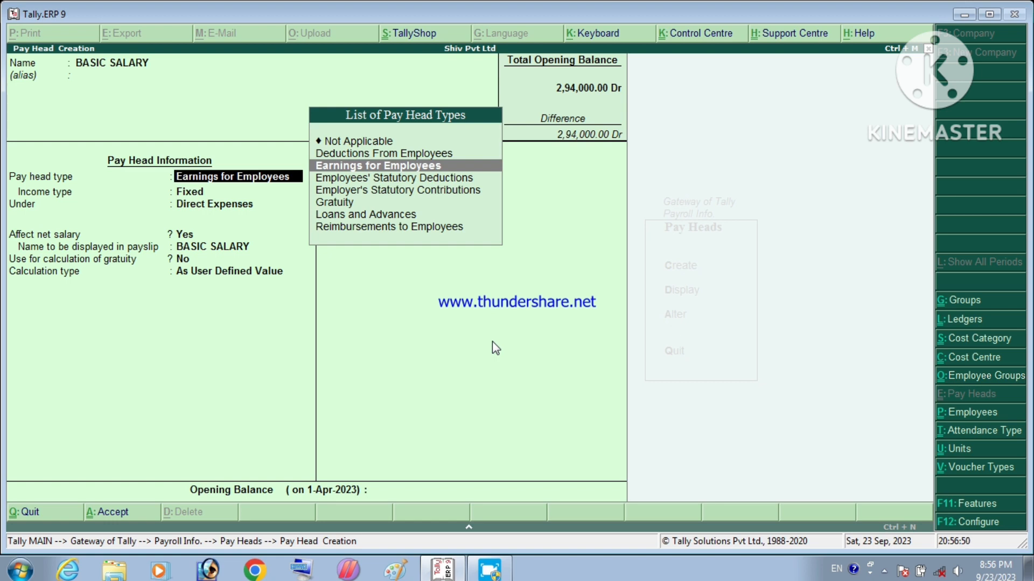
key("Return")
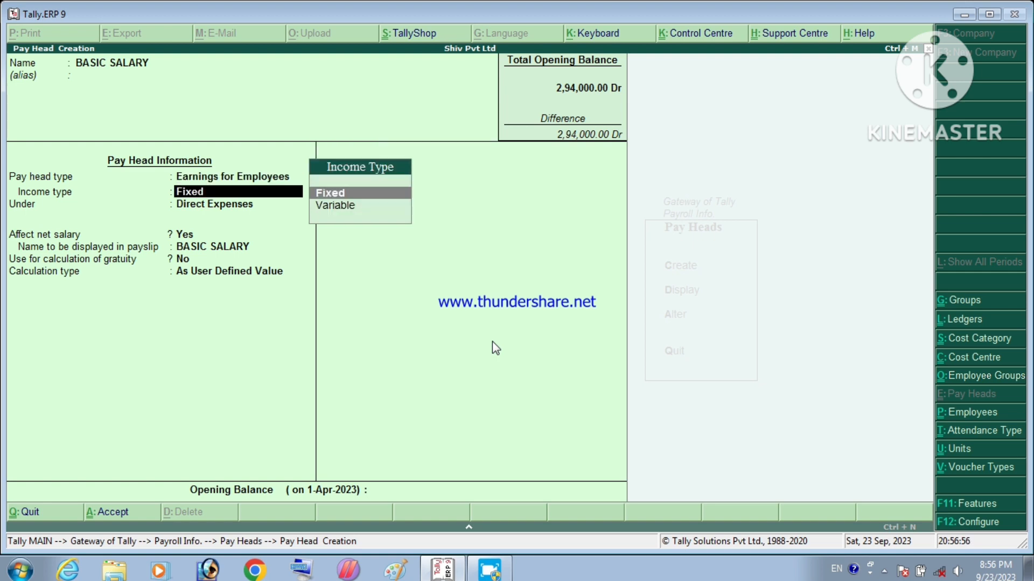
key("Return")
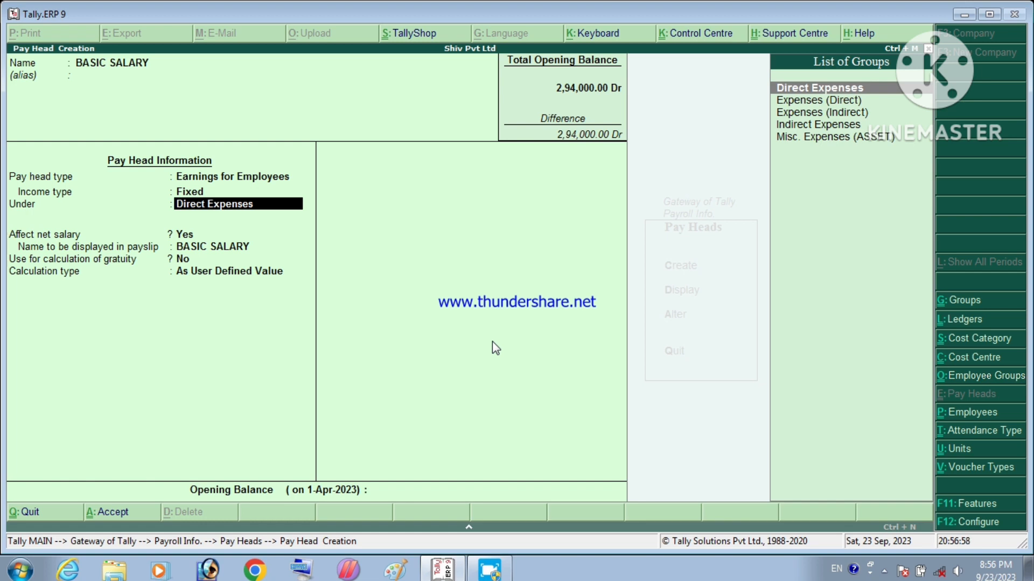
key("Down")
key("Down")
key("Down")
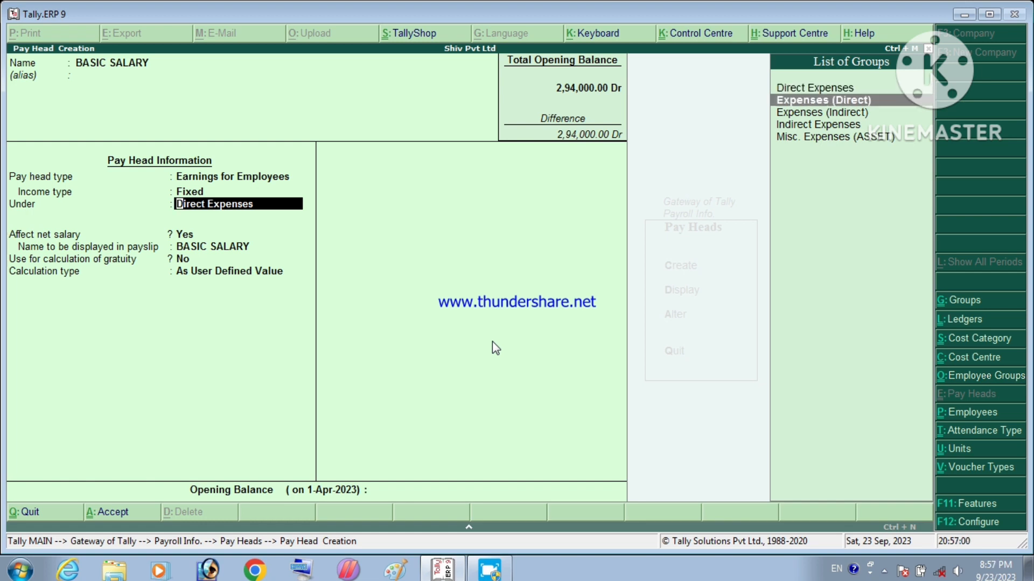
key("Return")
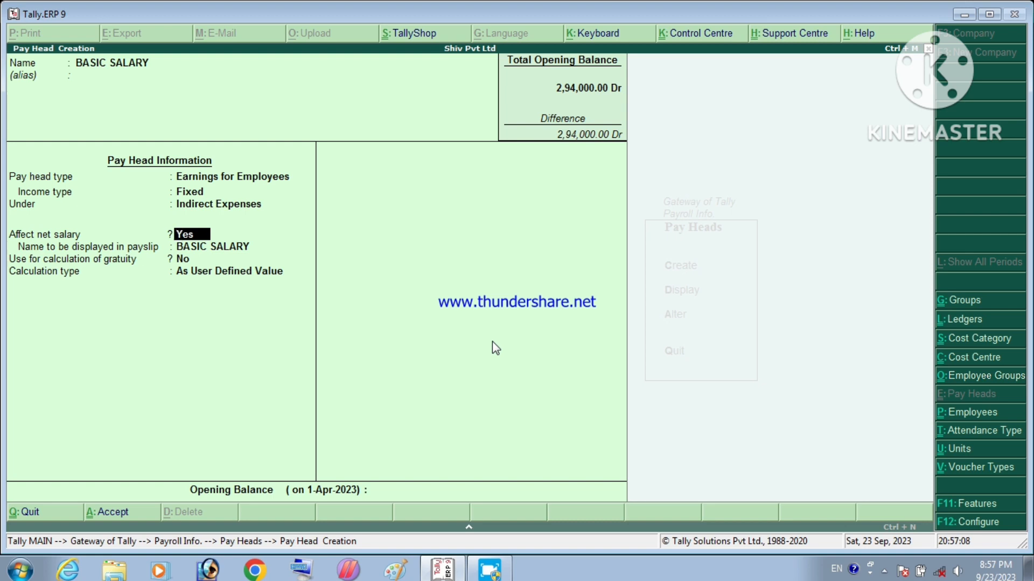
key("Return")
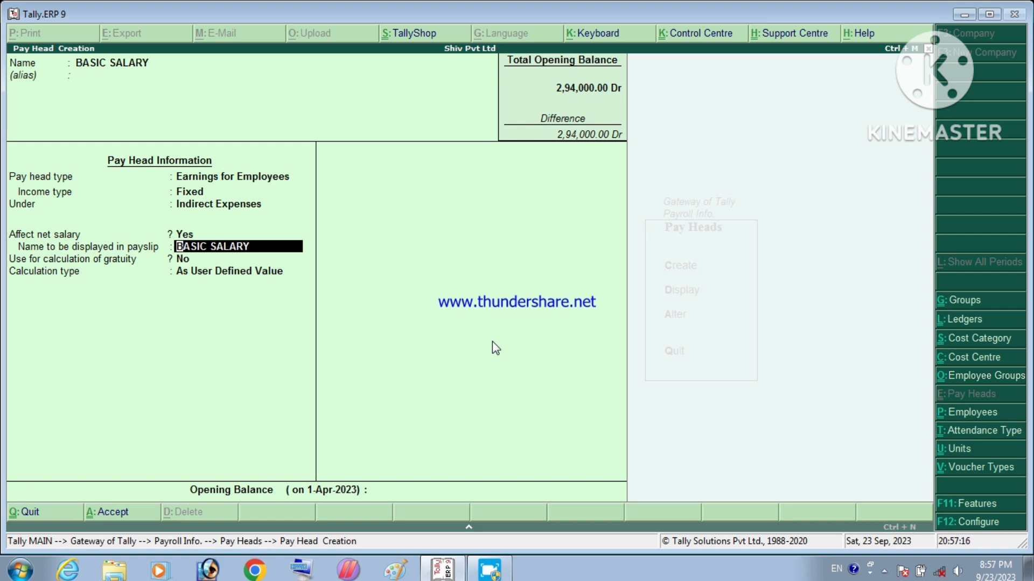
key("Return")
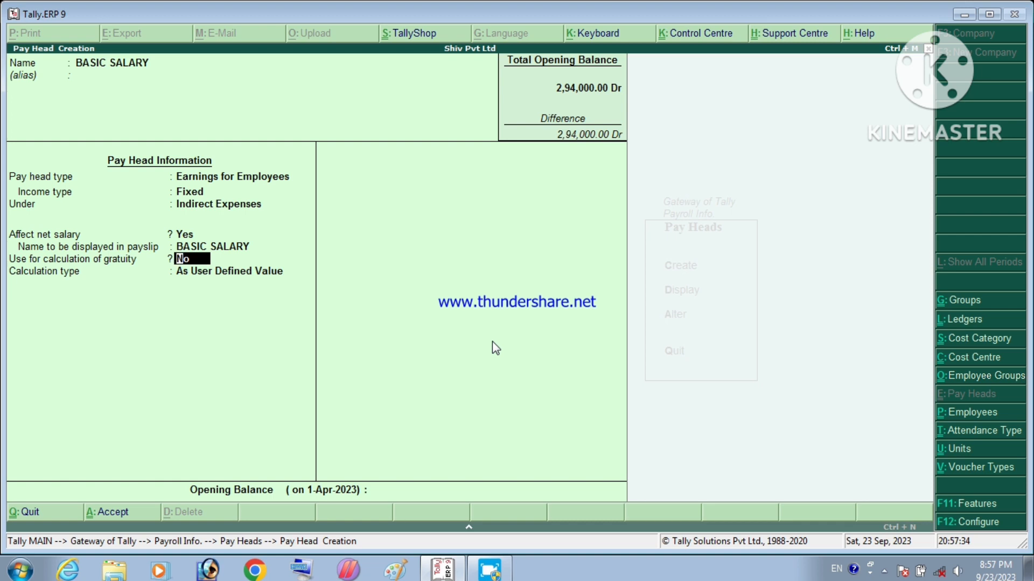
key("Return")
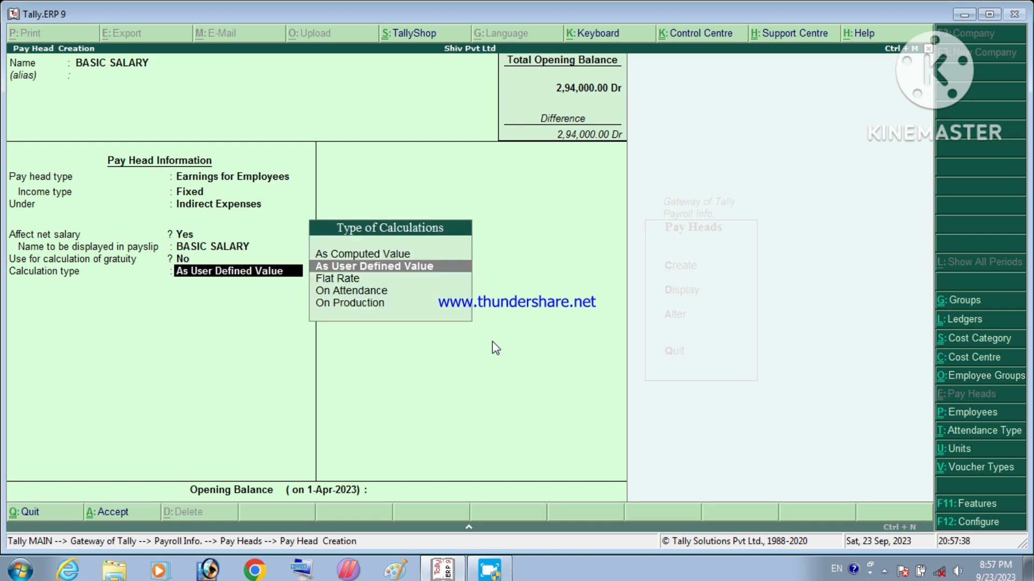
key("Down")
key("Down")
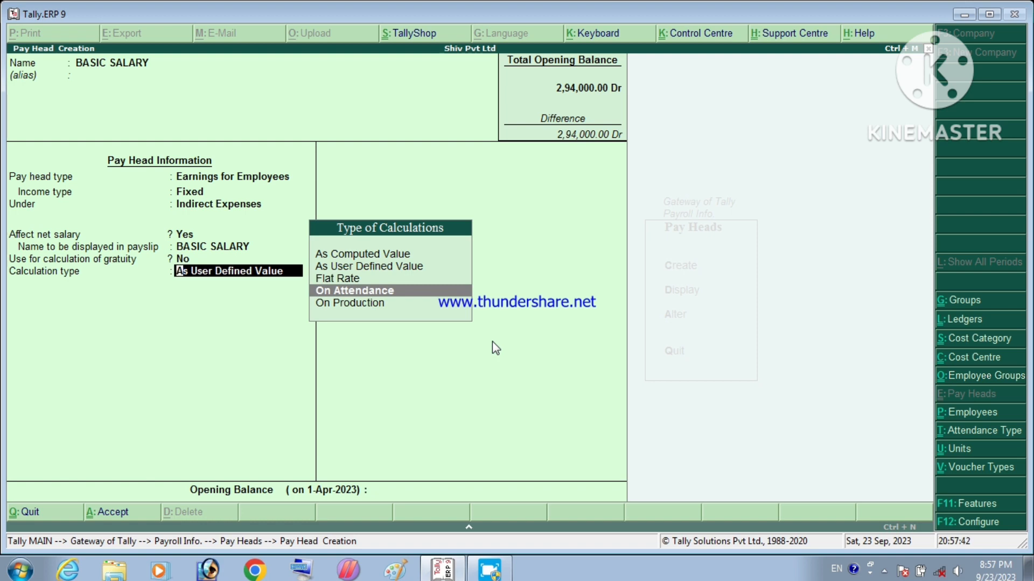
Step: Calculate BASIC SALARY On Attendance, with ABSENT as leave without pay, period Months
key("Return")
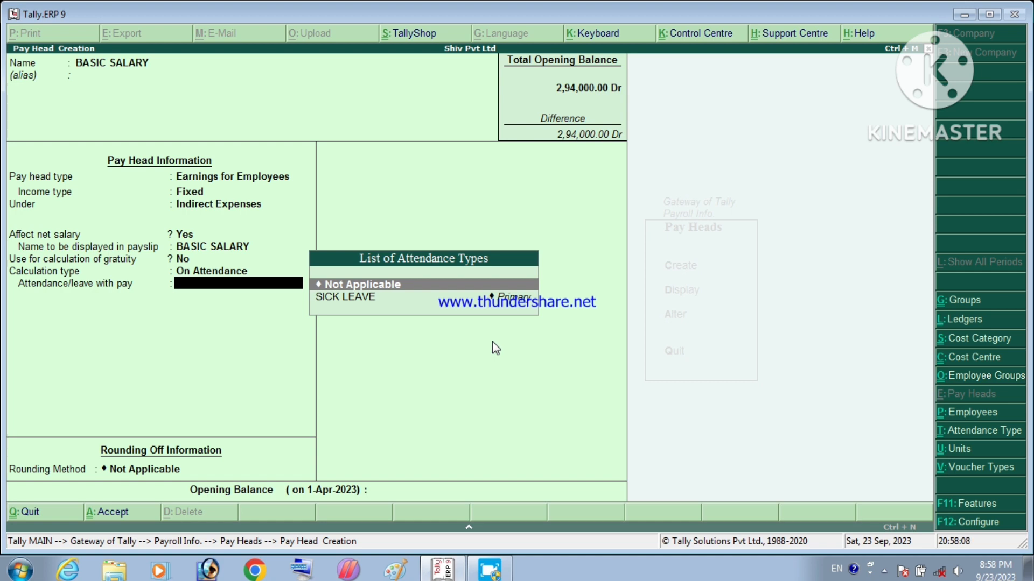
key("Return")
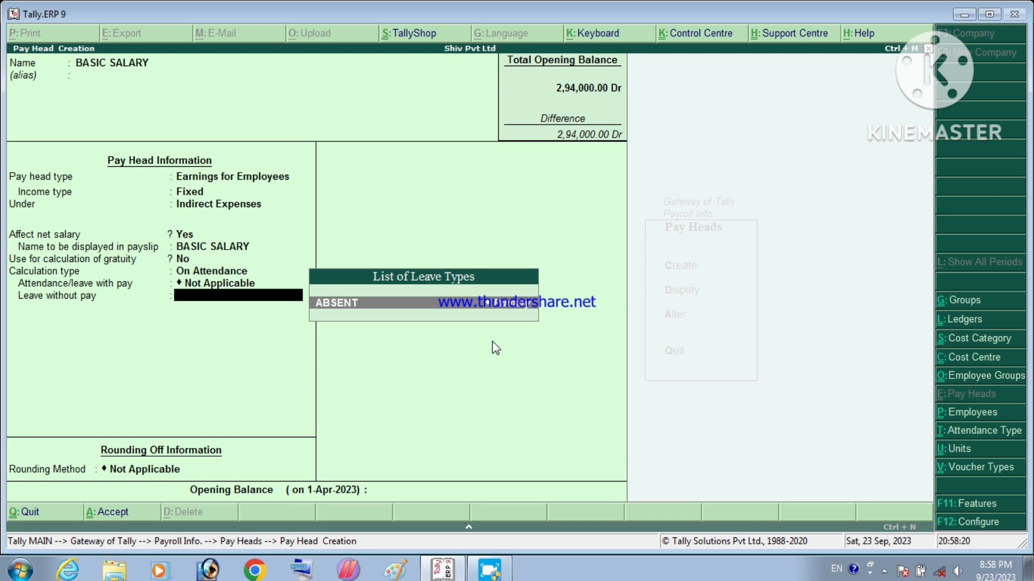
key("Return")
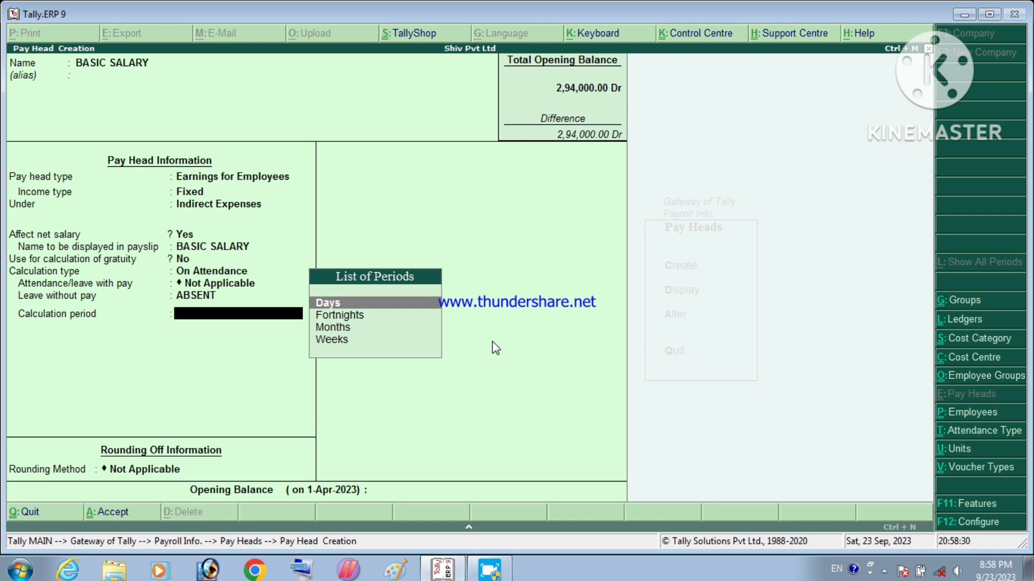
key("Down")
key("Down")
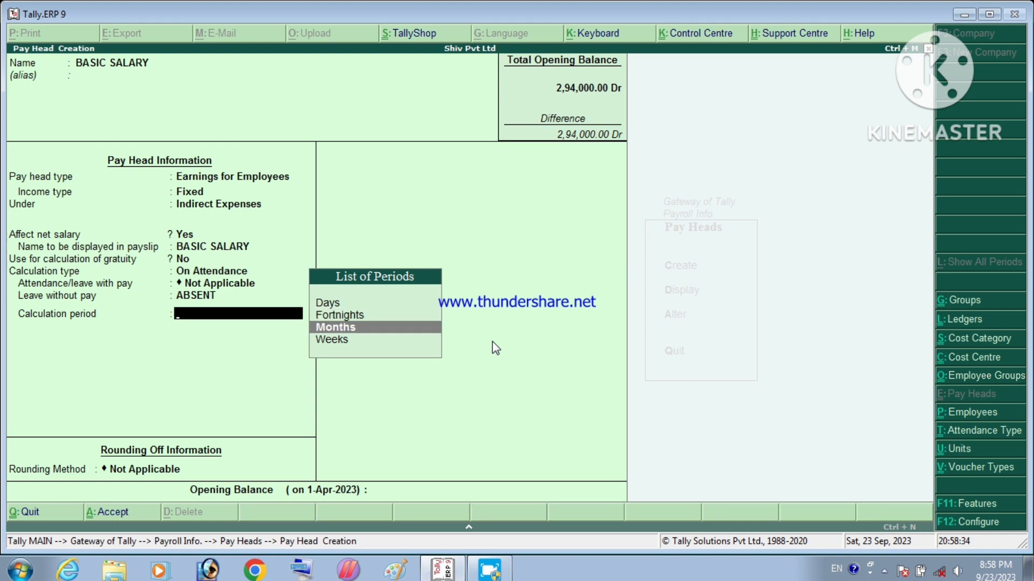
key("Return")
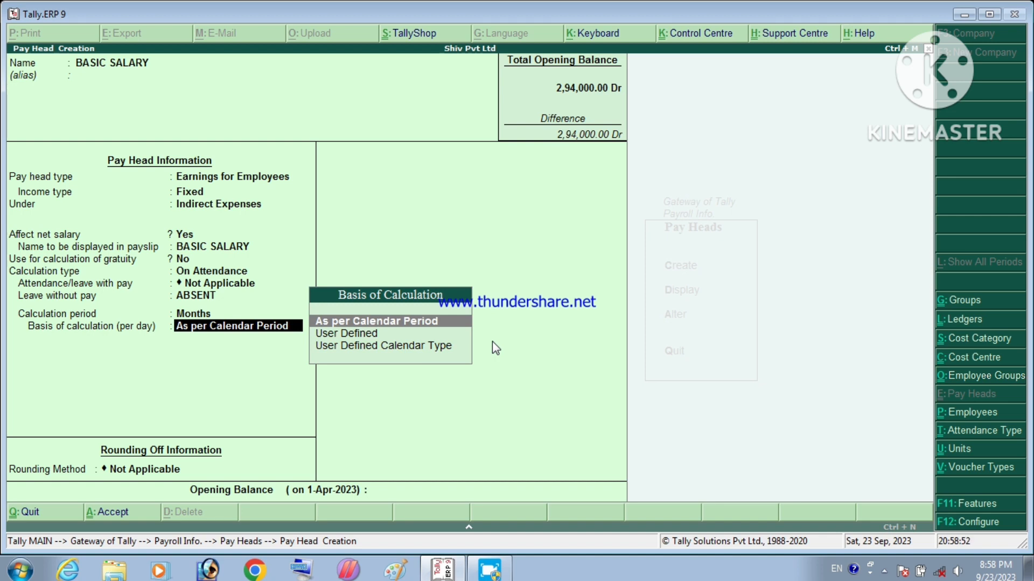
Step: Set BASIC SALARY's per-day calculation basis to As per Calendar Period instead of User Defined
key("Down")
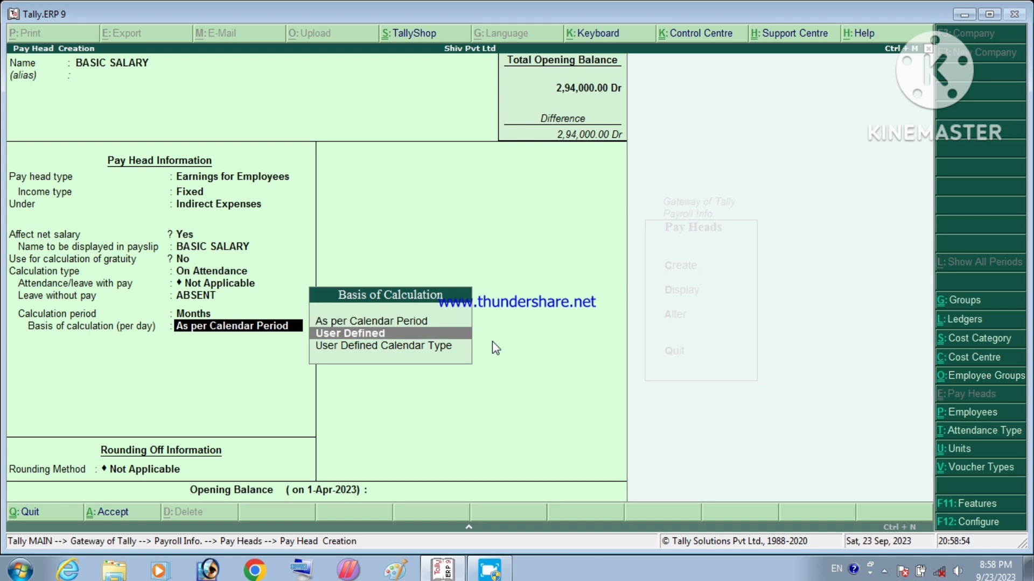
key("Return")
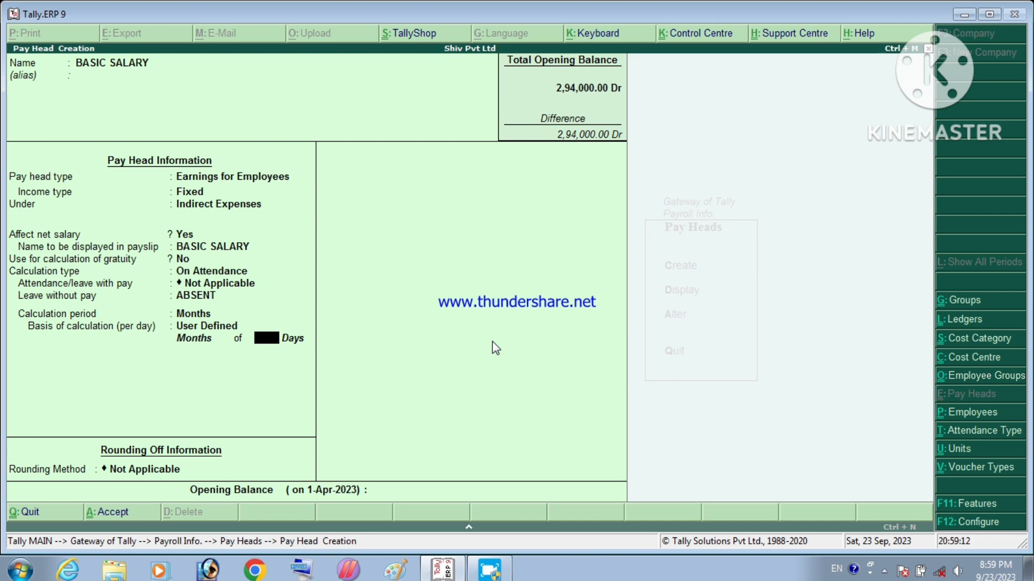
key("BackSpace")
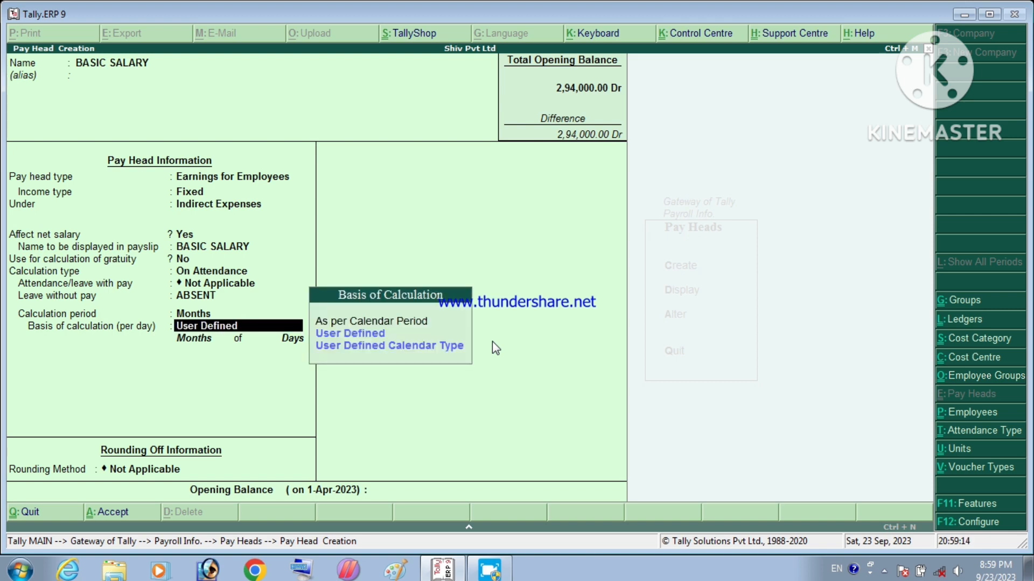
key("Up")
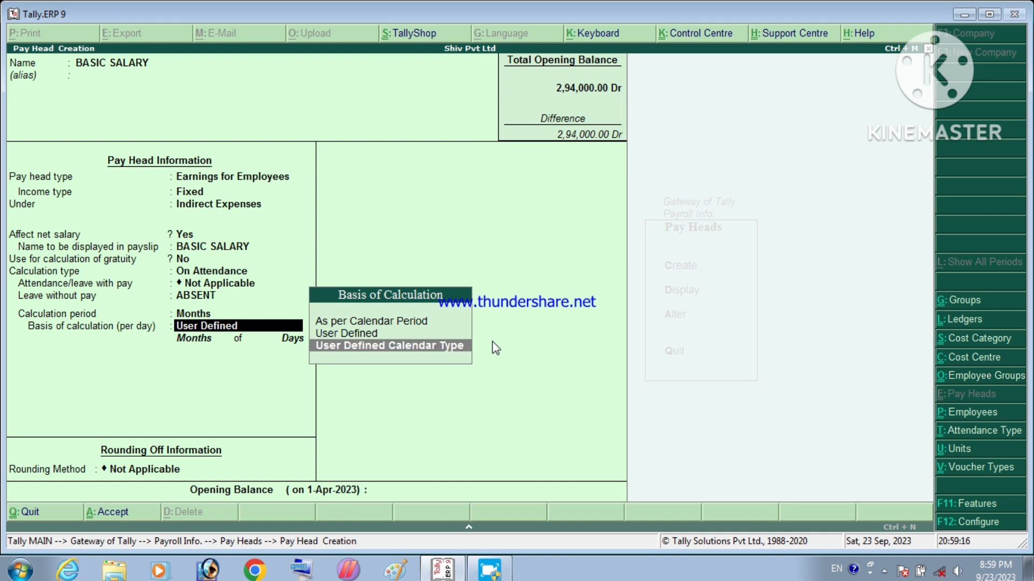
key("Up")
key("Up")
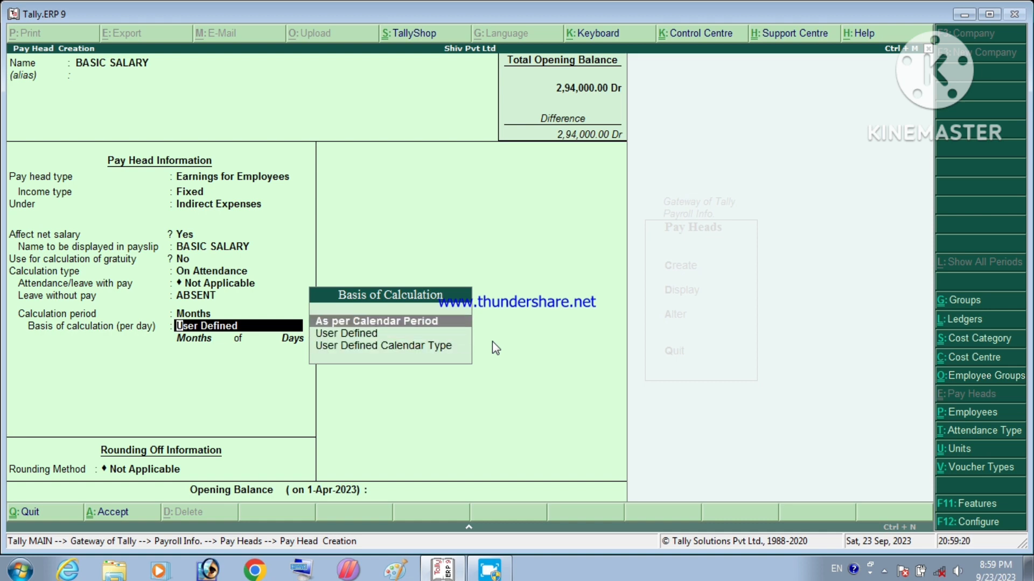
key("Return")
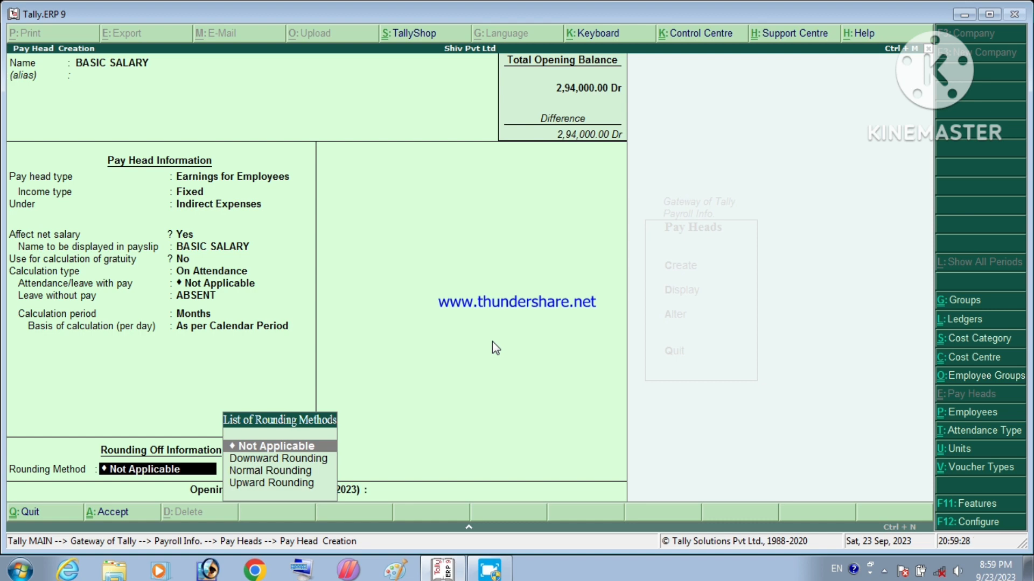
Step: Give BASIC SALARY Normal Rounding with limit 1 and save the pay head
key("Down")
key("Down")
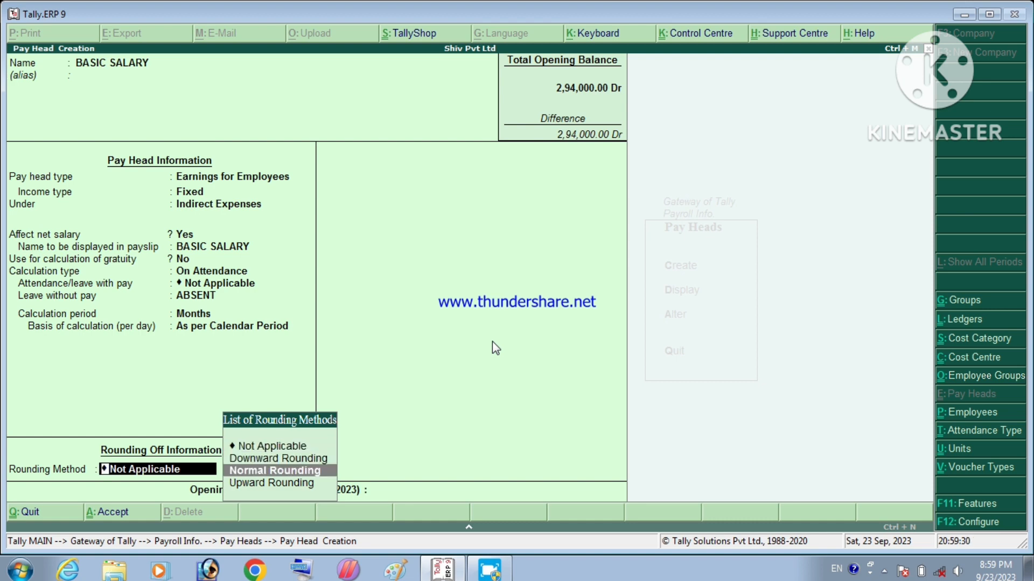
key("Down")
key("Up")
key("Up")
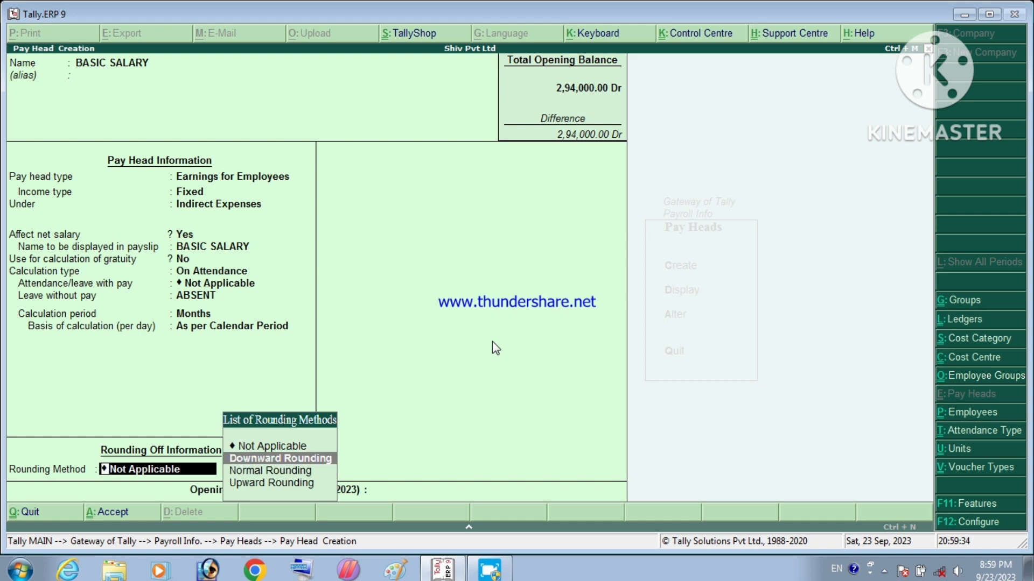
key("Down")
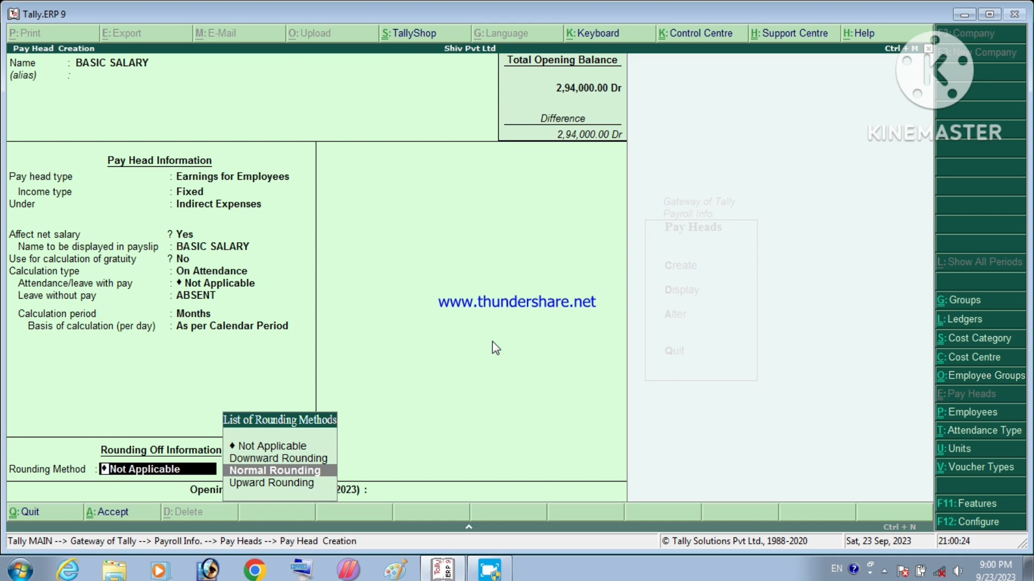
key("Return")
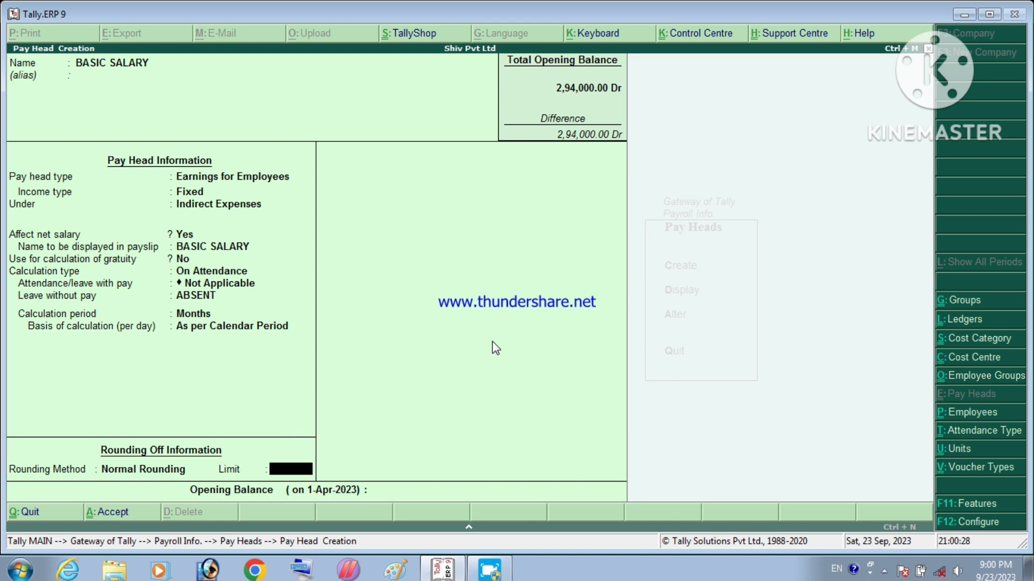
key("Return")
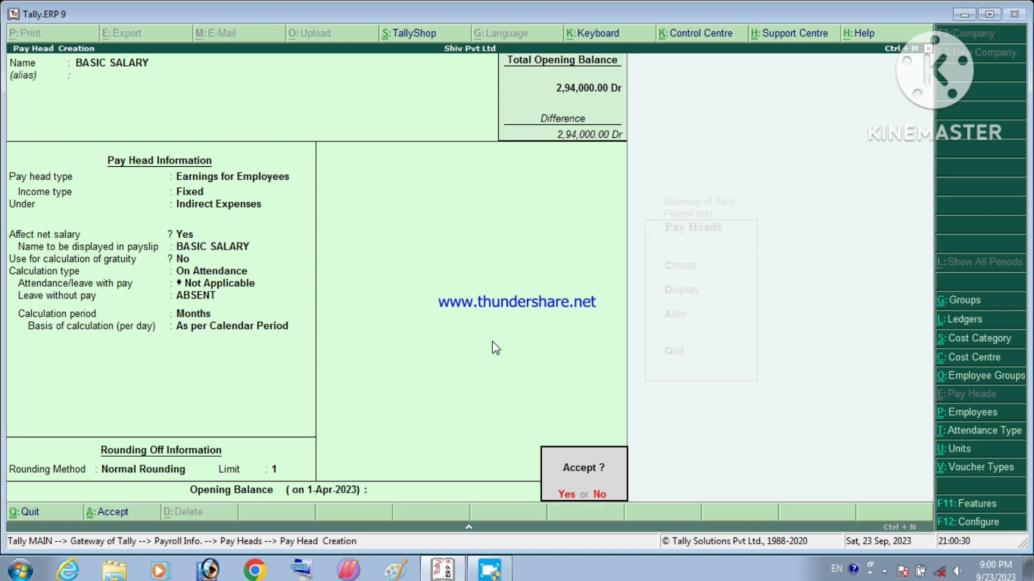
key("y")
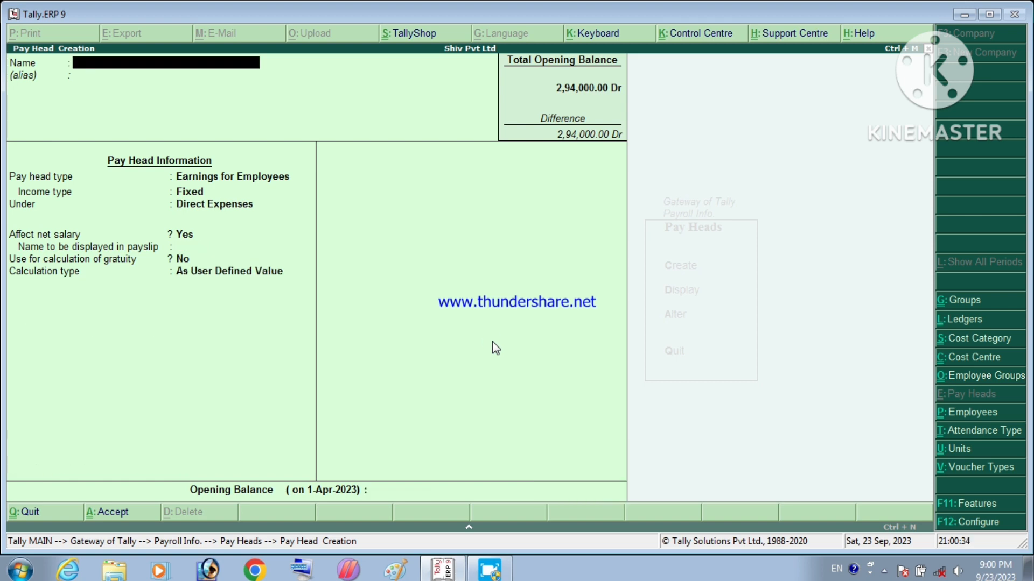
Step: Name the new pay head TA as fixed Earnings for Employees under Indirect Expenses
type("TA")
key("Return")
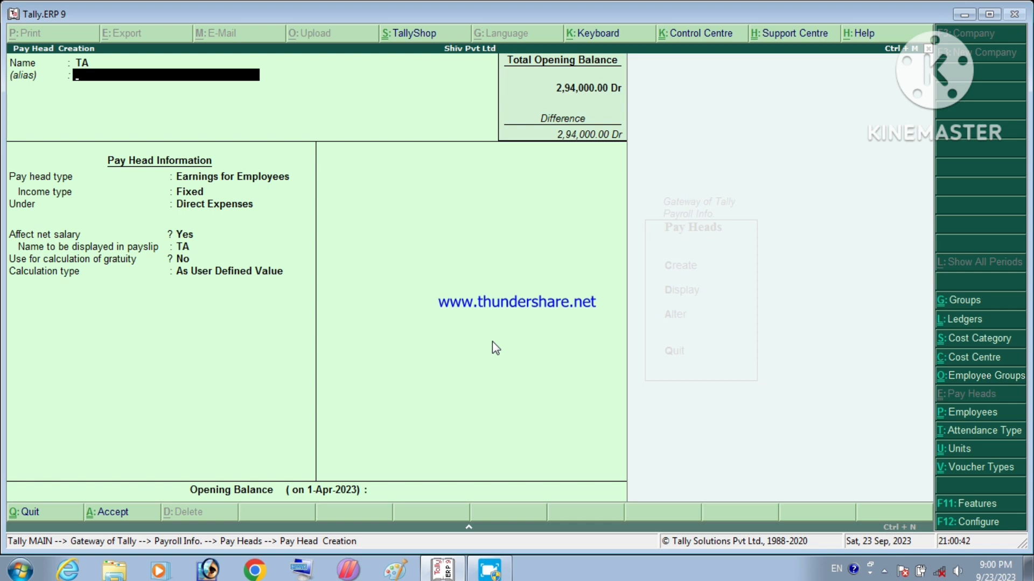
key("Return")
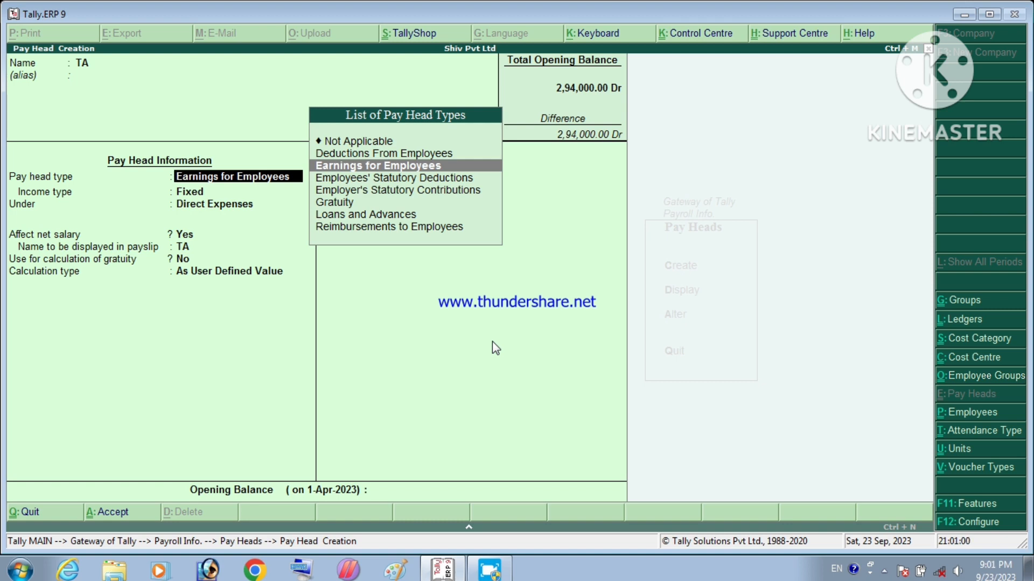
key("Return")
key("Return")
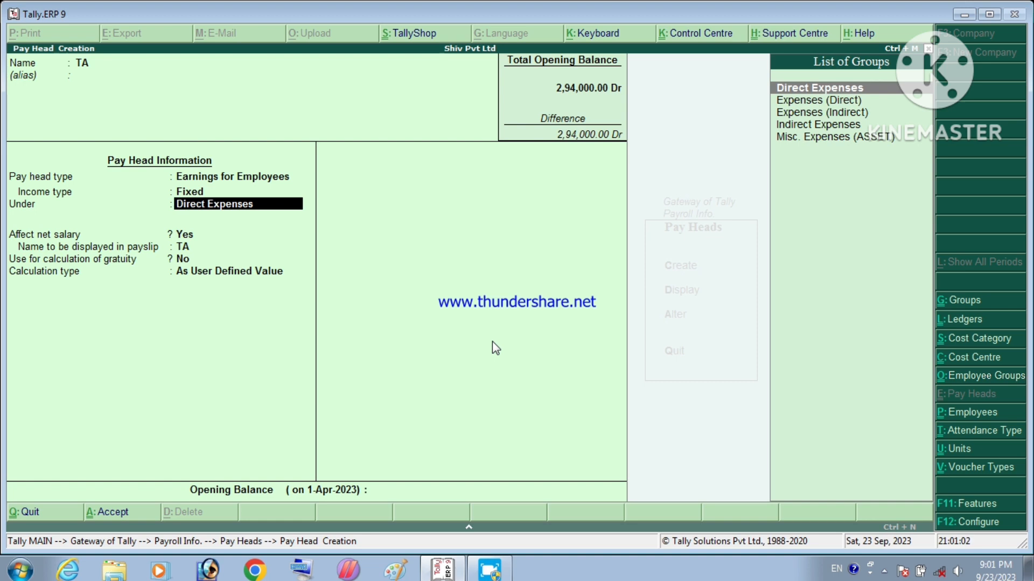
key("Down")
key("Down")
key("Down")
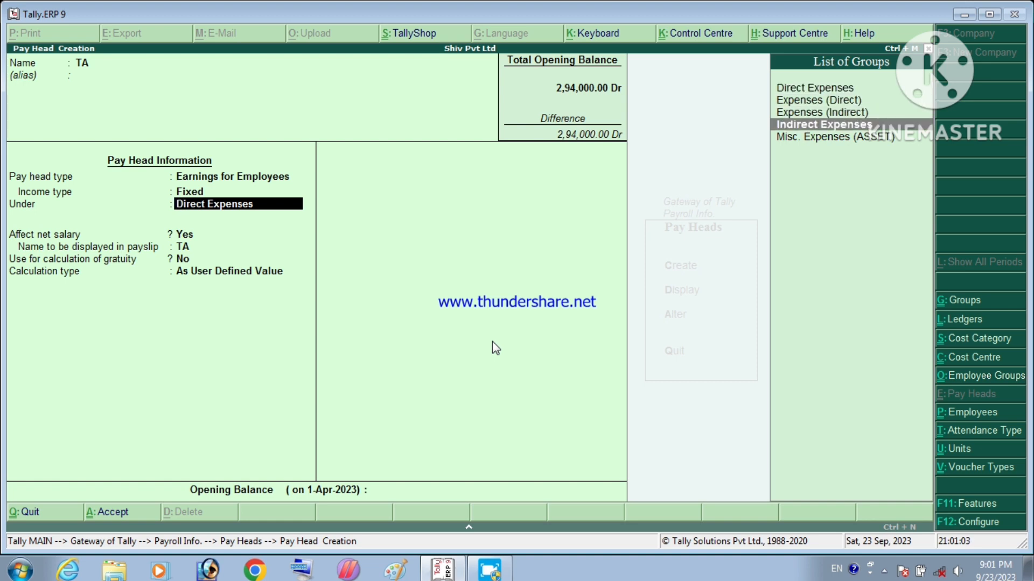
key("Return")
key("Return")
key("Return")
key("Return")
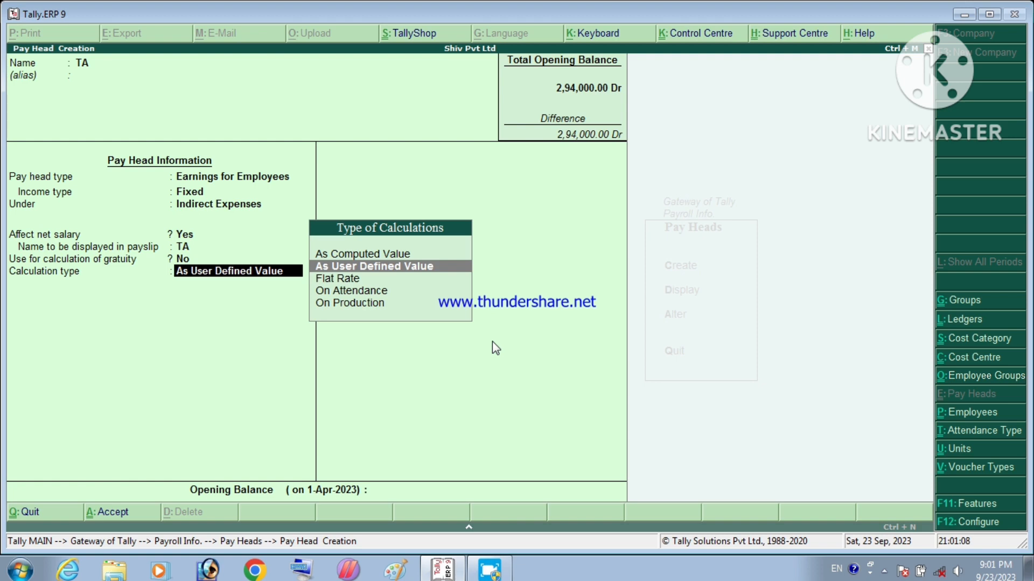
Step: Give TA a Flat Rate calculation by Days with Normal Rounding, and accept it
key("Down")
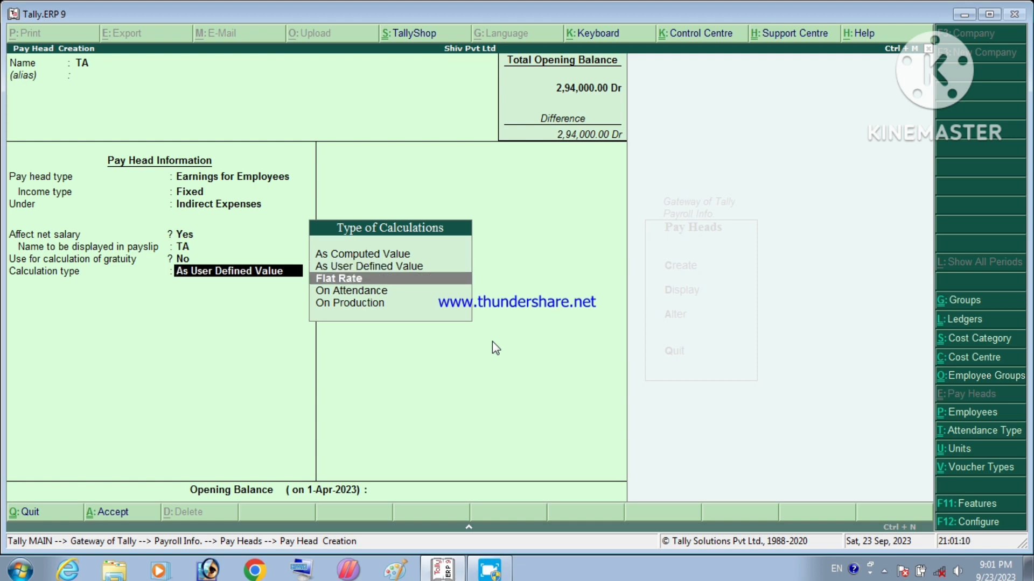
key("Return")
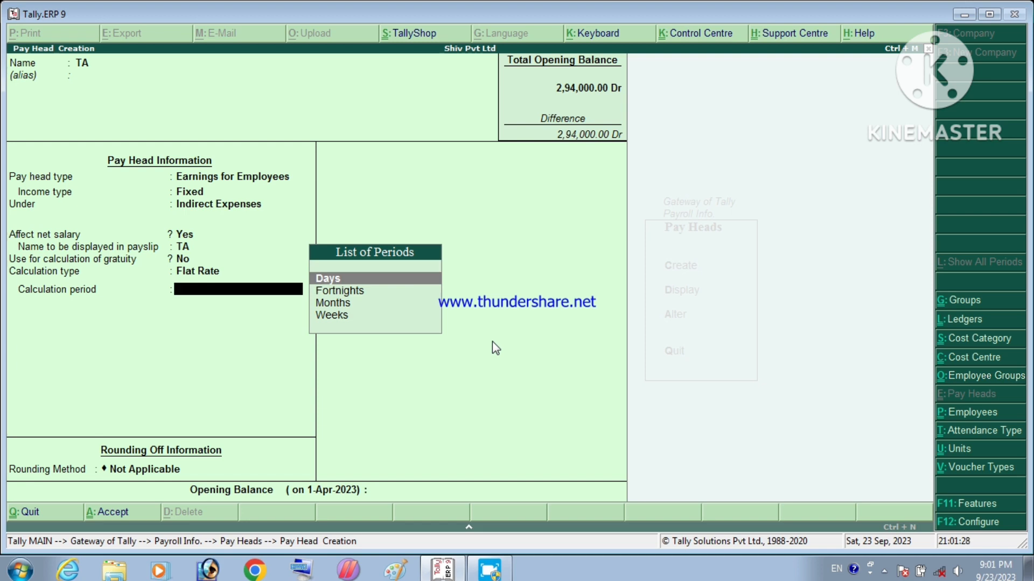
key("Return")
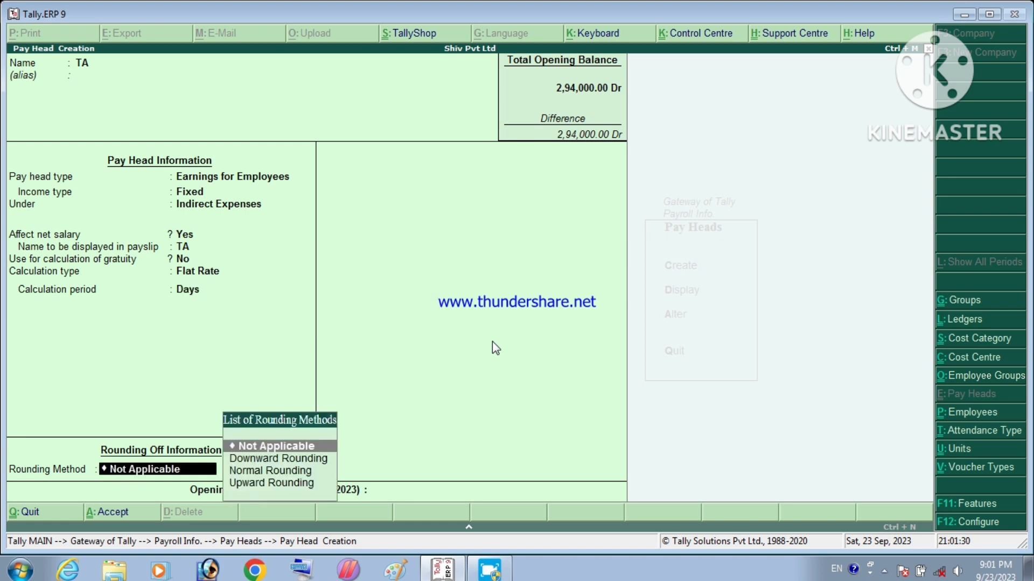
key("Down")
key("Down")
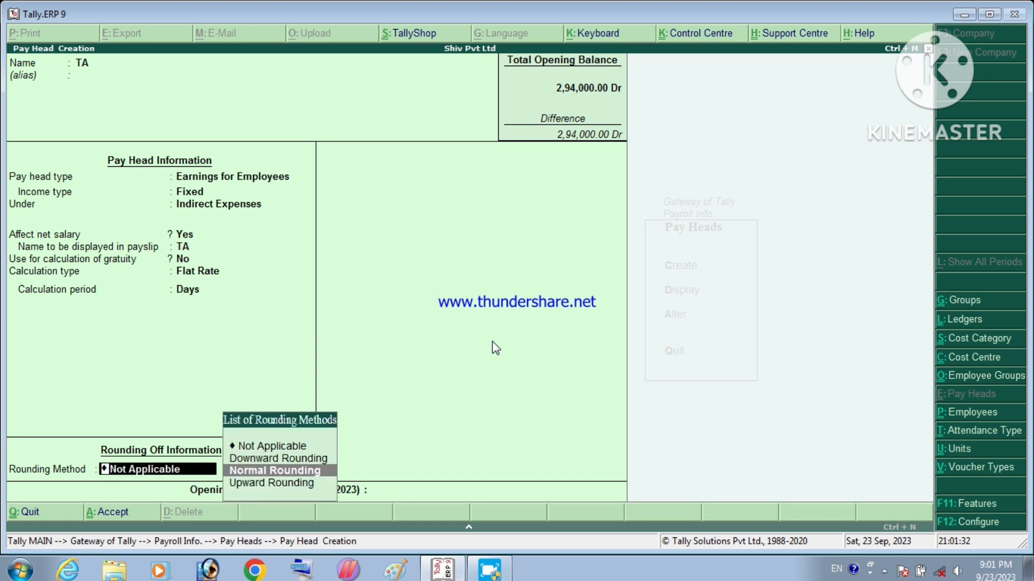
key("Return")
key("Return")
key("Return")
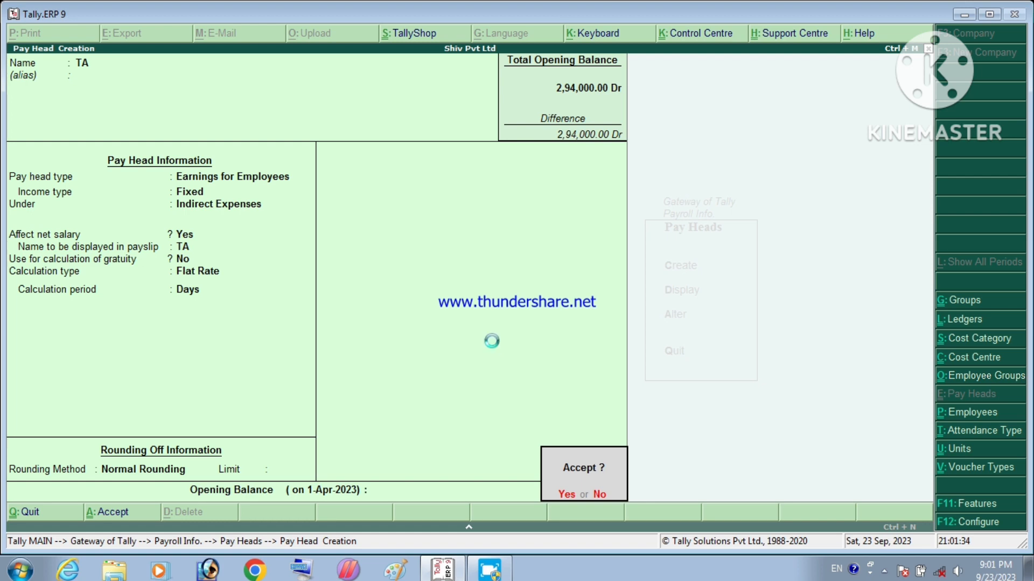
key("Return")
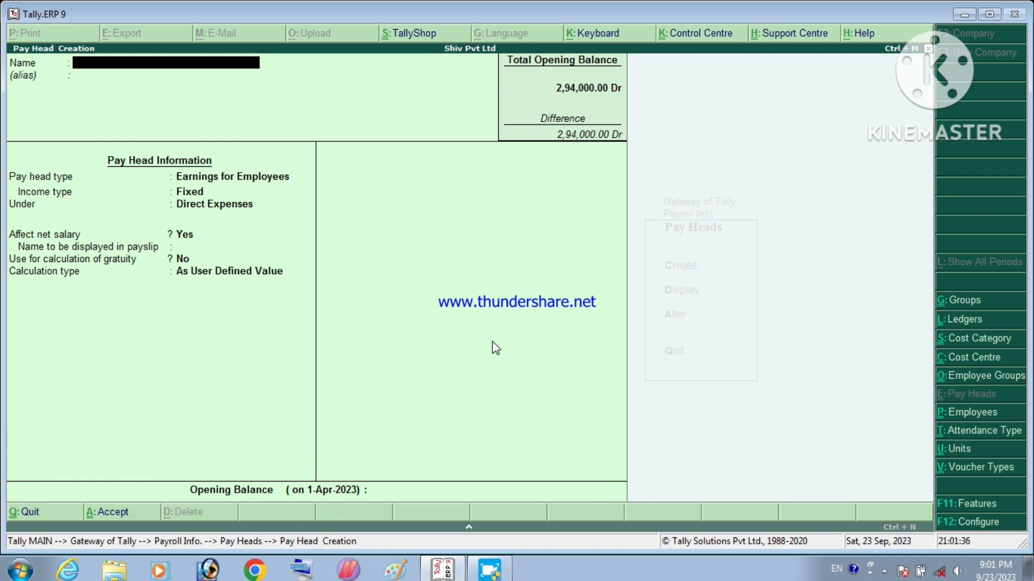
Step: Name the new pay head DA, an Earnings for Employees head under Indirect Expenses, affecting net salary
type("DA")
key("Return")
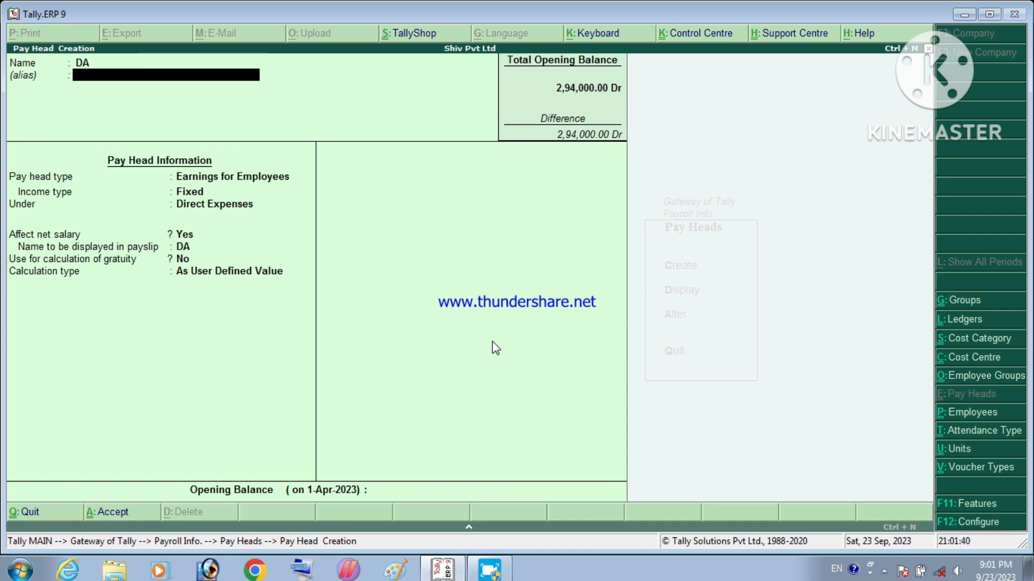
key("Return")
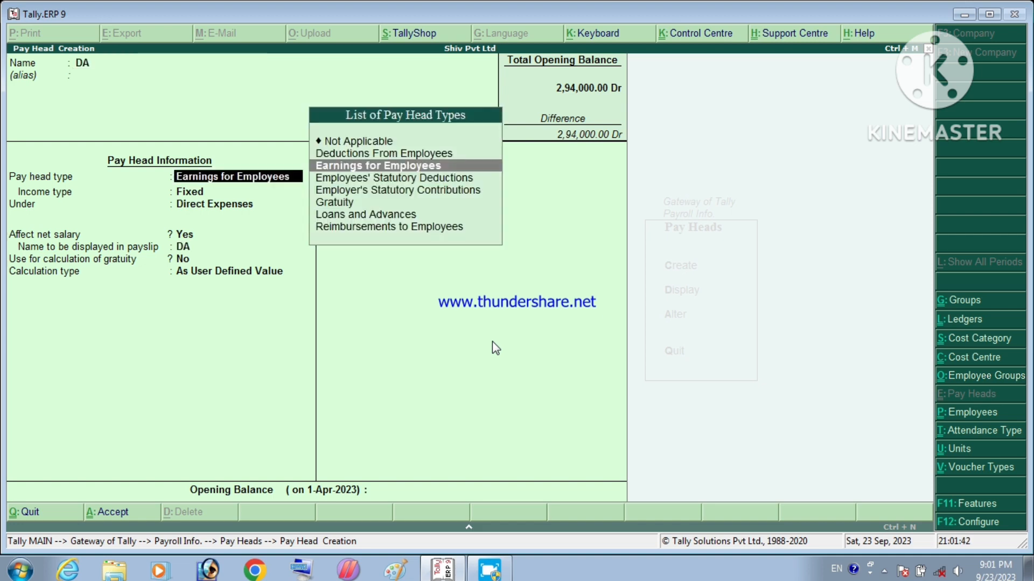
key("Return")
key("Return")
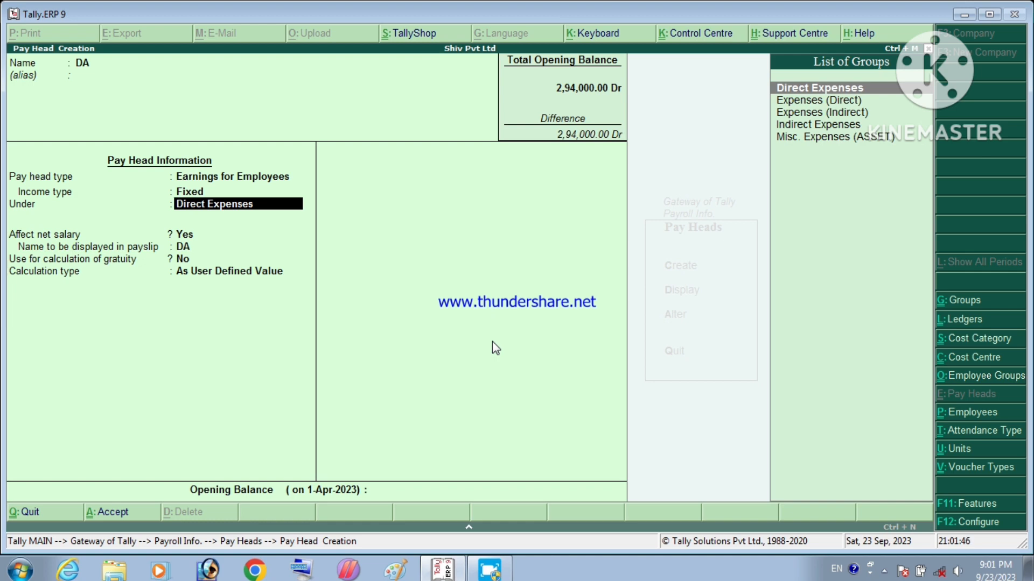
key("Down")
key("Down")
key("Down")
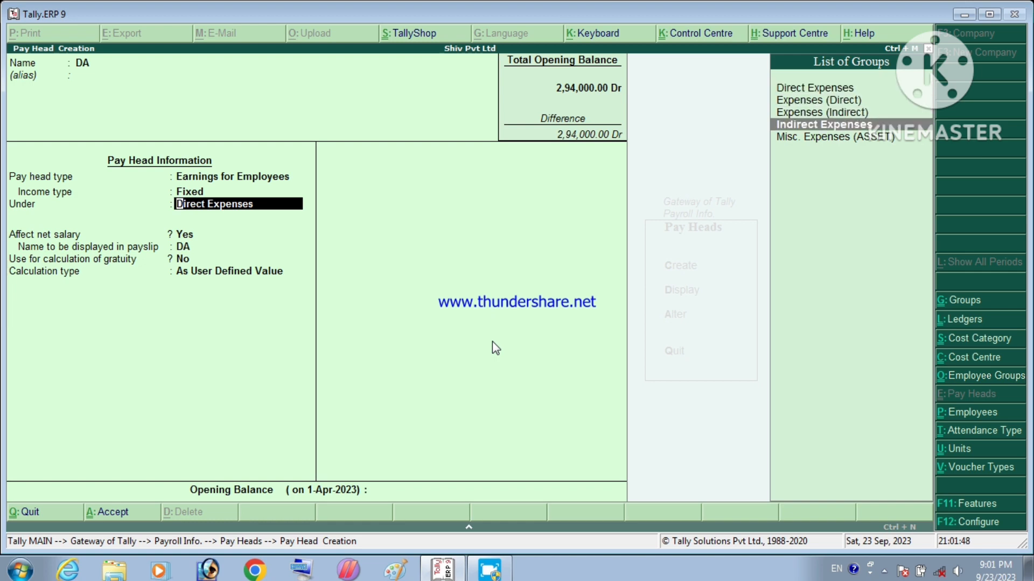
key("Return")
key("Return")
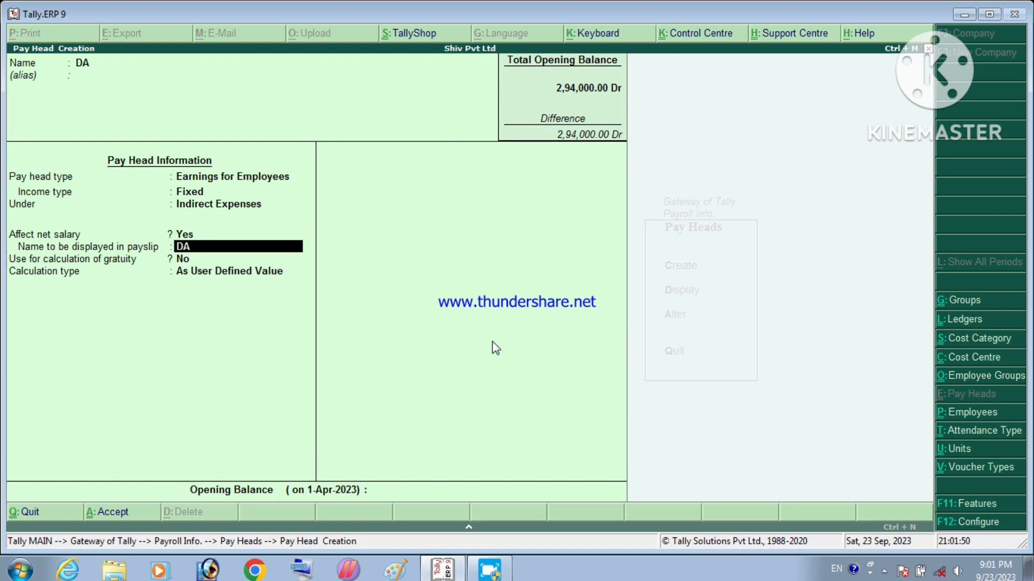
key("Return")
key("Return")
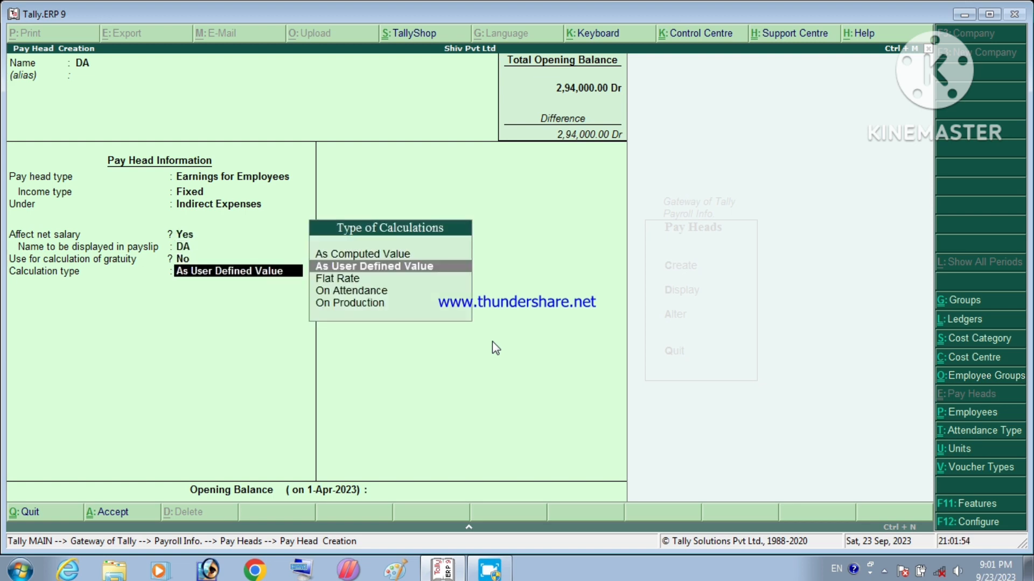
Step: Give DA a Flat Rate calculation per Days with Normal Rounding, and save it
key("Down")
key("Return")
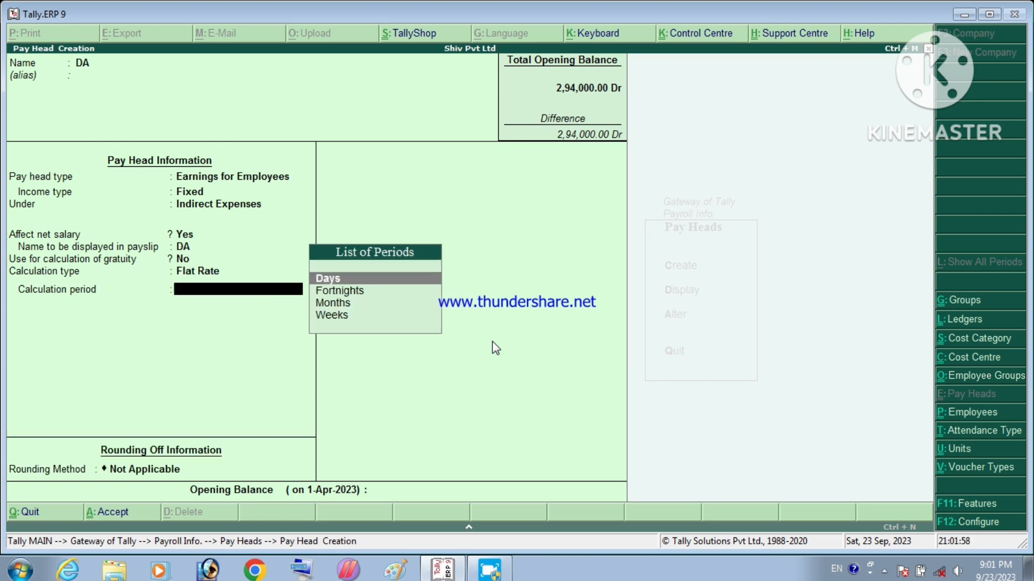
key("Return")
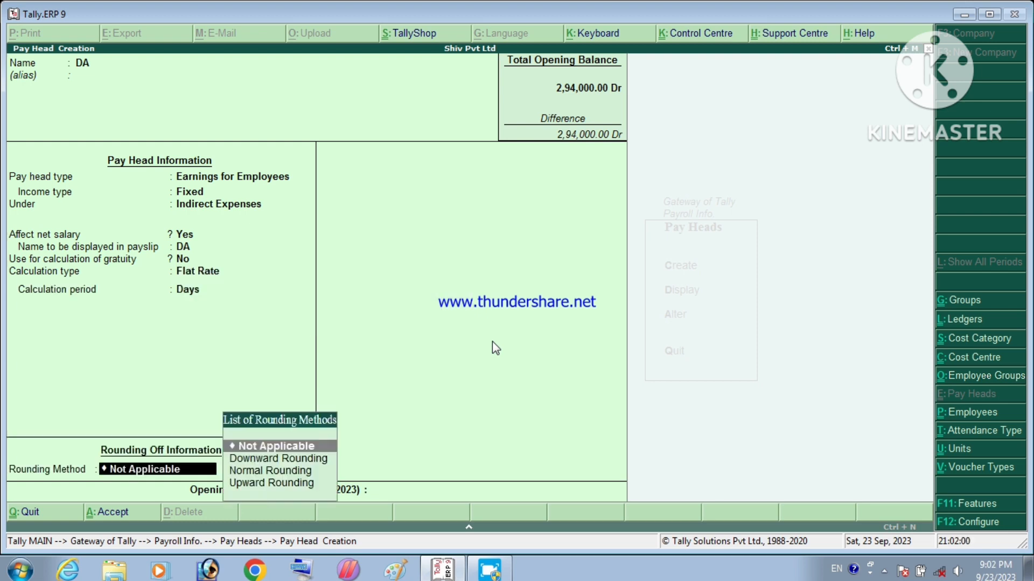
key("Down")
key("Down")
key("Return")
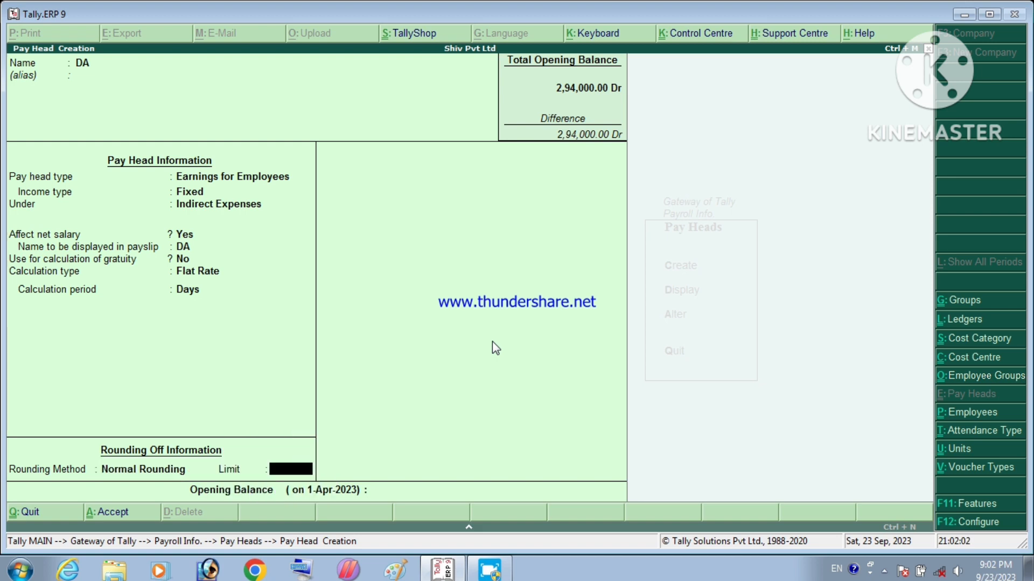
key("Return")
key("Return")
key("Return")
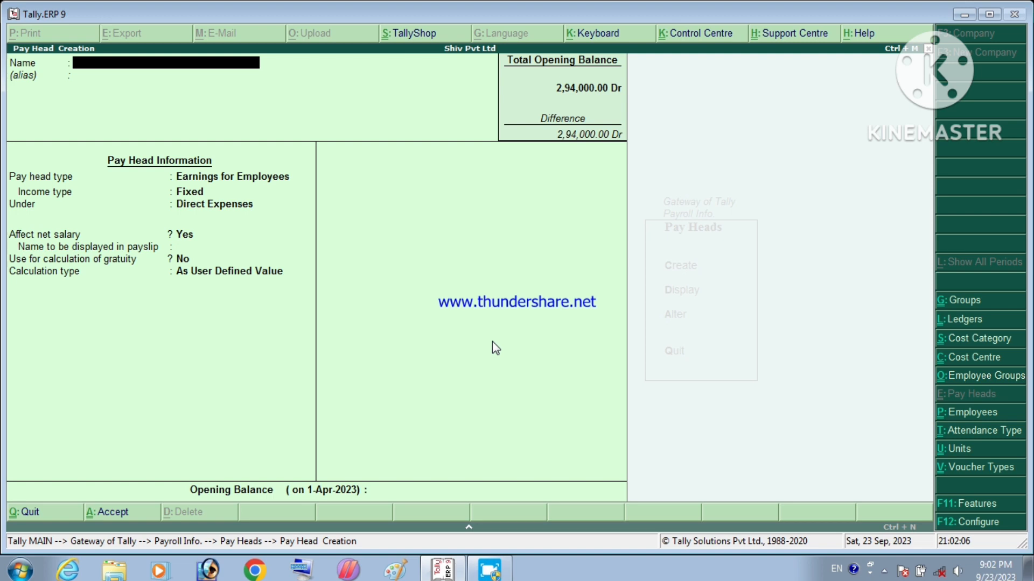
Step: Name the new pay head HRA, an Earnings for Employees head under Indirect Expenses, affecting net salary
type("HRA")
key("Return")
key("Return")
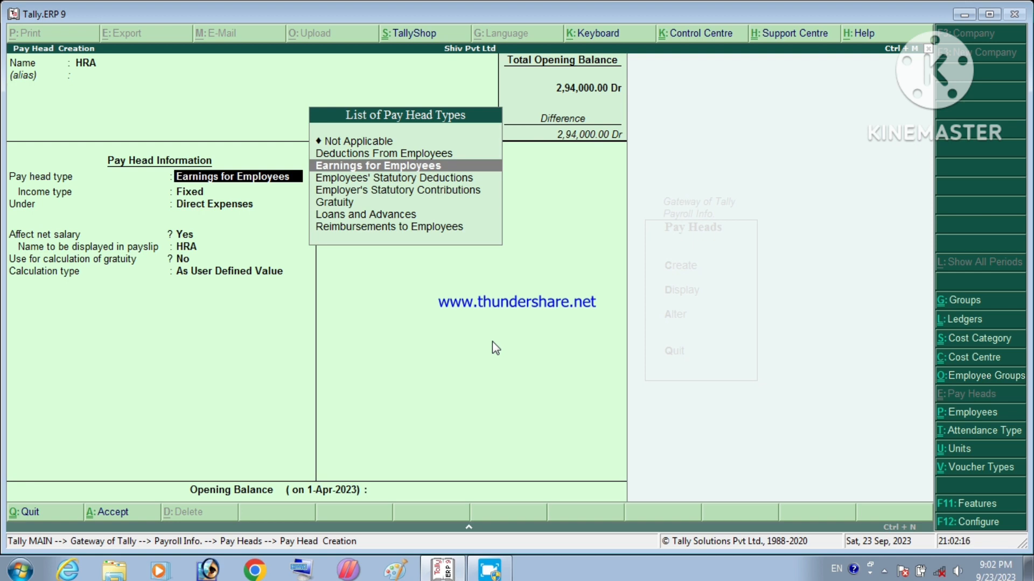
key("Return")
key("Return")
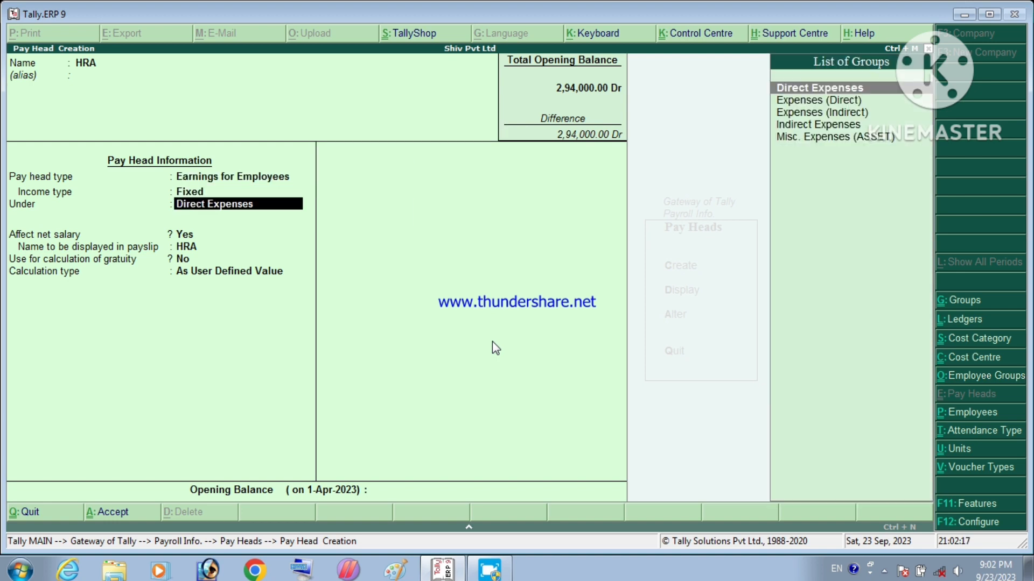
key("Down")
key("Down")
key("Down")
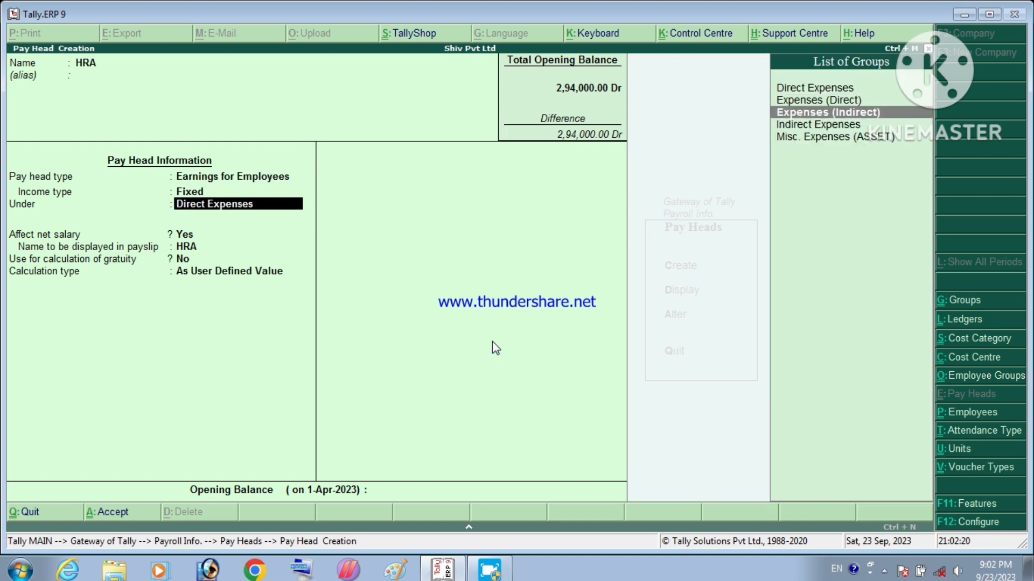
key("Return")
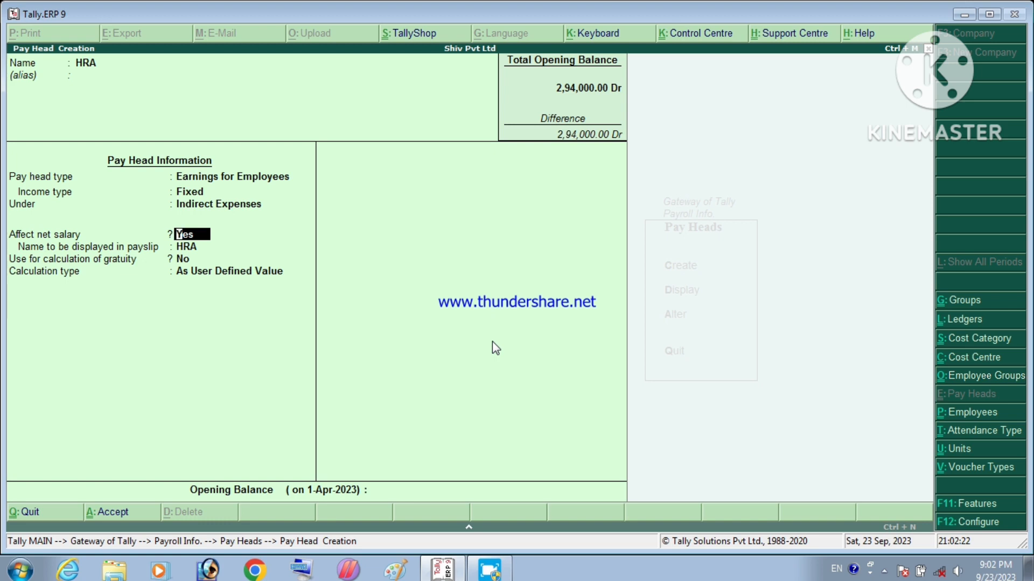
key("Return")
key("Return")
key("Return")
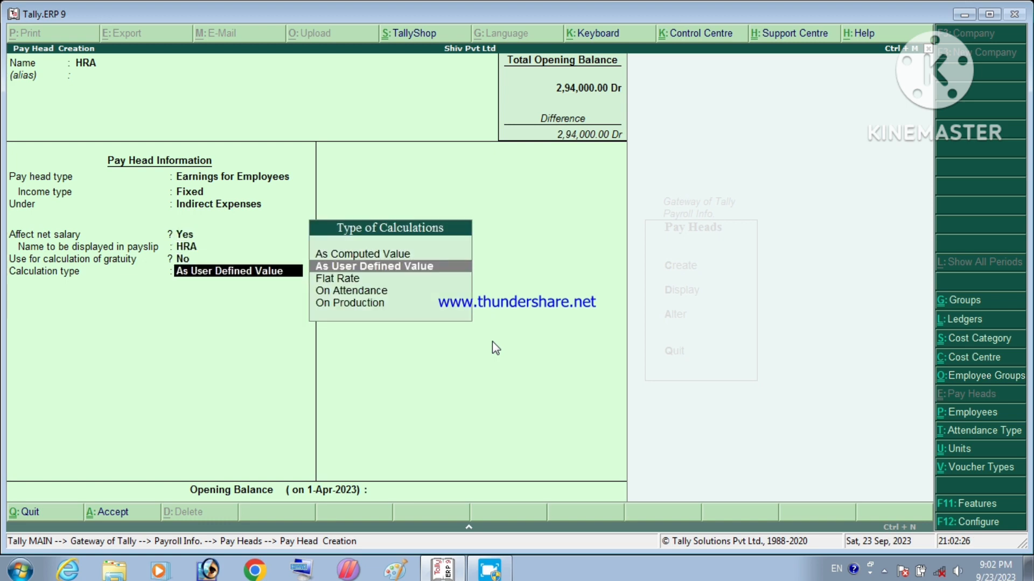
Step: Make HRA a monthly Flat Rate with Normal Rounding, limit 1, save it, and name the next pay head PF
key("Down")
key("Return")
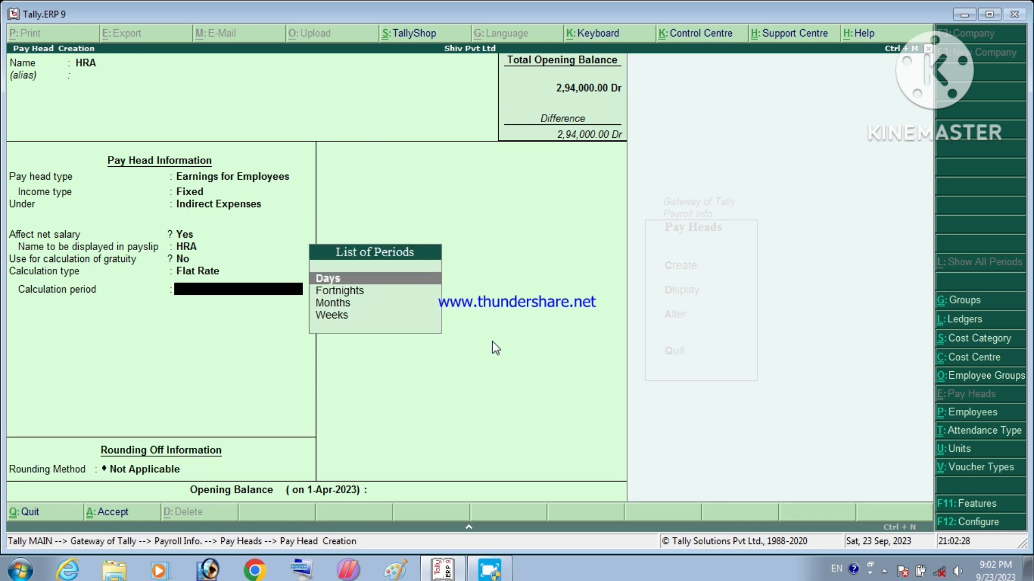
key("Down")
key("Down")
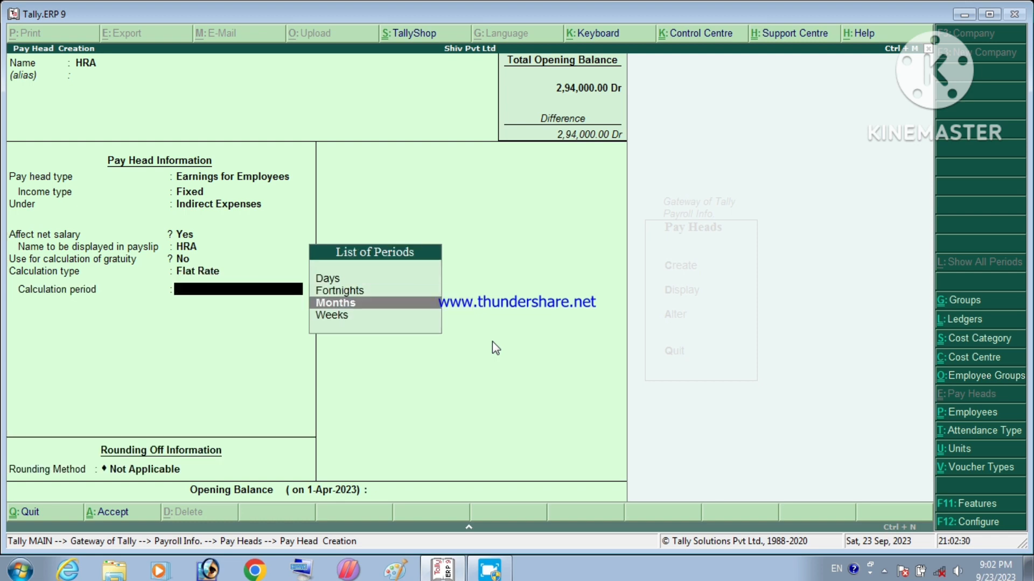
key("Return")
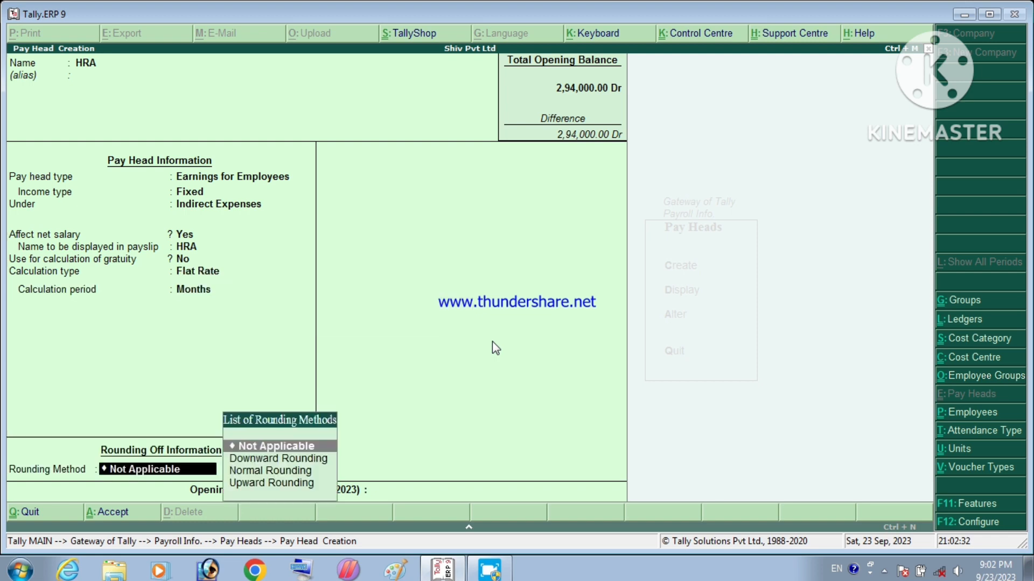
key("Down")
key("Down")
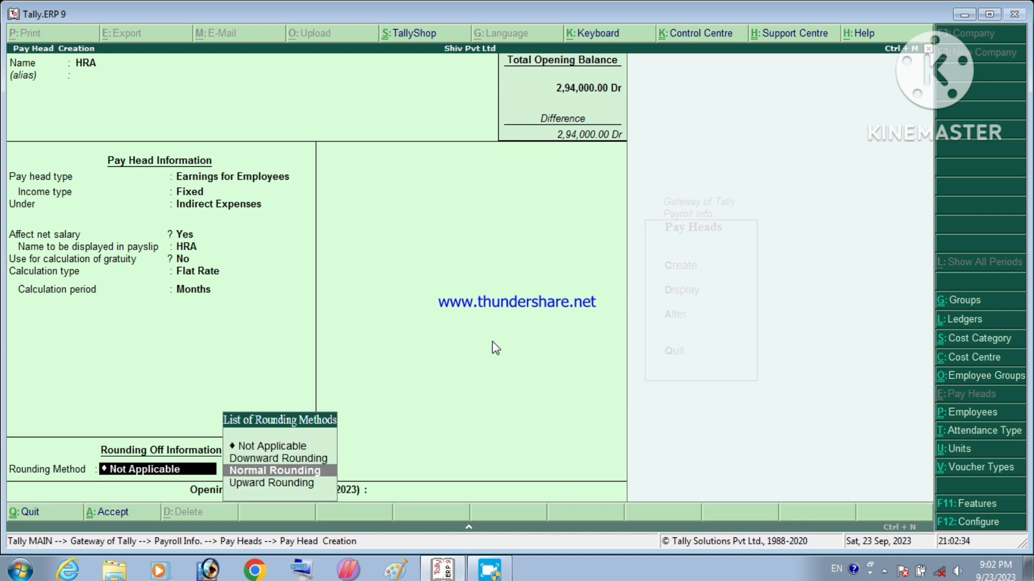
key("Return")
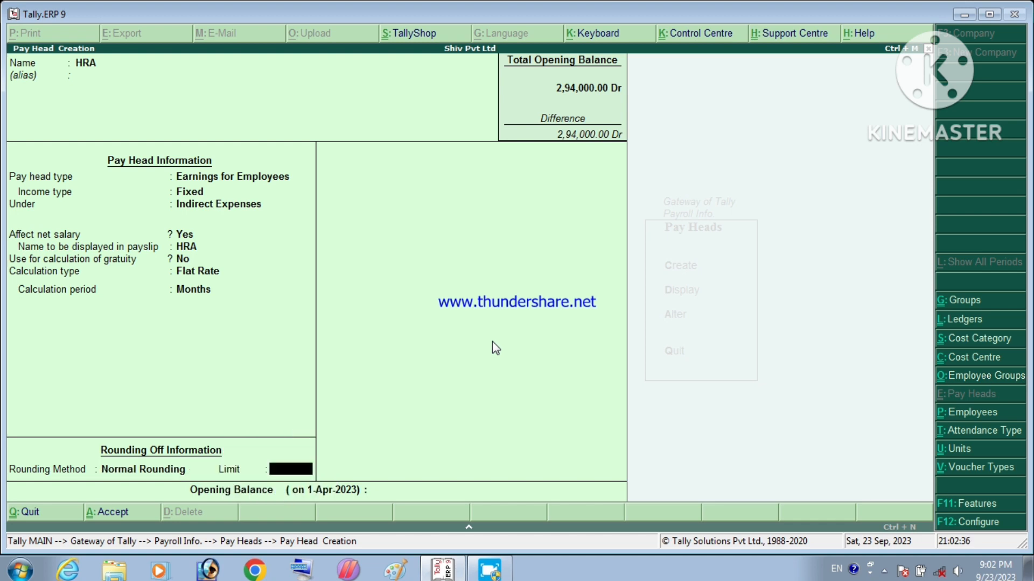
type("1")
key("Return")
key("Return")
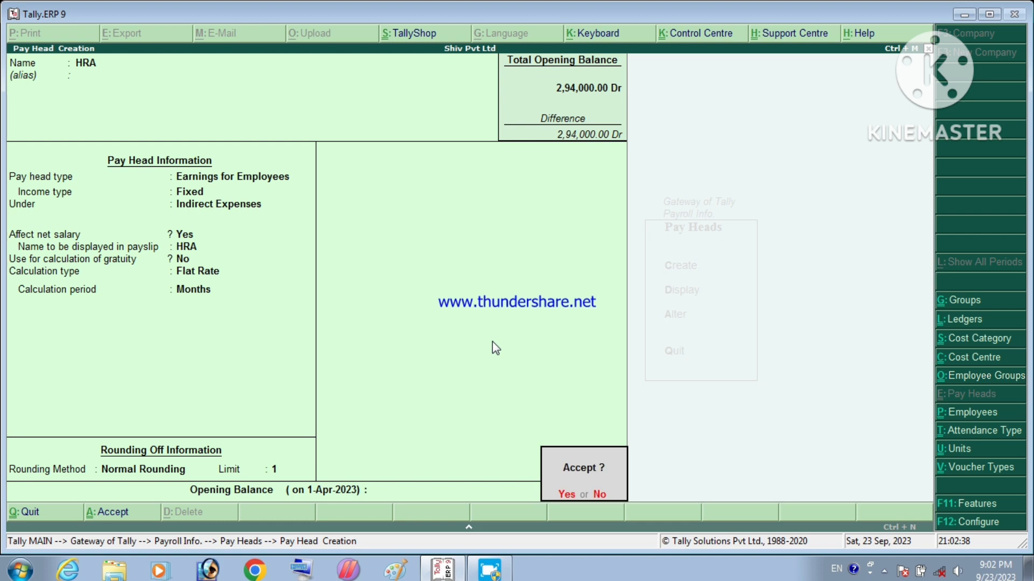
key("Return")
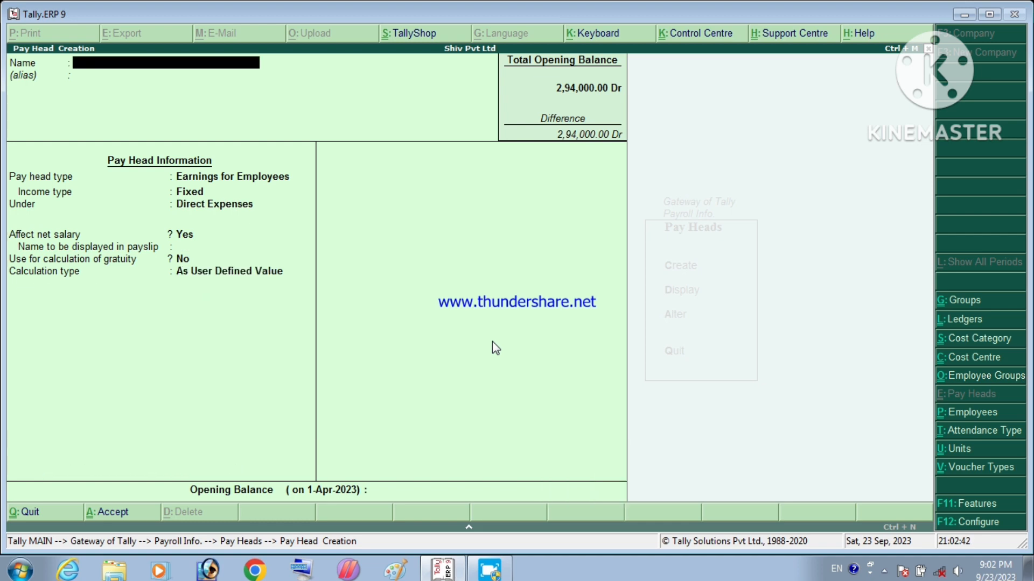
type("PF")
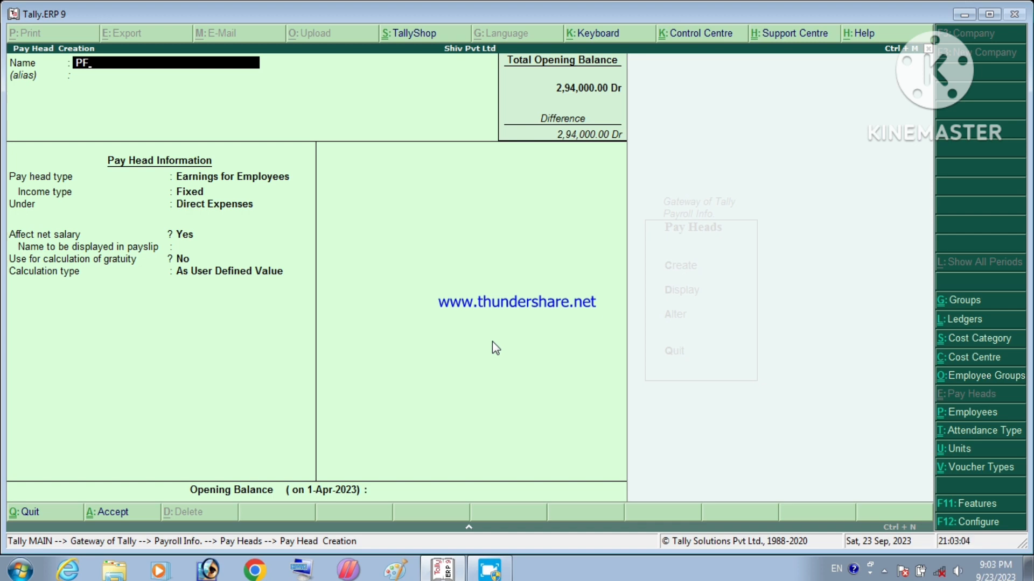
Step: Make PF a Deductions From Employees head under Current Liabilities, calculated As Computed Value
key("Return")
key("Return")
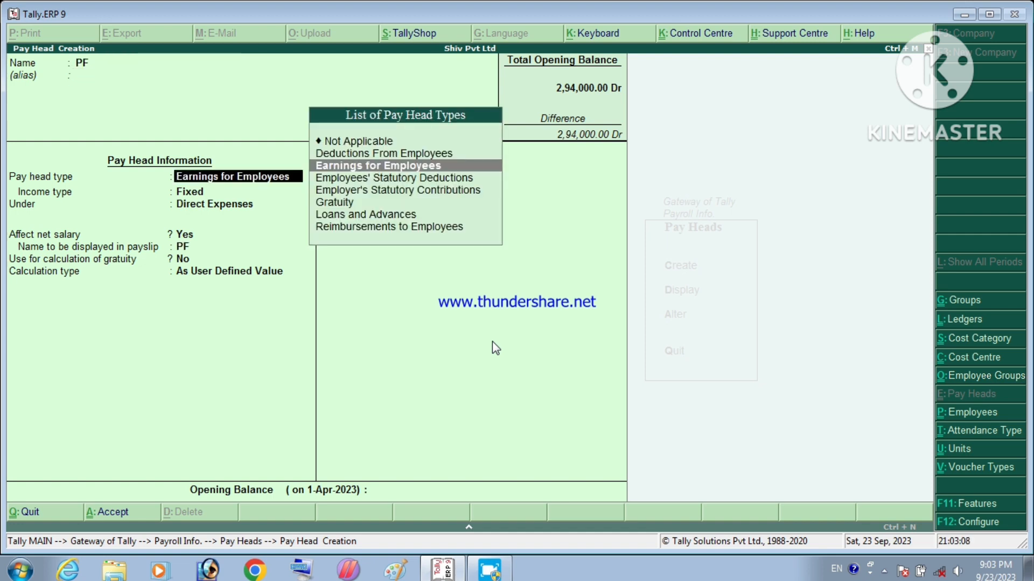
key("Up")
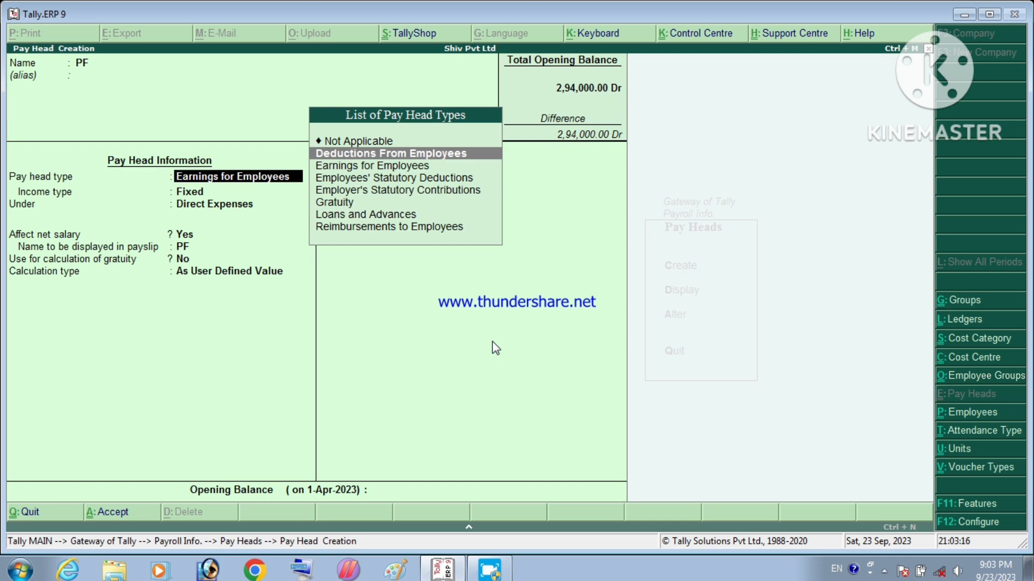
key("Return")
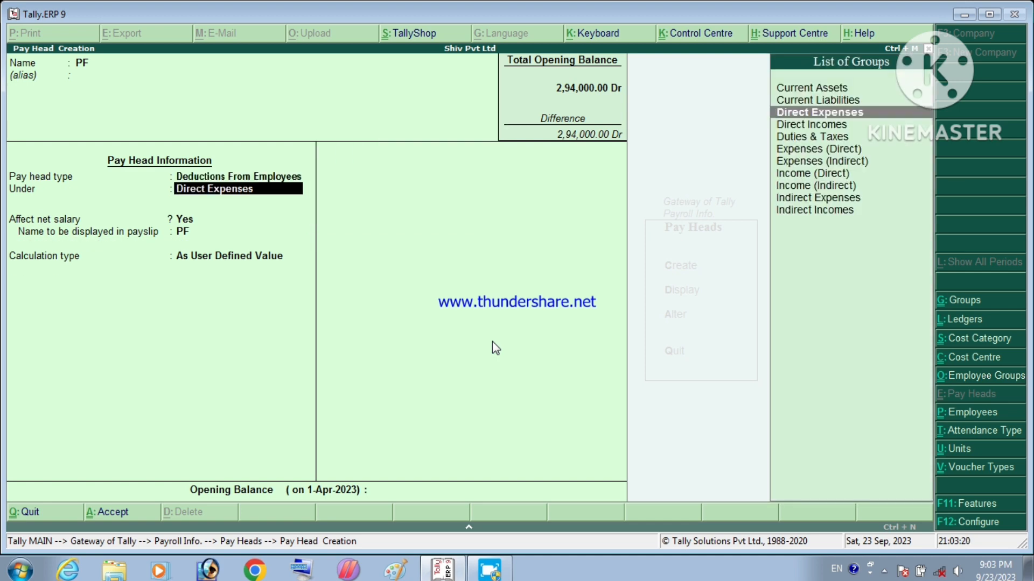
key("Up")
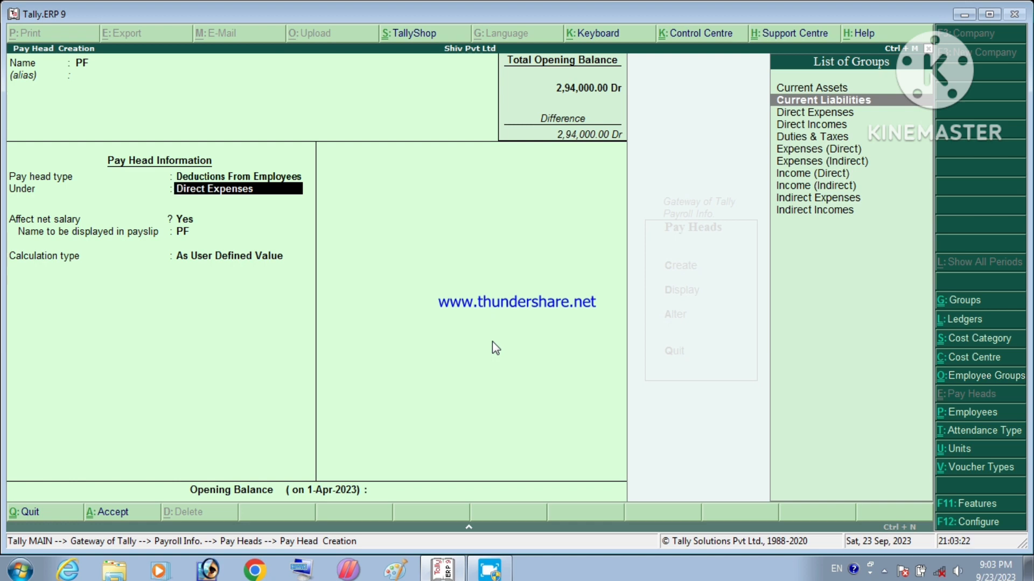
key("Return")
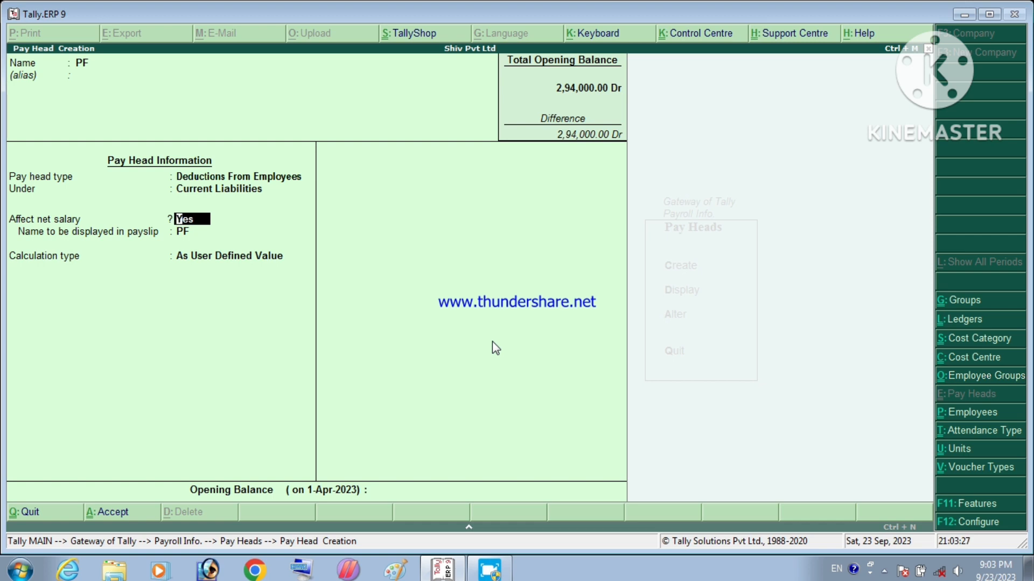
key("Return")
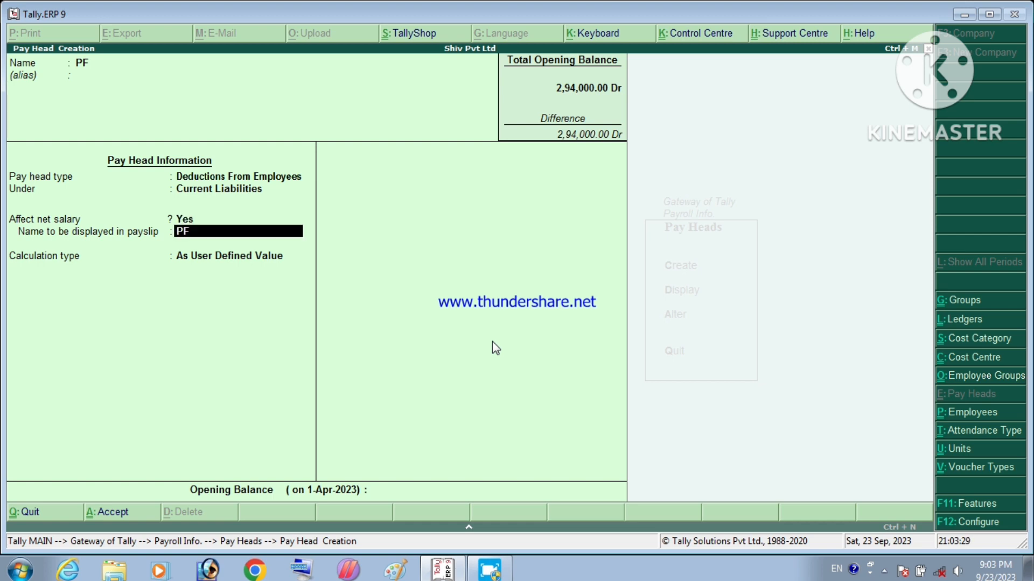
key("Return")
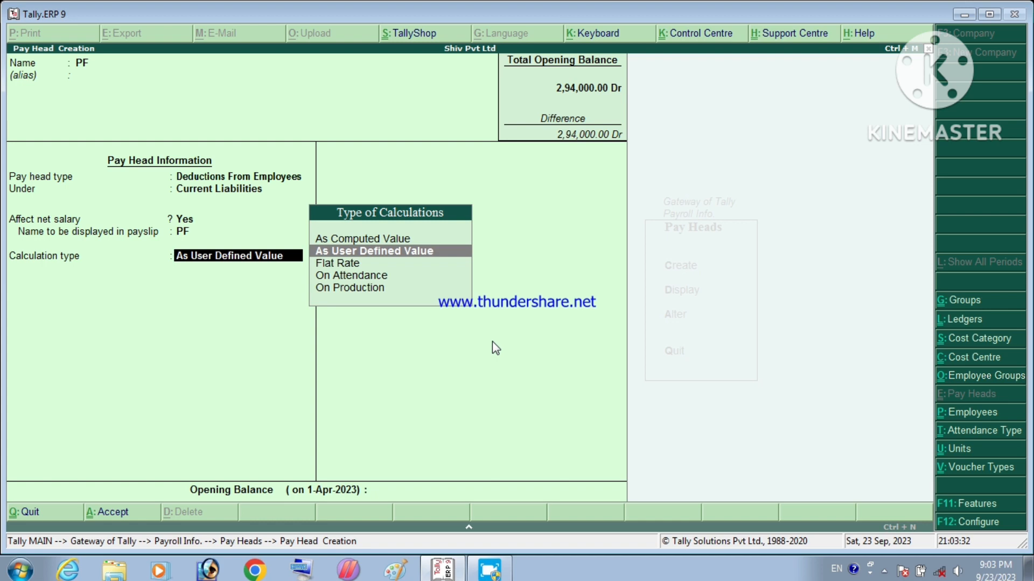
key("Up")
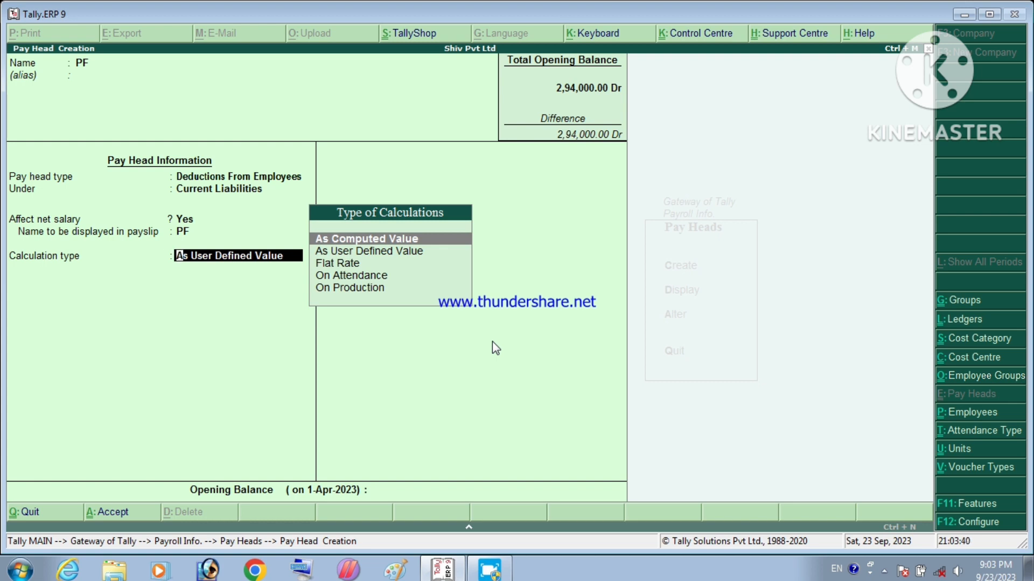
key("Return")
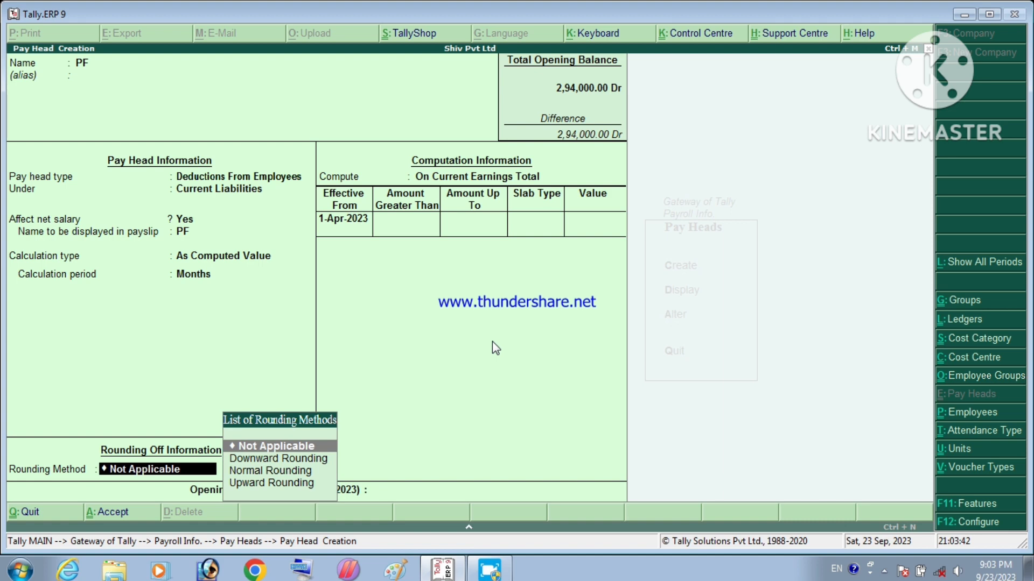
Step: Give PF Normal Rounding, computed on Current Earnings Total, effective from 01/07/2023
key("Down")
key("Down")
key("Return")
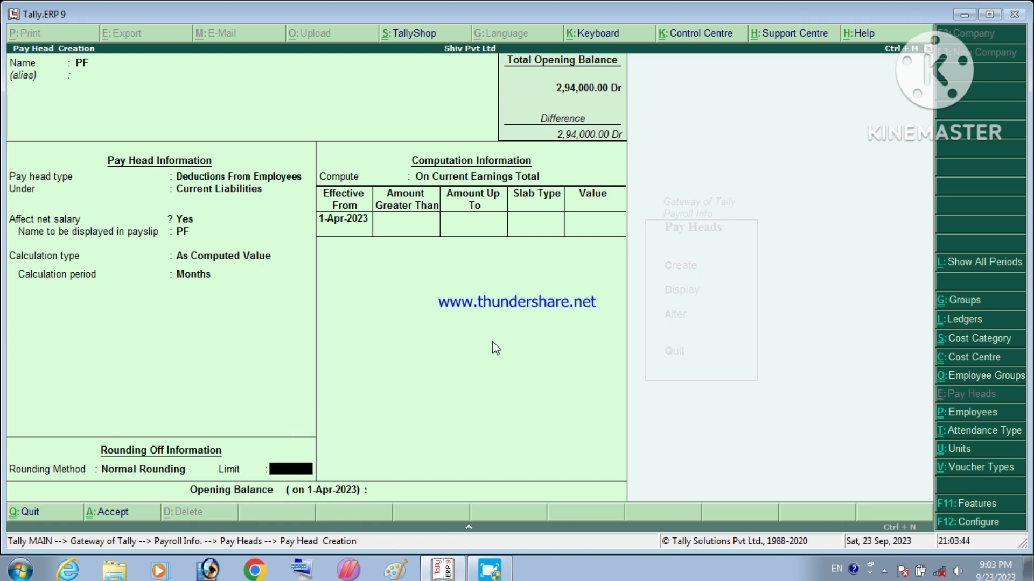
key("Return")
key("Return")
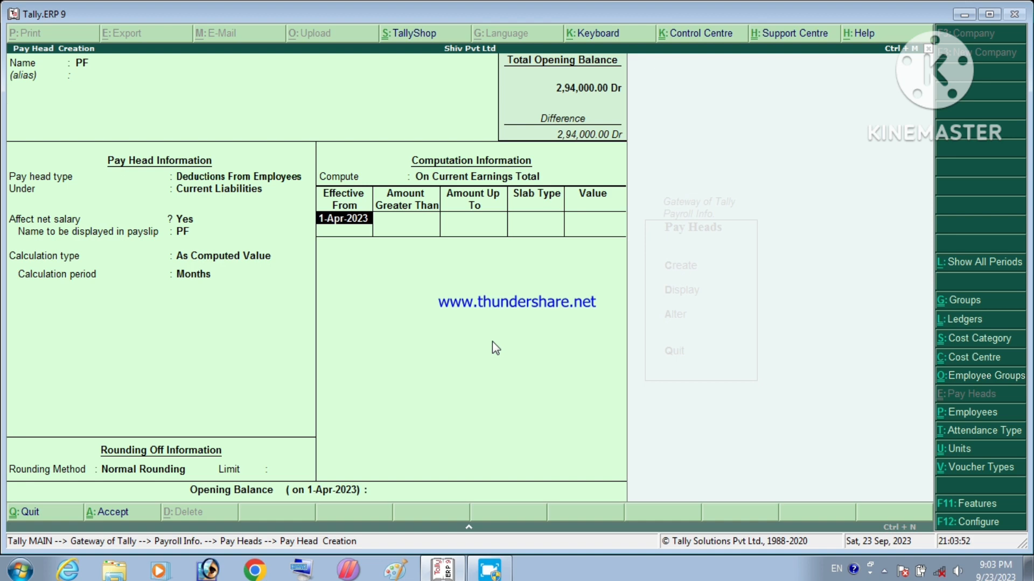
key("BackSpace")
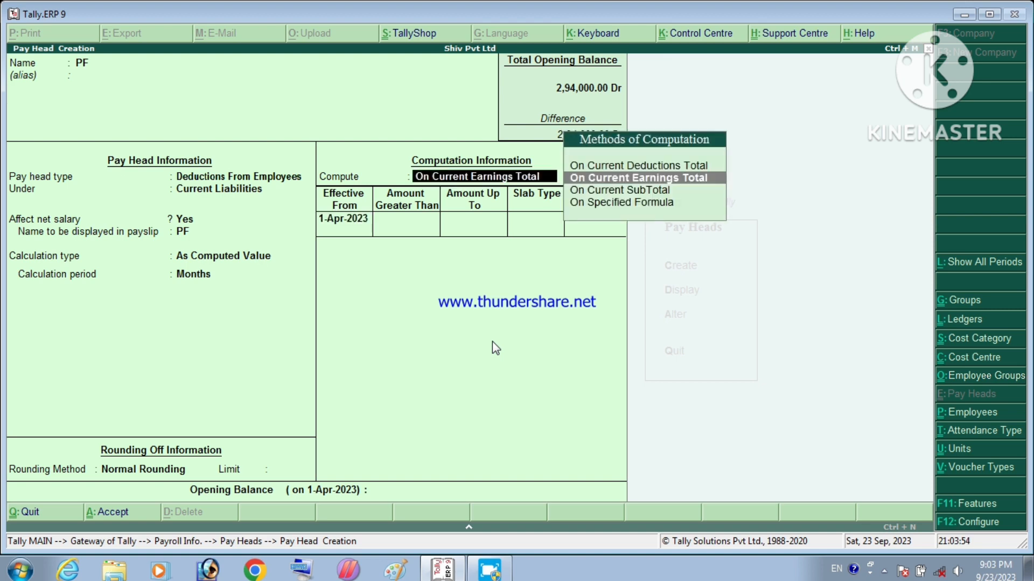
key("Return")
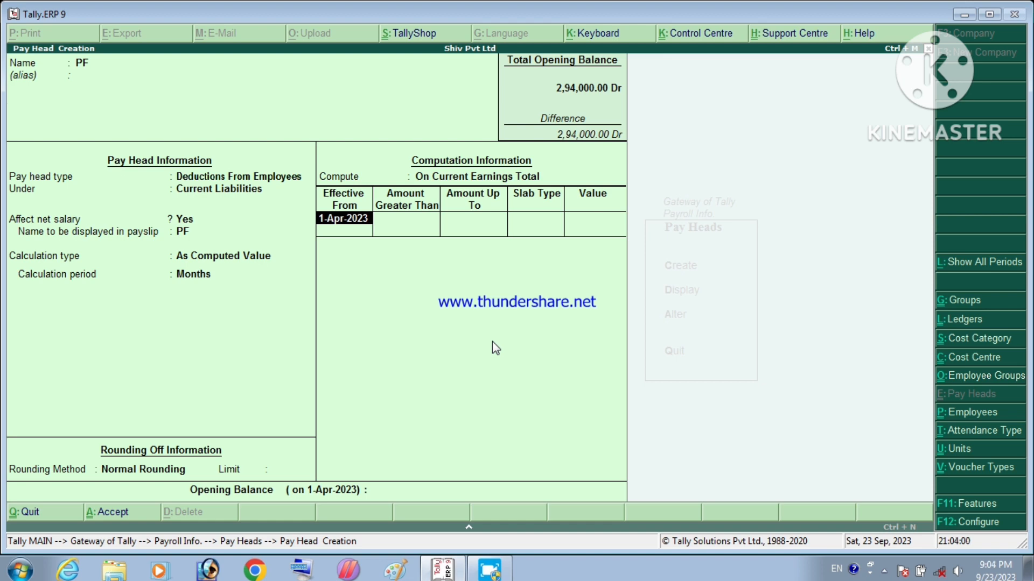
type("01/07/2023")
key("Return")
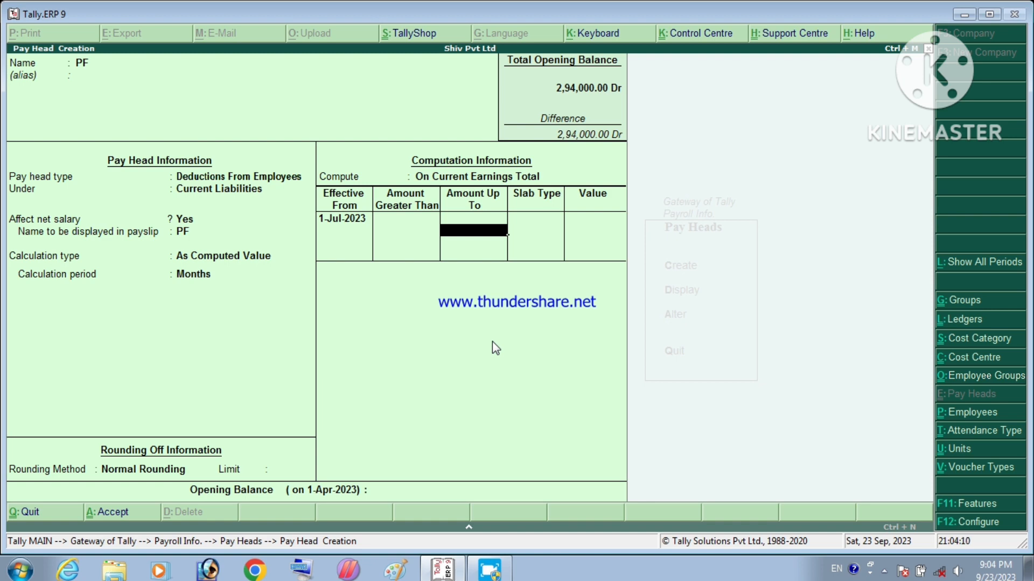
Step: Add PF percentage slabs: 6% up to 15,000 and 10% up to 25,000
type("15000")
key("Return")
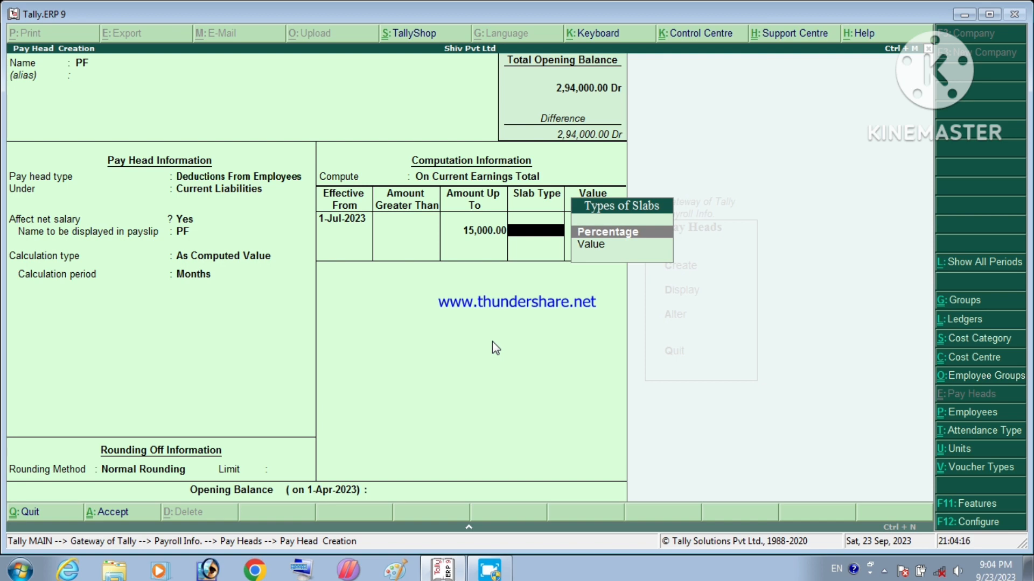
key("Return")
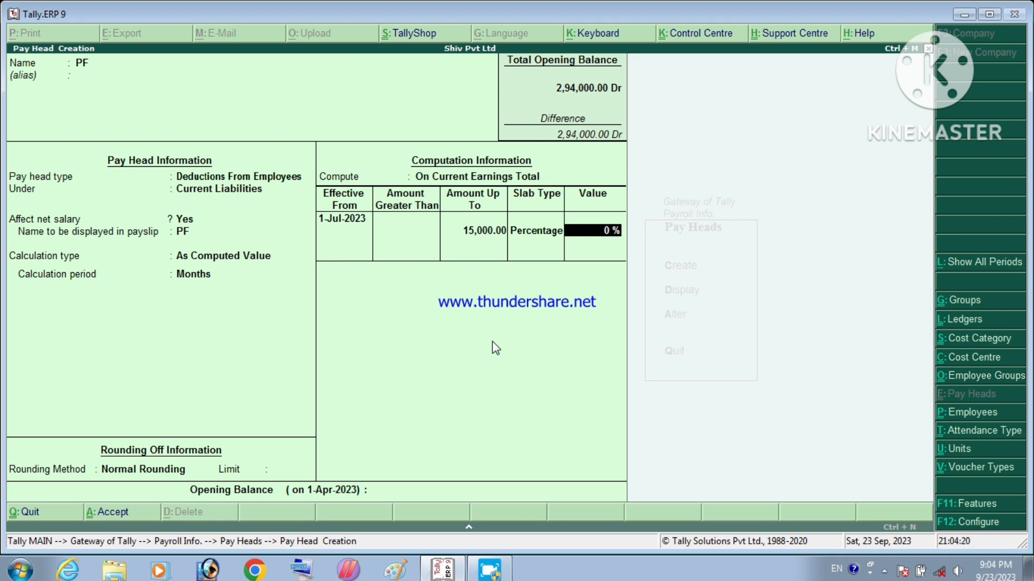
type("6")
key("Return")
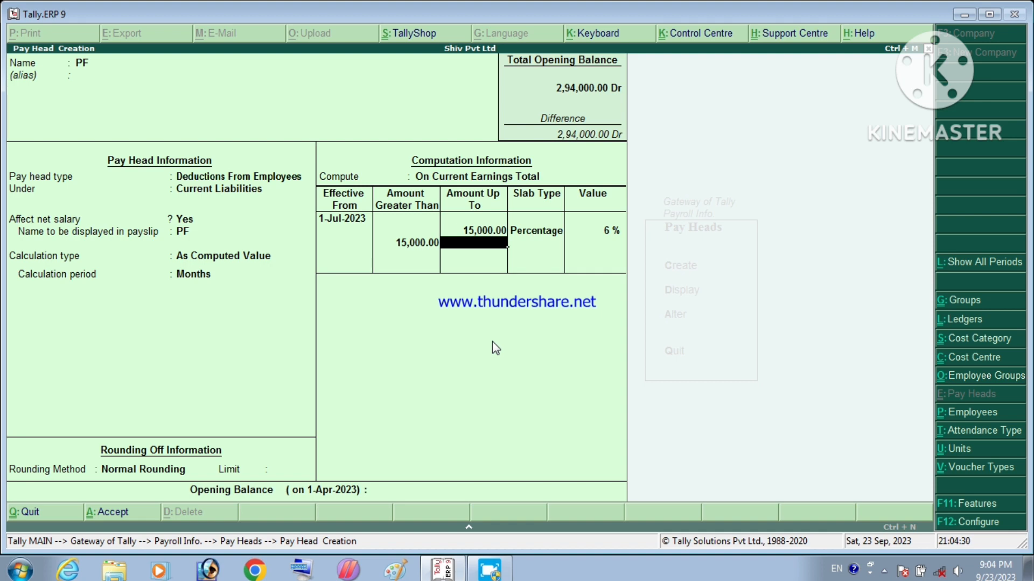
type("25,000")
key("Return")
key("Return")
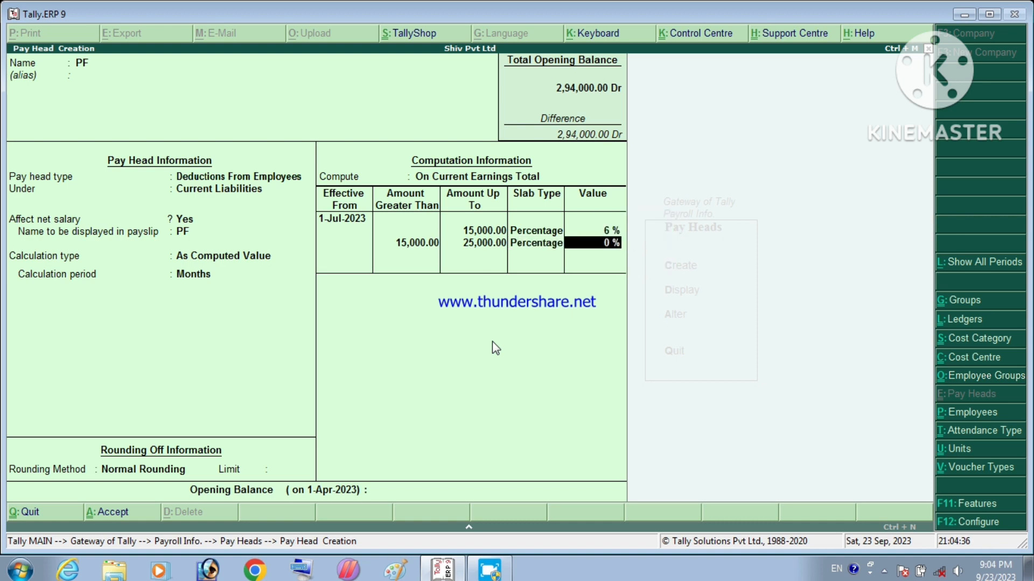
type("10")
key("Return")
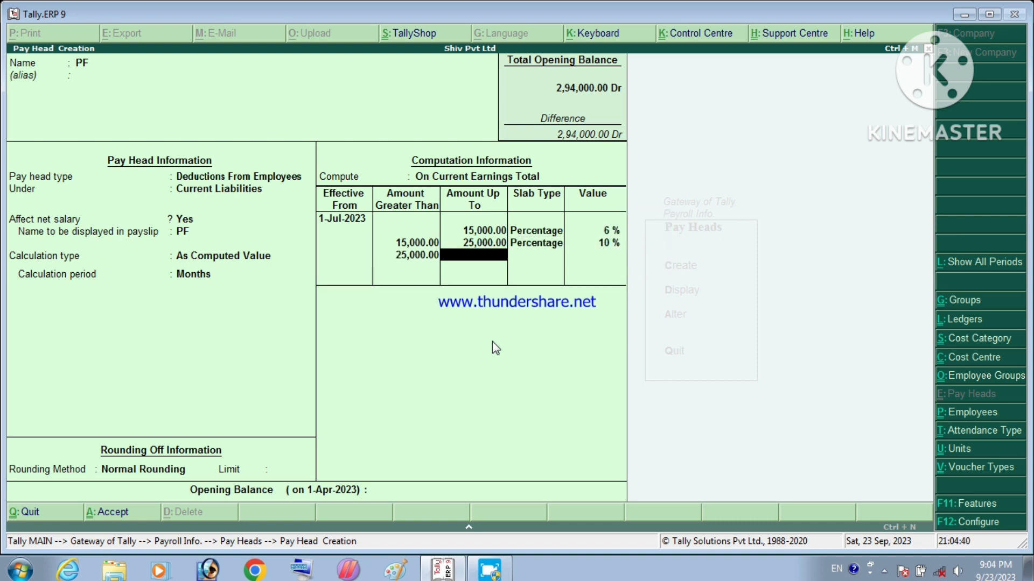
Step: Make the open-ended top PF slab a flat Value of 1,800 and close the slab table
key("Return")
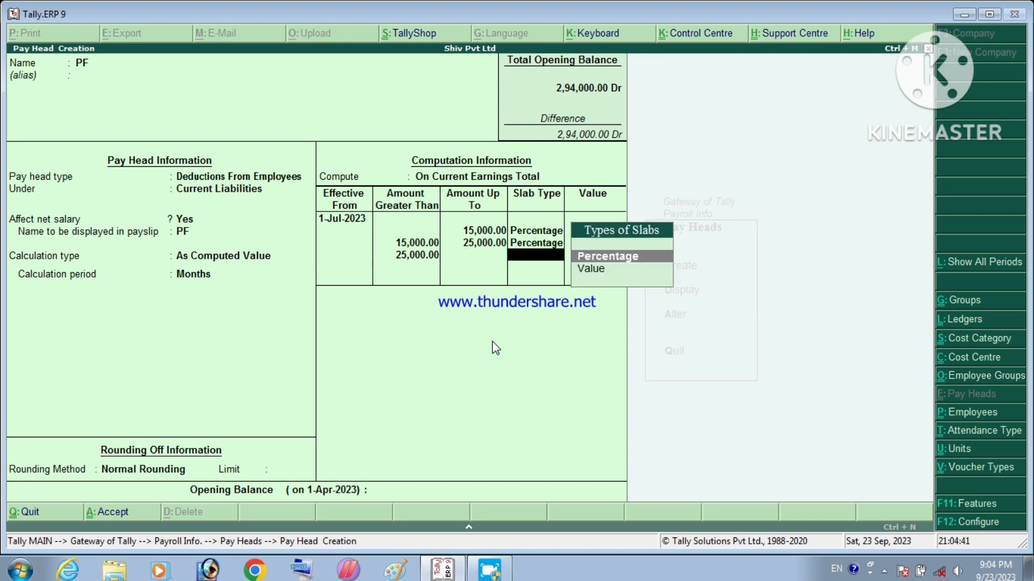
key("Down")
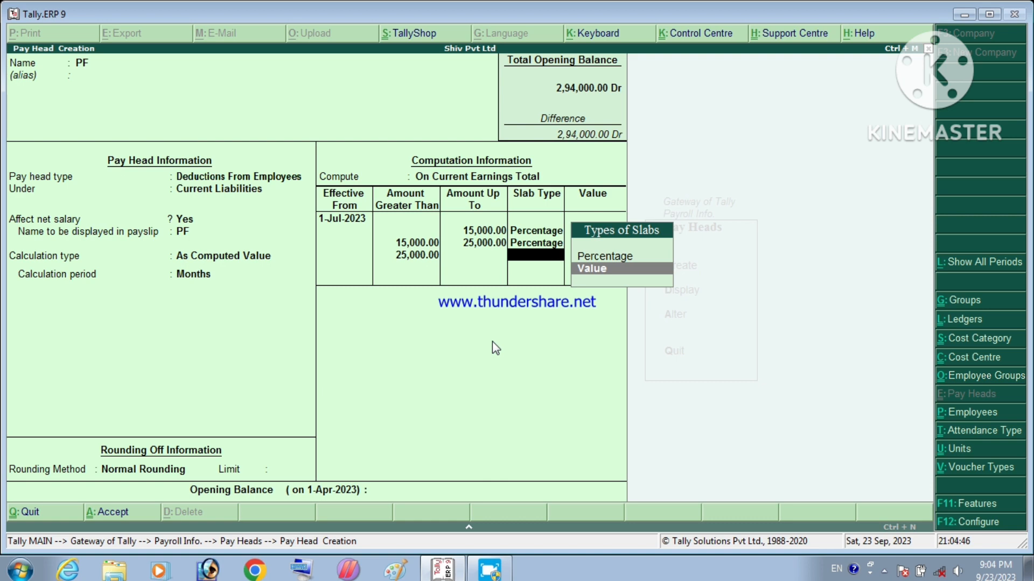
key("Return")
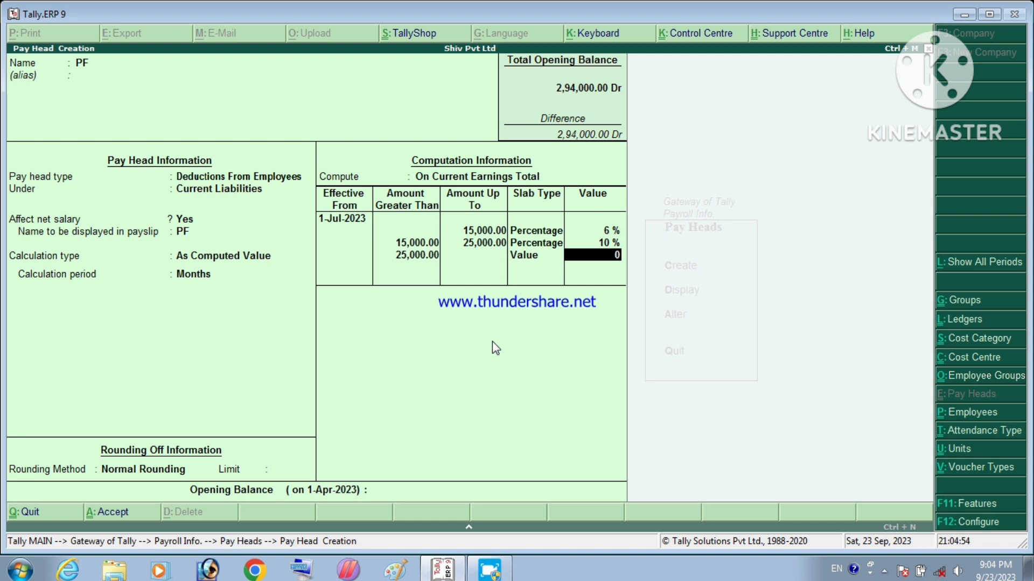
type("1800")
key("Return")
key("Return")
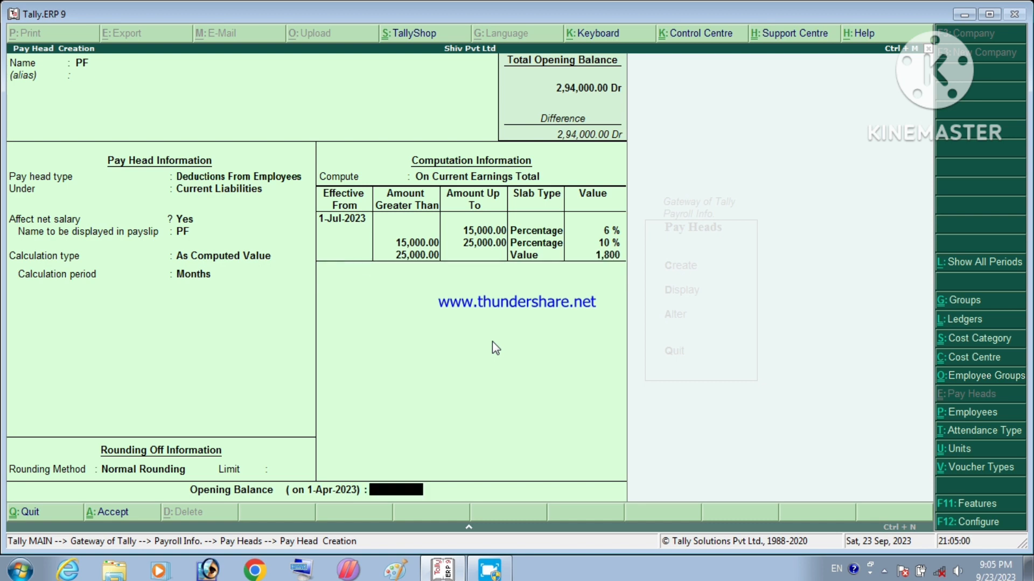
key("Return")
key("Return")
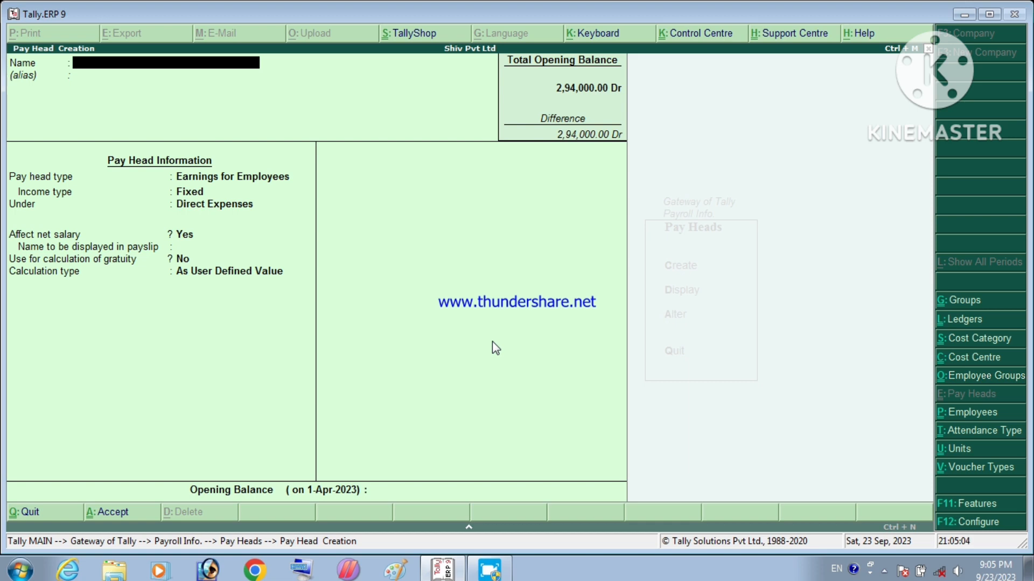
Step: Name the new pay head PT, an Employees' Statutory Deductions head under Duties & Taxes
type("PT")
key("Return")
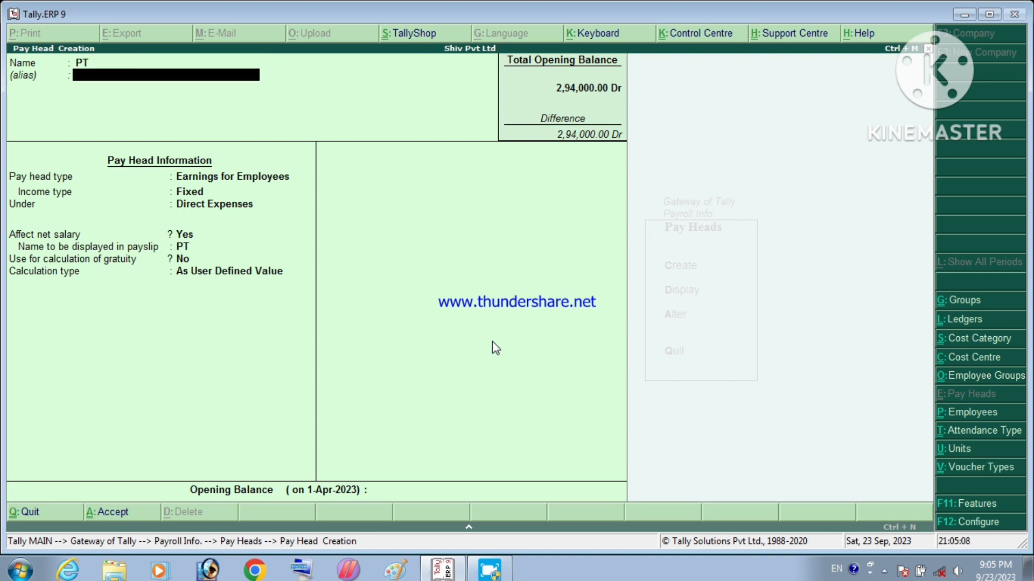
key("Return")
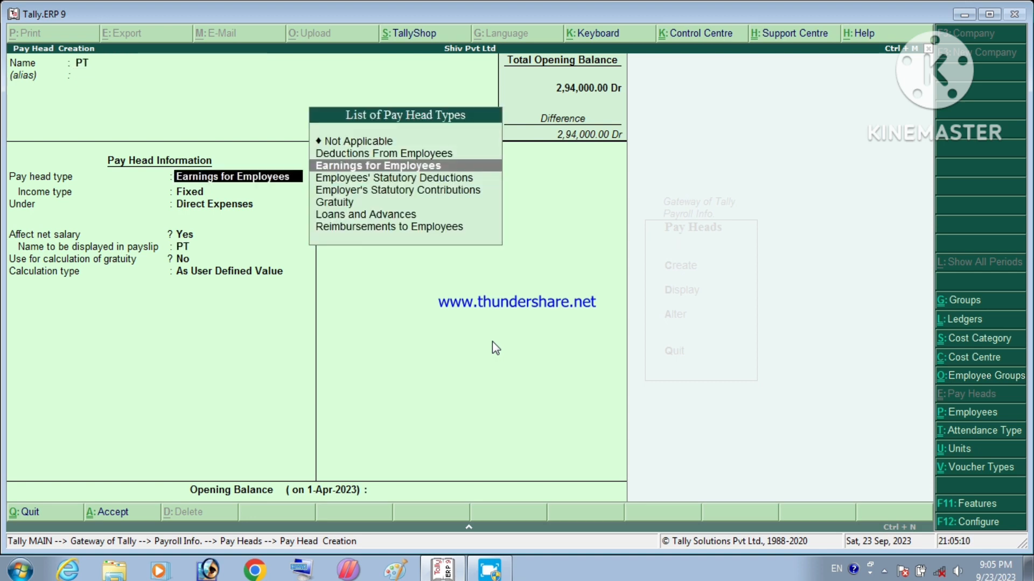
key("Down")
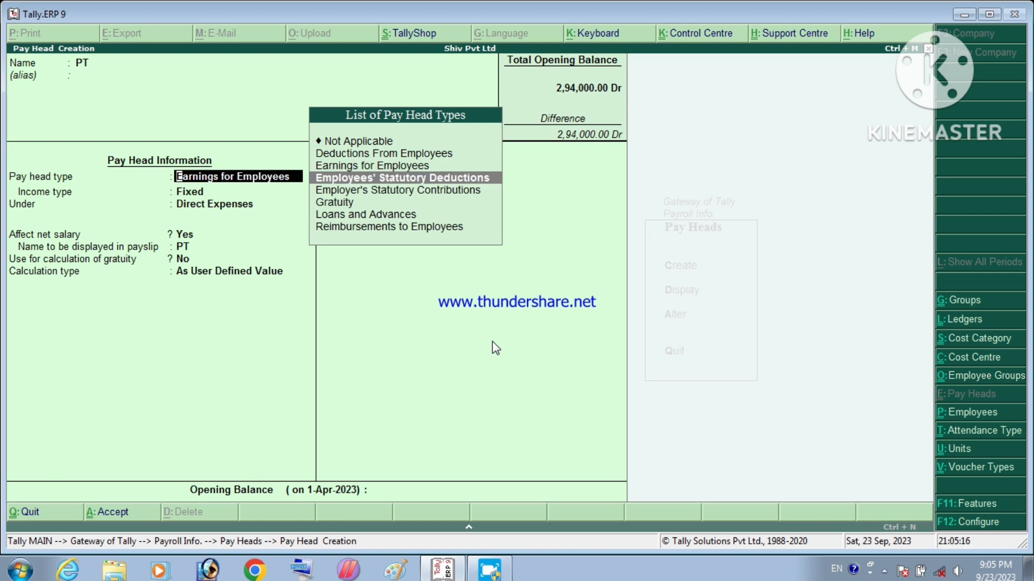
key("Return")
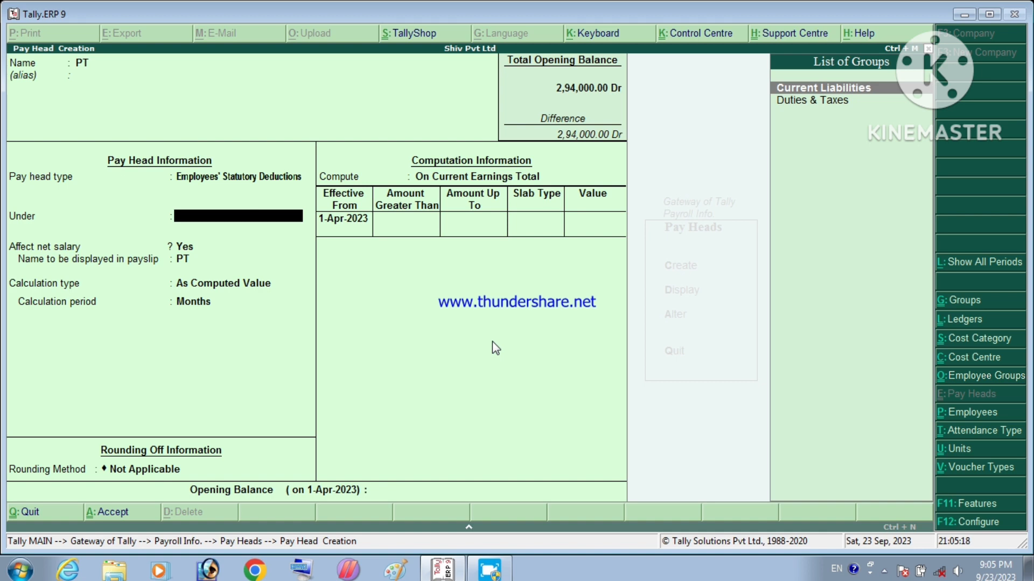
key("Down")
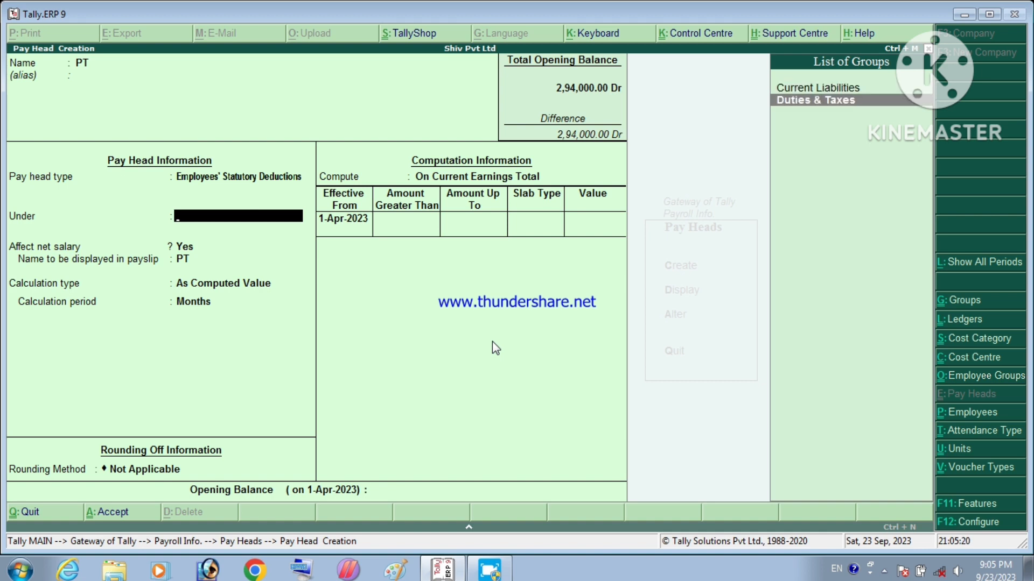
key("Return")
key("Return")
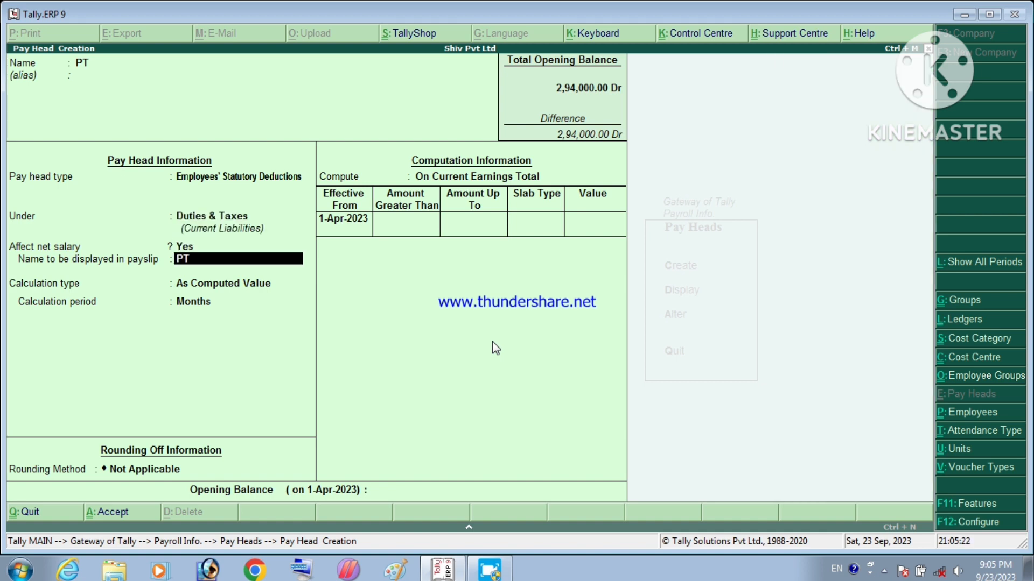
key("Return")
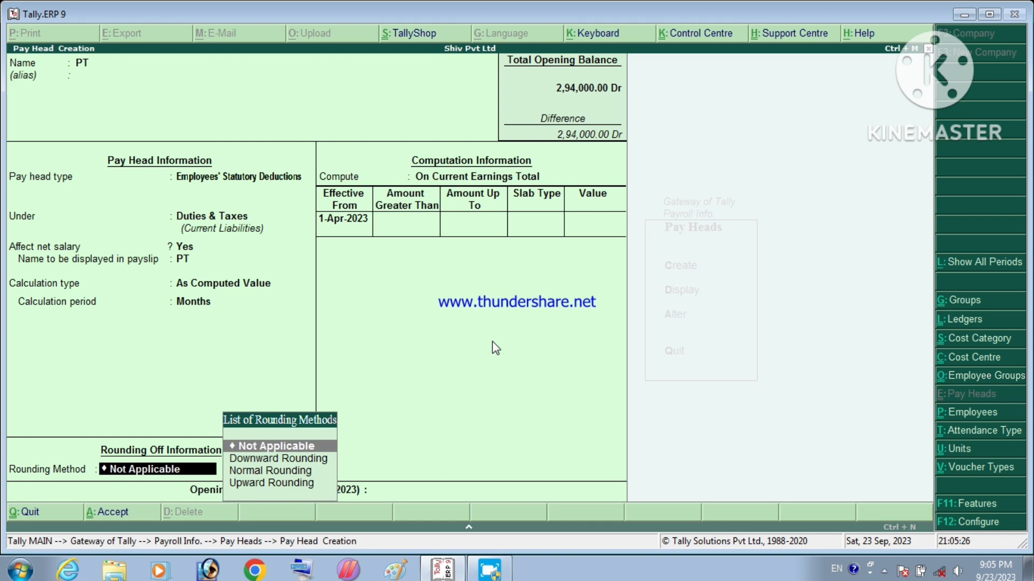
Step: Give PT Normal Rounding limit 1, computed on Current Earnings Total from 01/07/2023
key("Down")
key("Down")
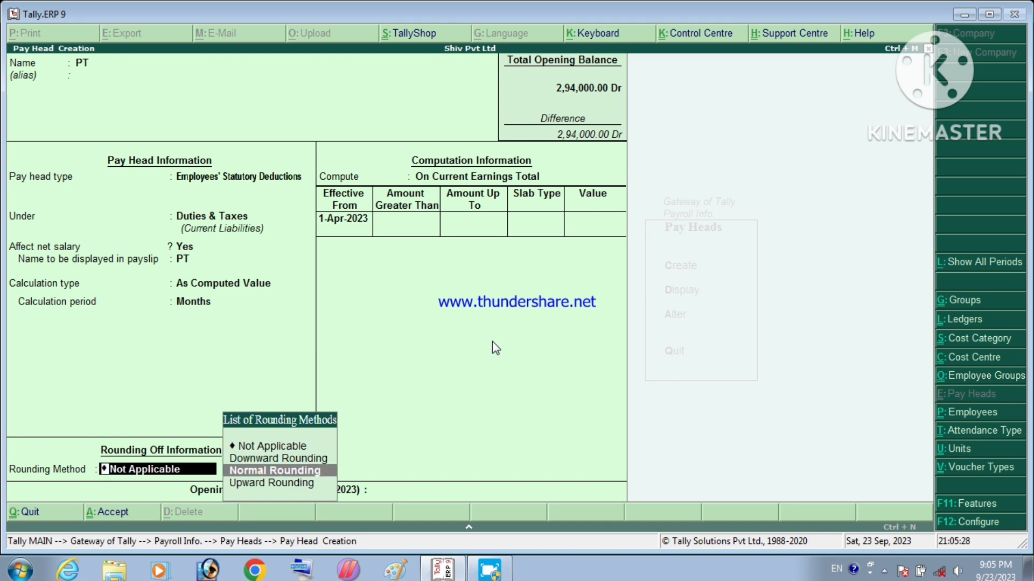
key("Return")
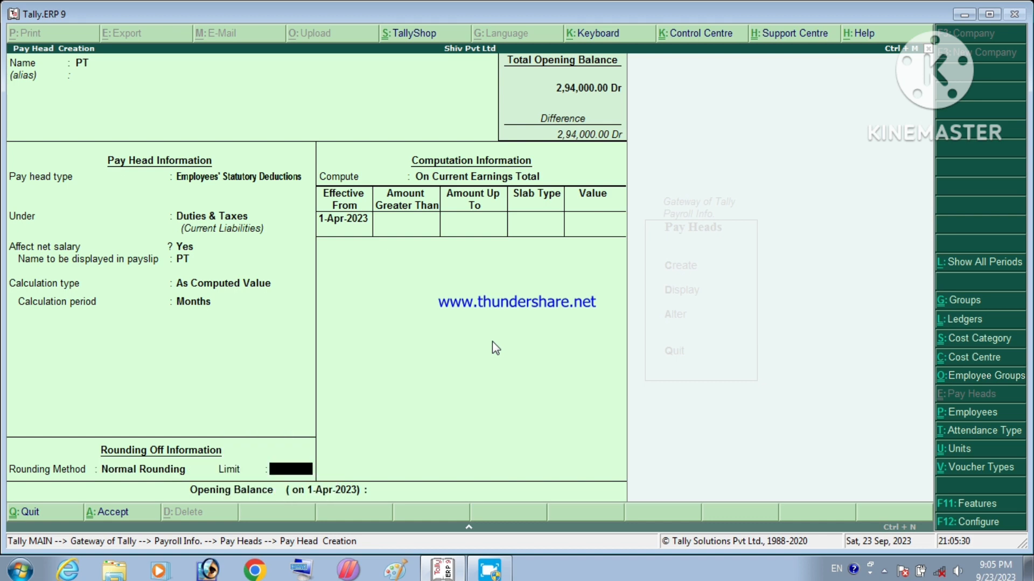
type("1")
key("Return")
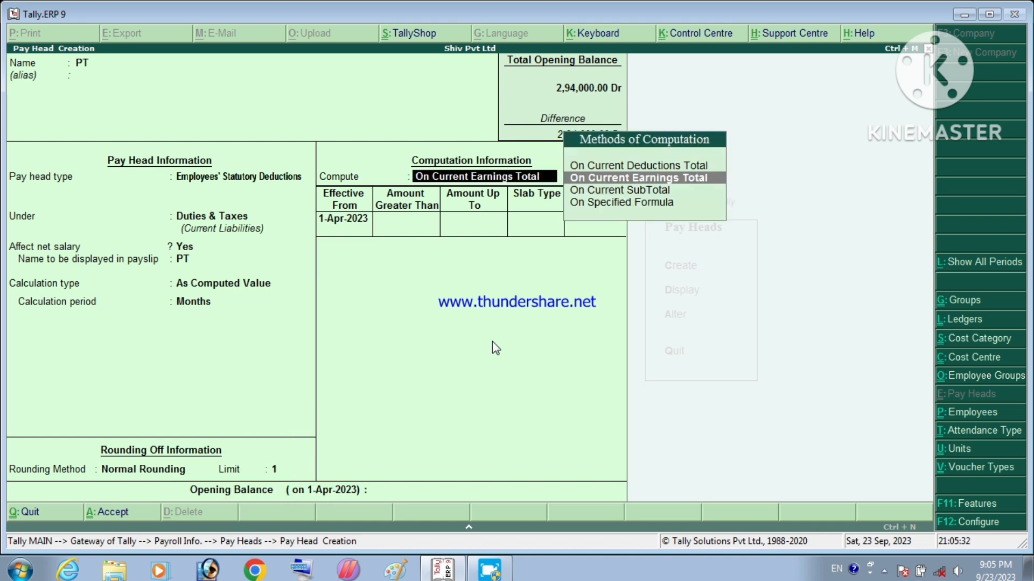
key("Return")
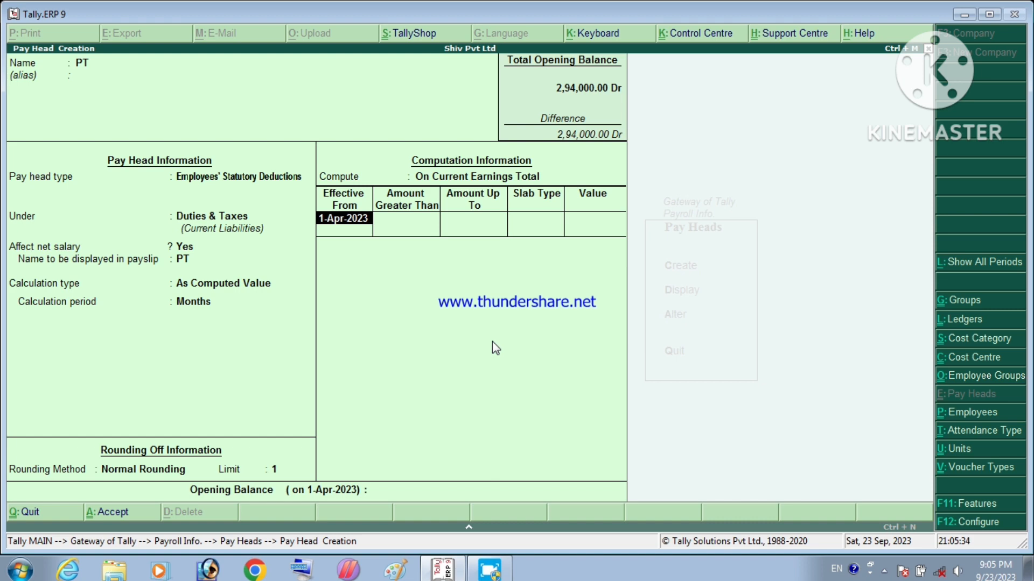
type("01/07/2023")
key("Return")
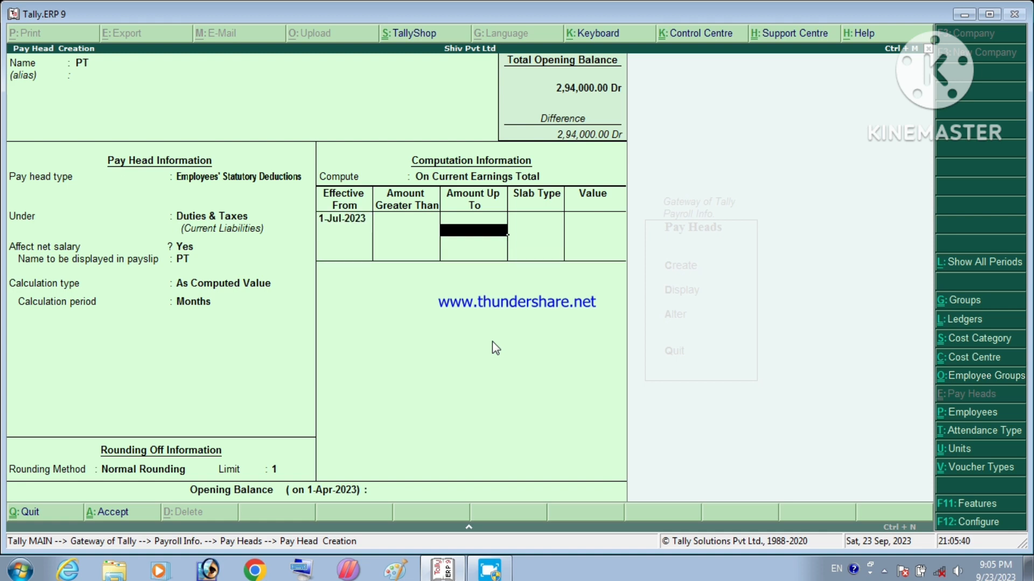
Step: Add PT percentage slabs: 3% up to 15,000 and 6% up to 25,000
type("15,000")
key("Return")
key("Return")
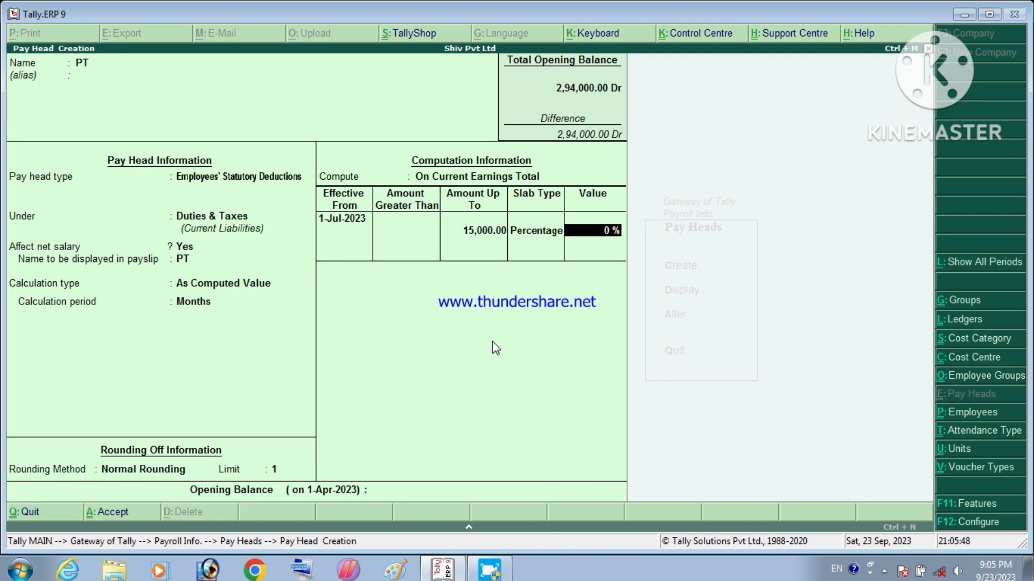
type("3")
key("Return")
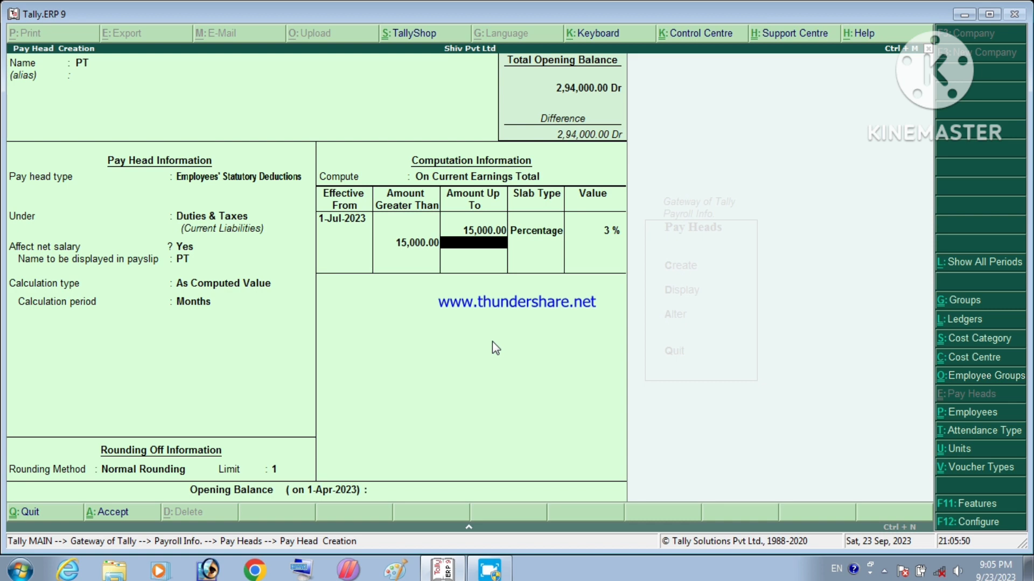
type("25000")
key("Return")
key("Return")
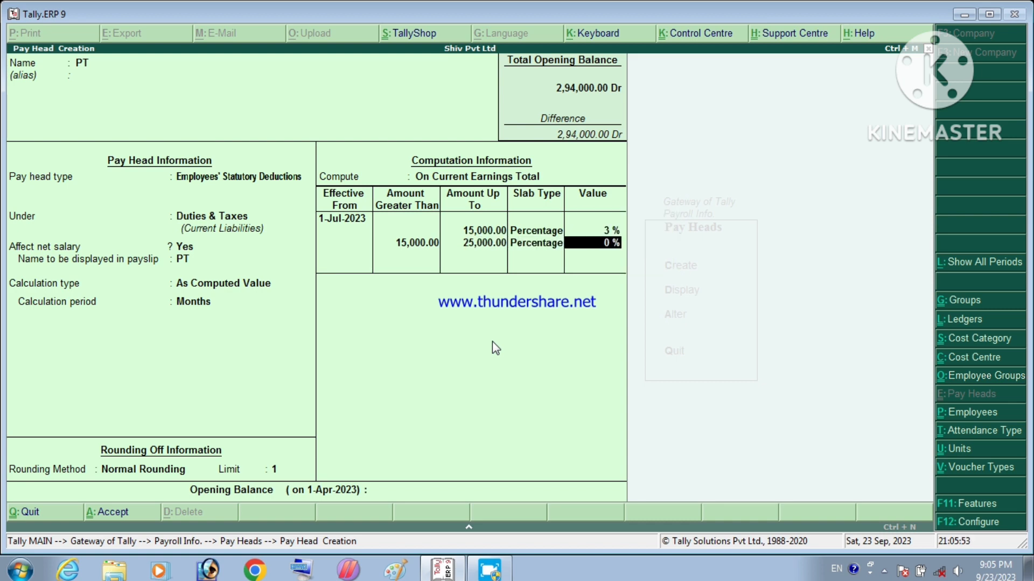
type("6")
key("Return")
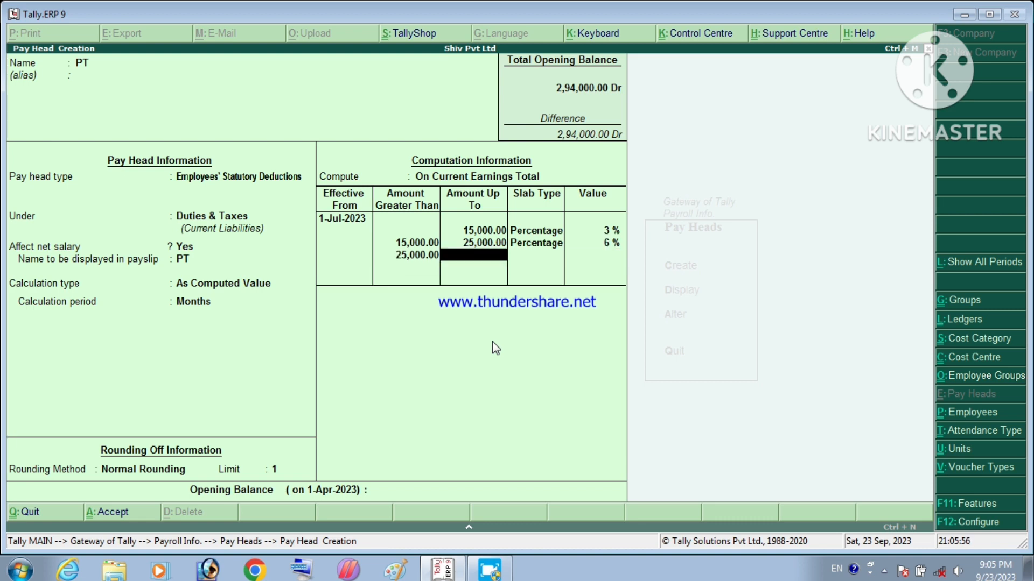
key("Return")
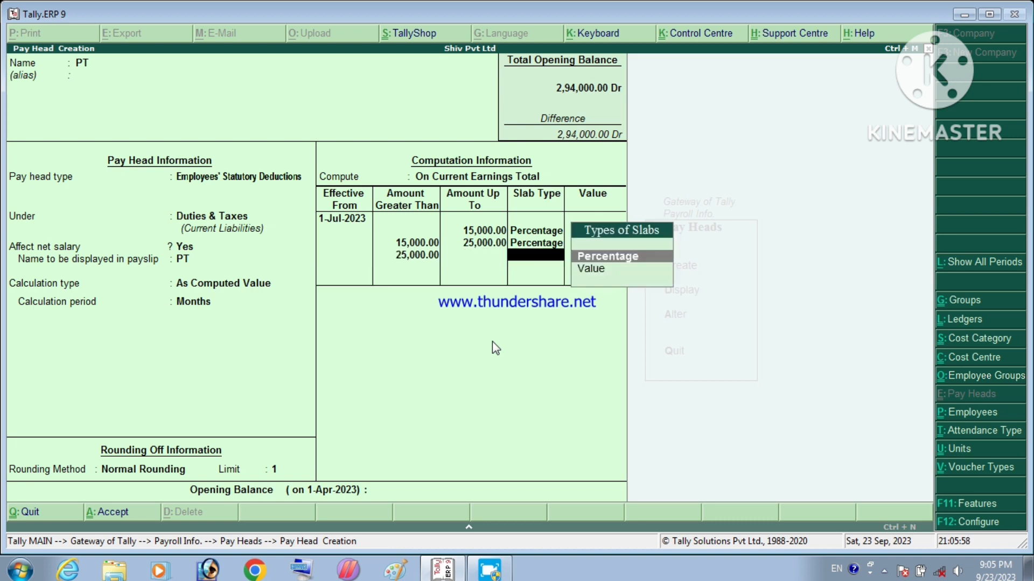
Step: Make the top PT slab a flat Value of 800 and save the pay head
key("Down")
key("Return")
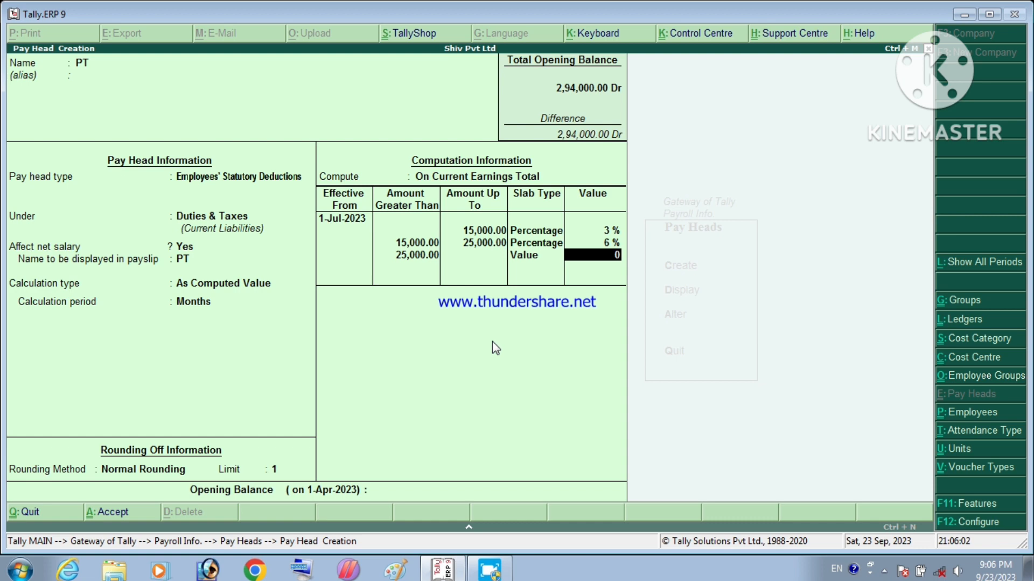
type("800")
key("Return")
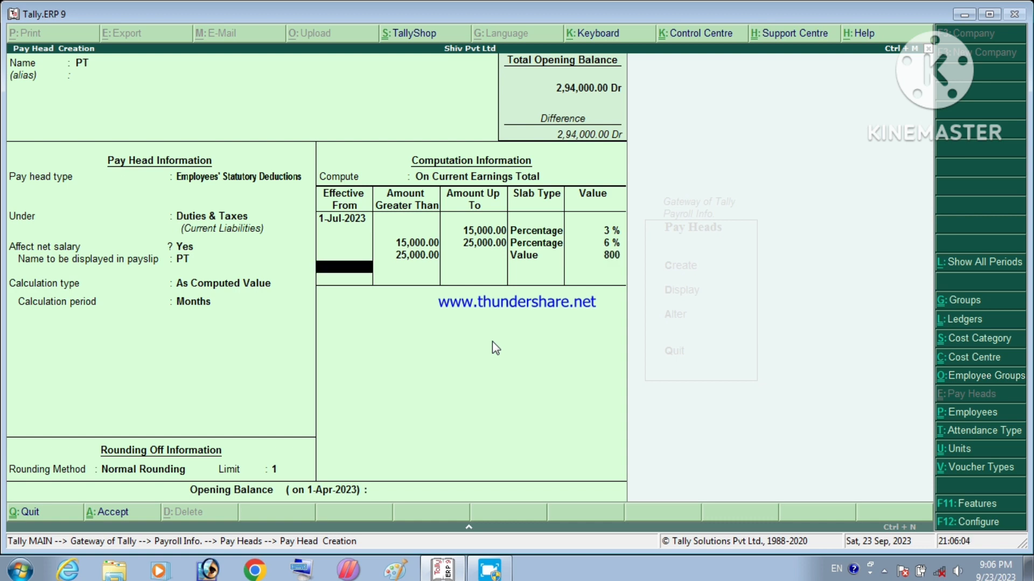
key("Return")
key("Return")
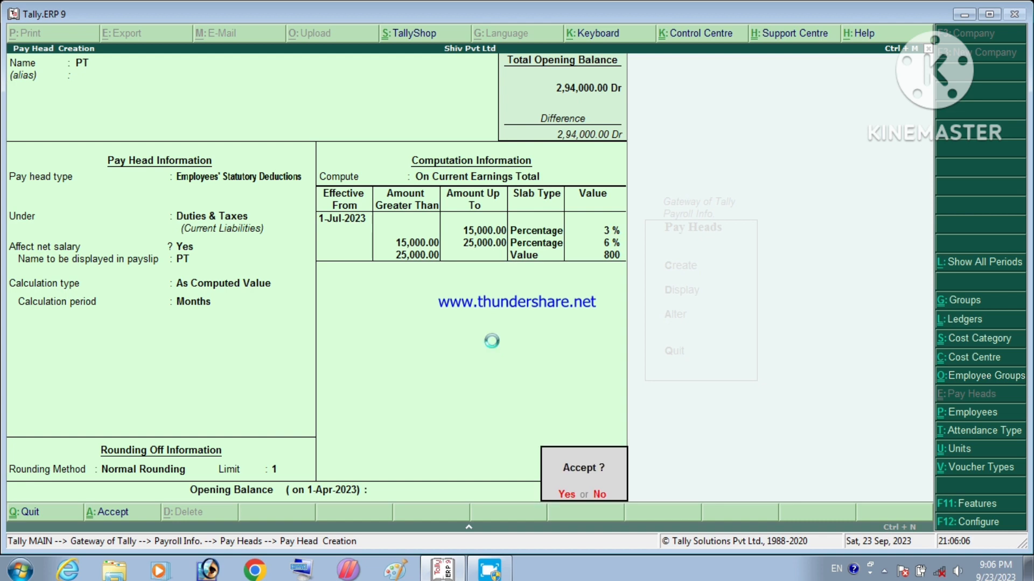
key("Return")
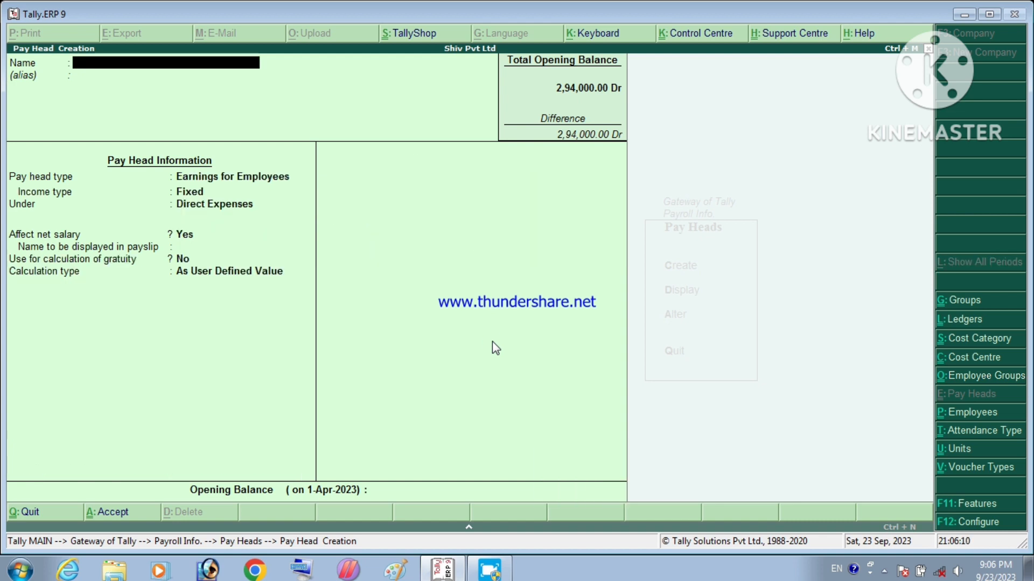
Step: Leave pay head creation and open Salary Details > Define for the Sales Officer employee
key("Escape")
key("Escape")
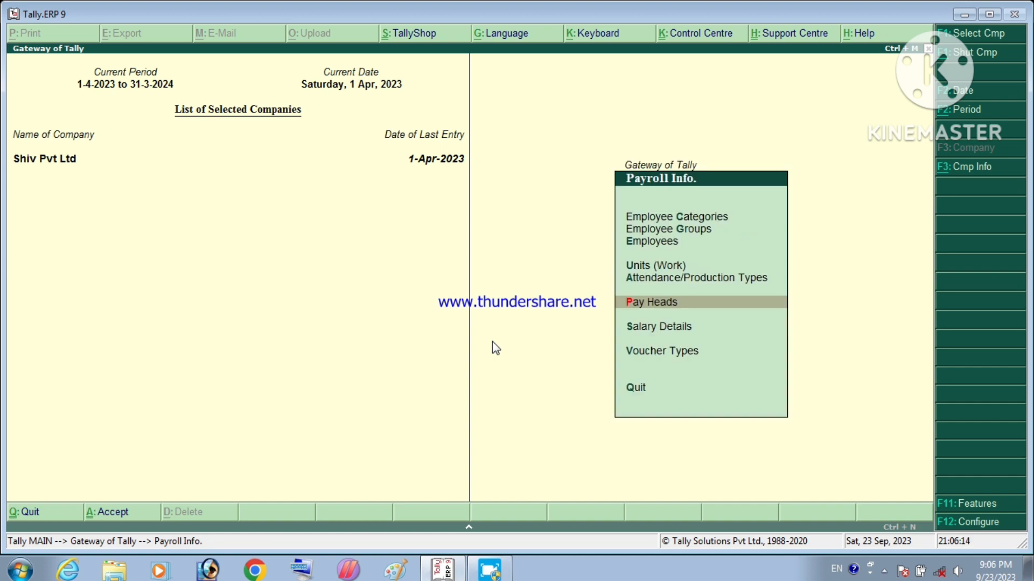
key("Down")
key("Return")
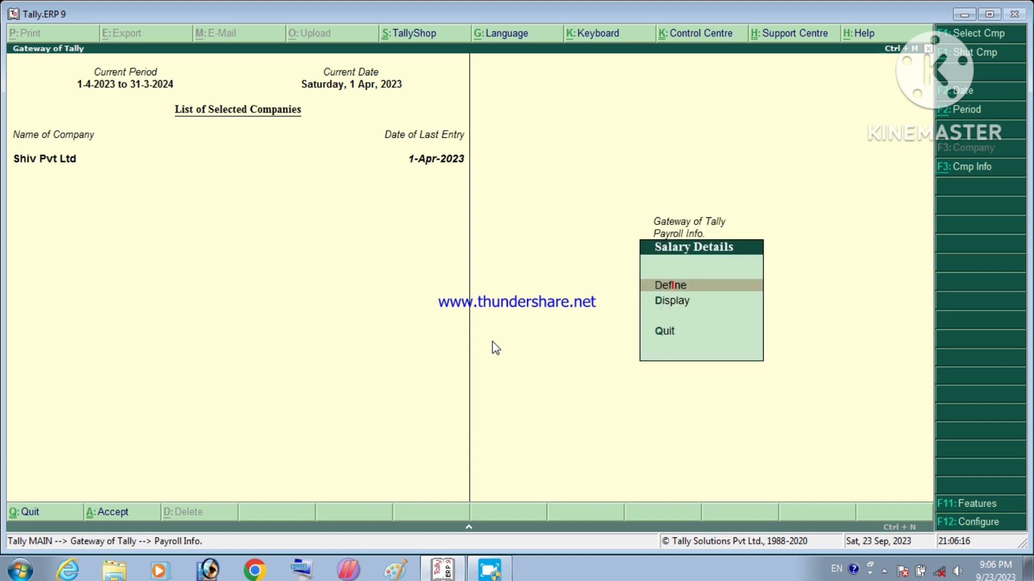
key("Return")
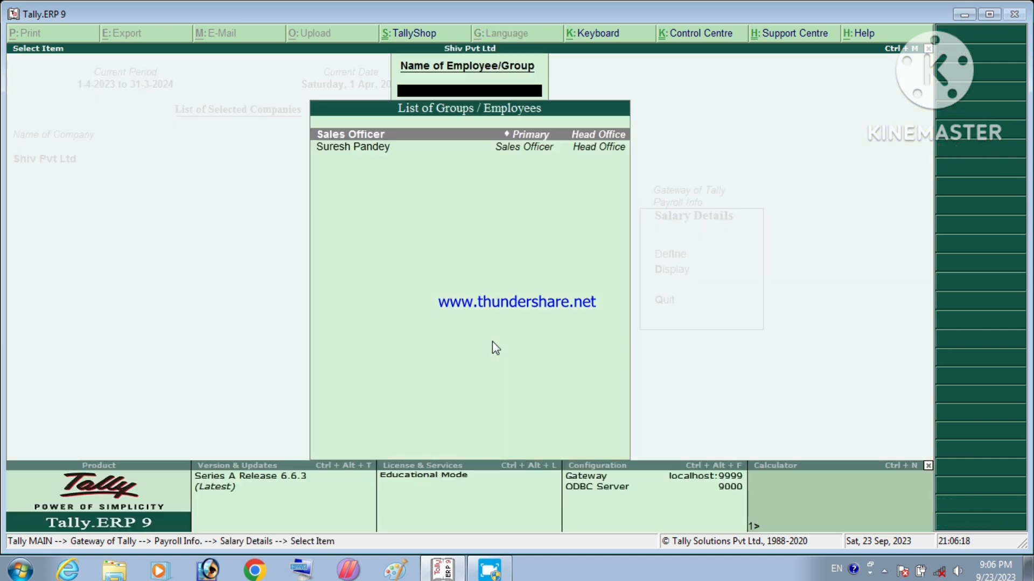
key("Down")
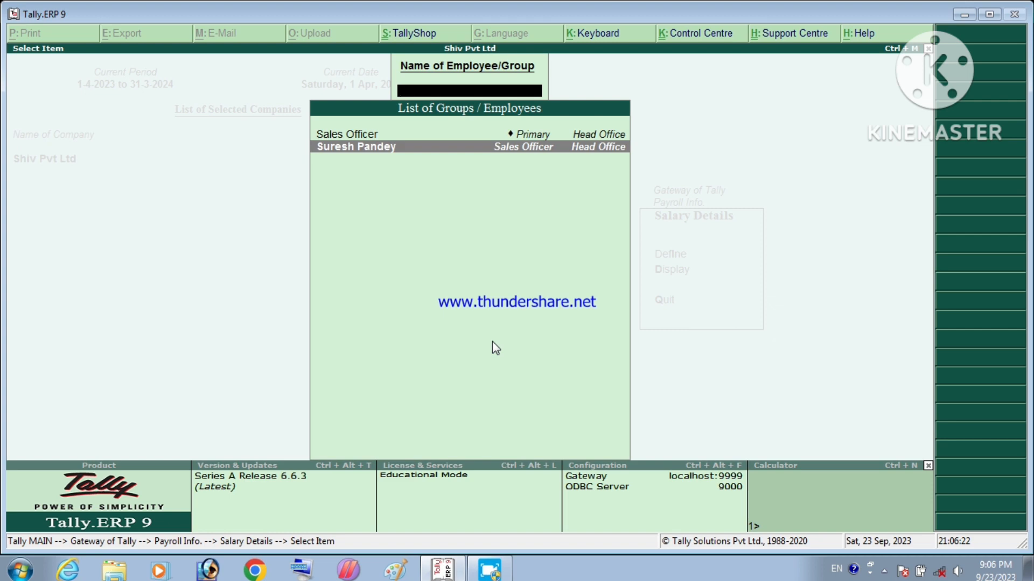
key("Return")
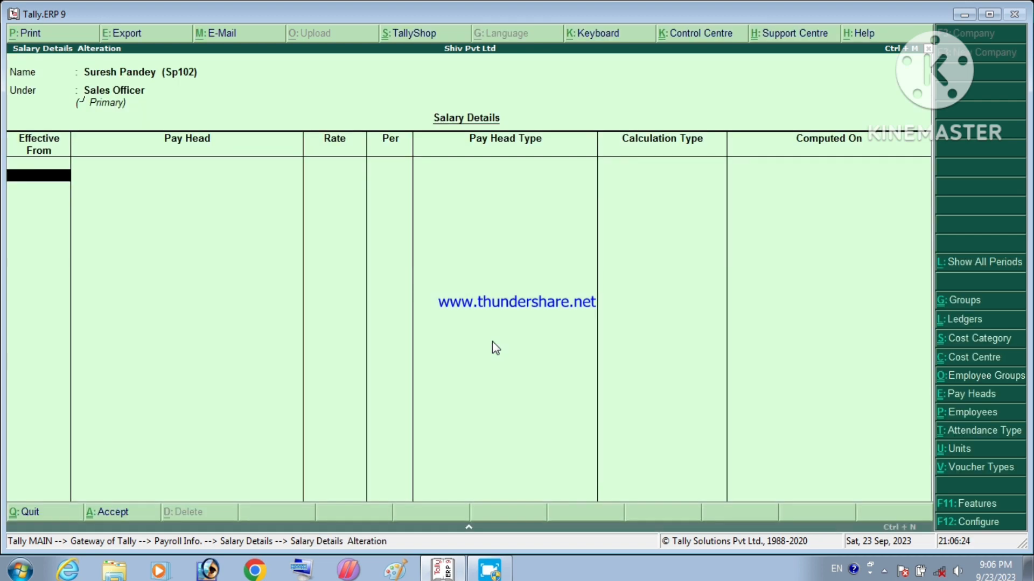
Step: Make salary details effective 1-Jul-2023 with BASIC SALARY at 50,000 per month
type("01/01")
key("BackSpace")
type("7/2023")
key("Return")
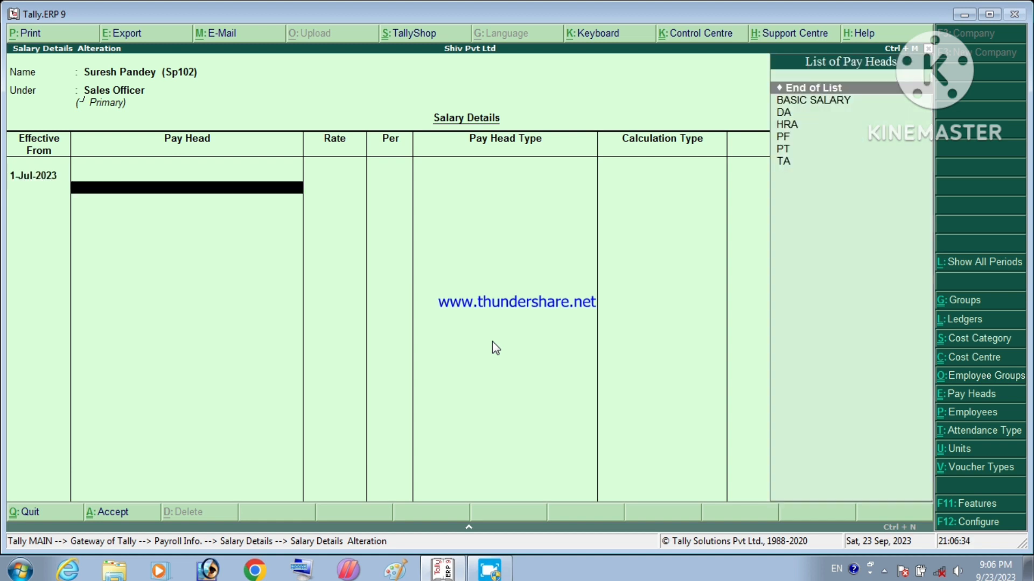
key("Down")
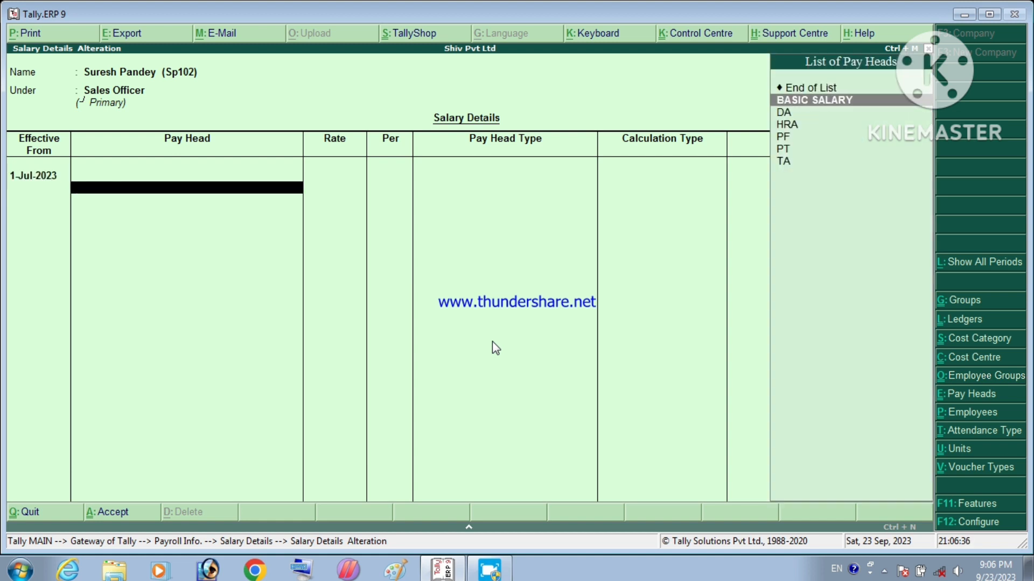
key("Return")
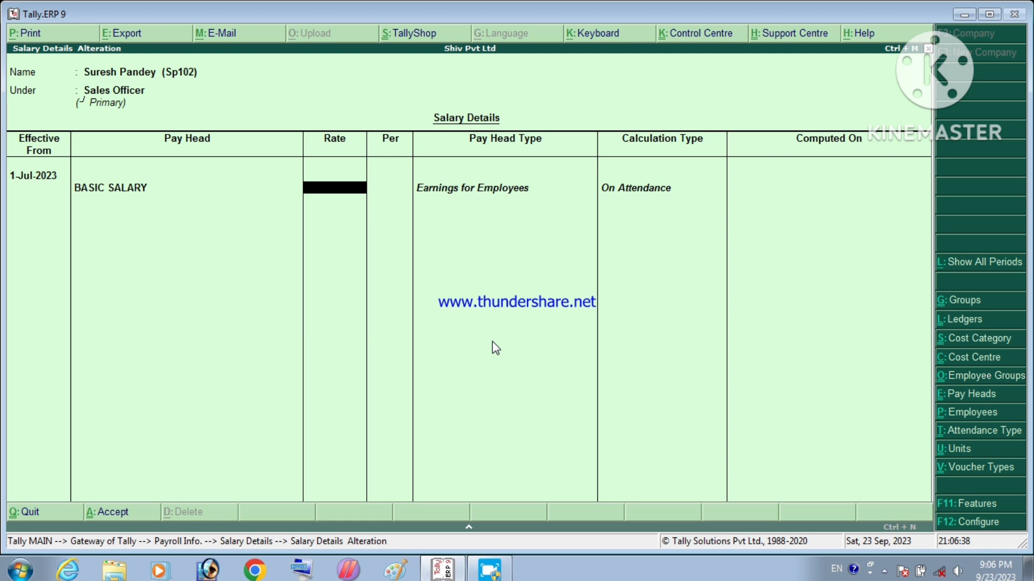
type("50000")
key("Return")
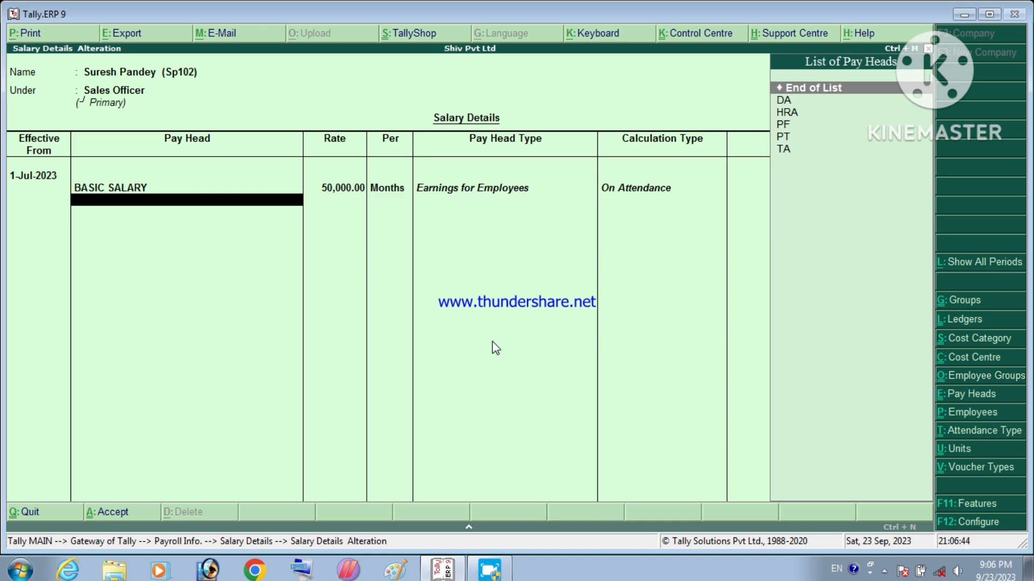
Step: Add DA to the salary details at 250 per day
key("Down")
key("Return")
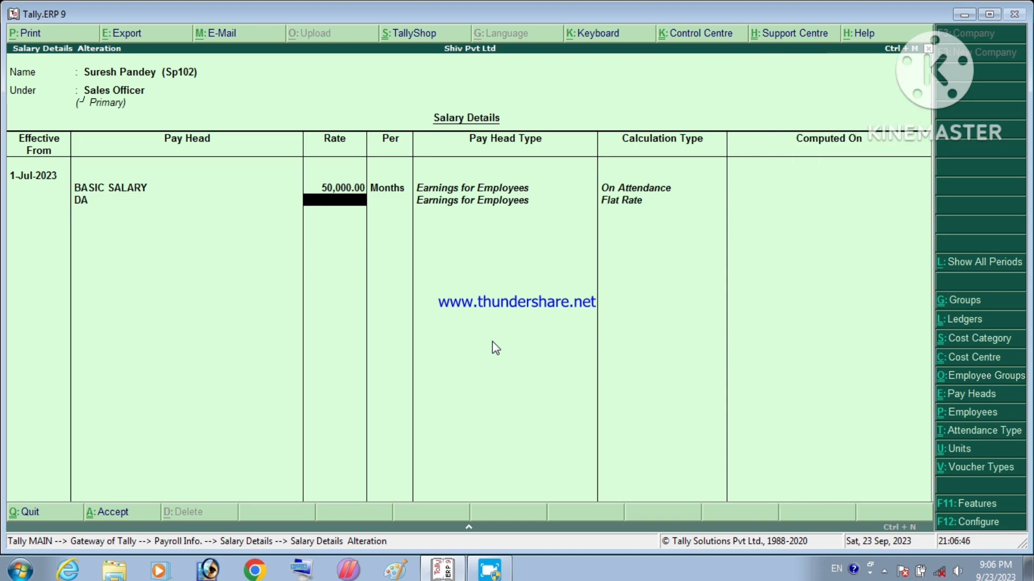
type("150")
key("BackSpace")
key("BackSpace")
key("BackSpace")
type("250")
key("Return")
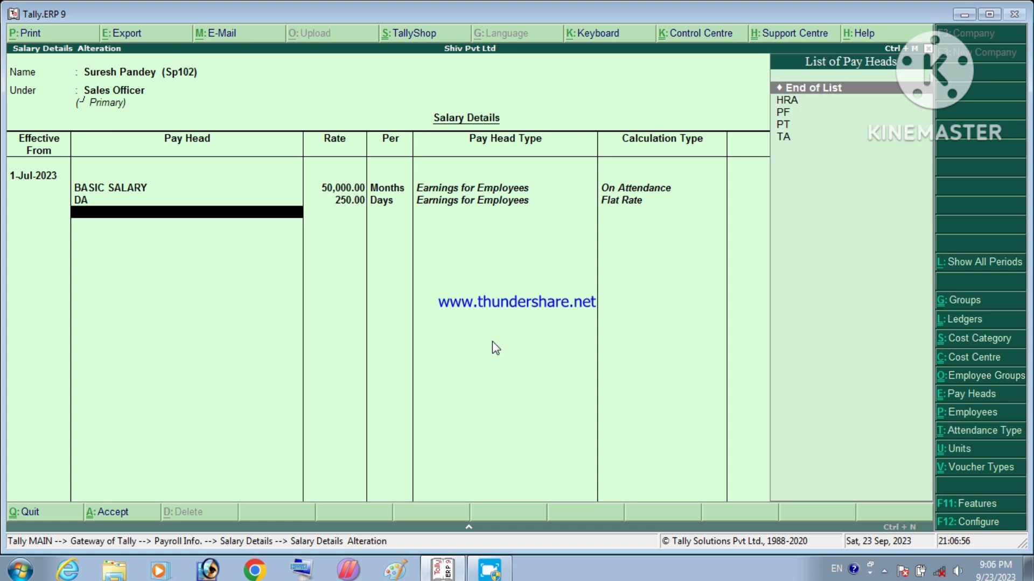
Step: Add TA at 300 per day and HRA at 4,500 per month
key("Down")
key("Down")
key("Down")
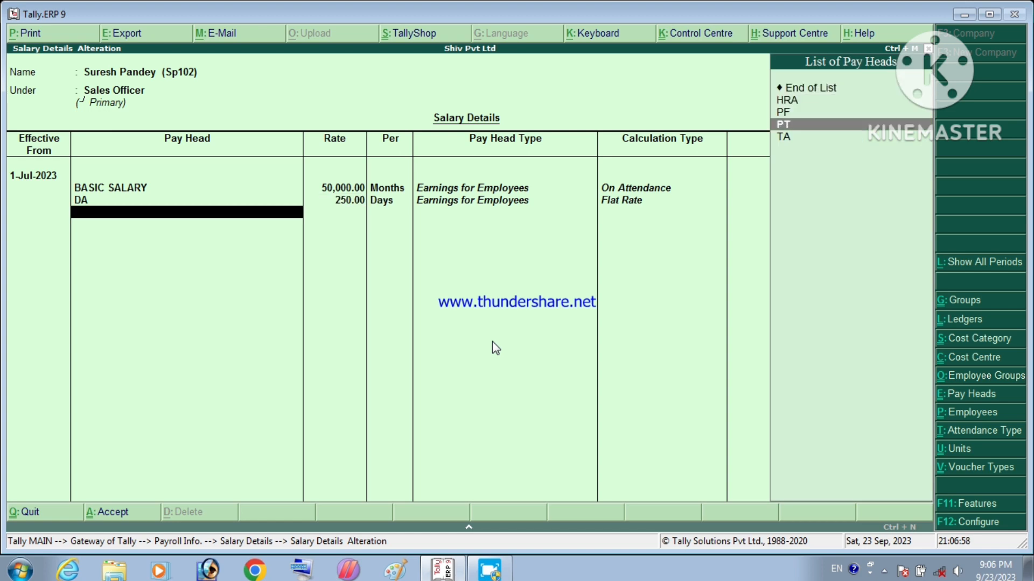
key("Down")
key("Return")
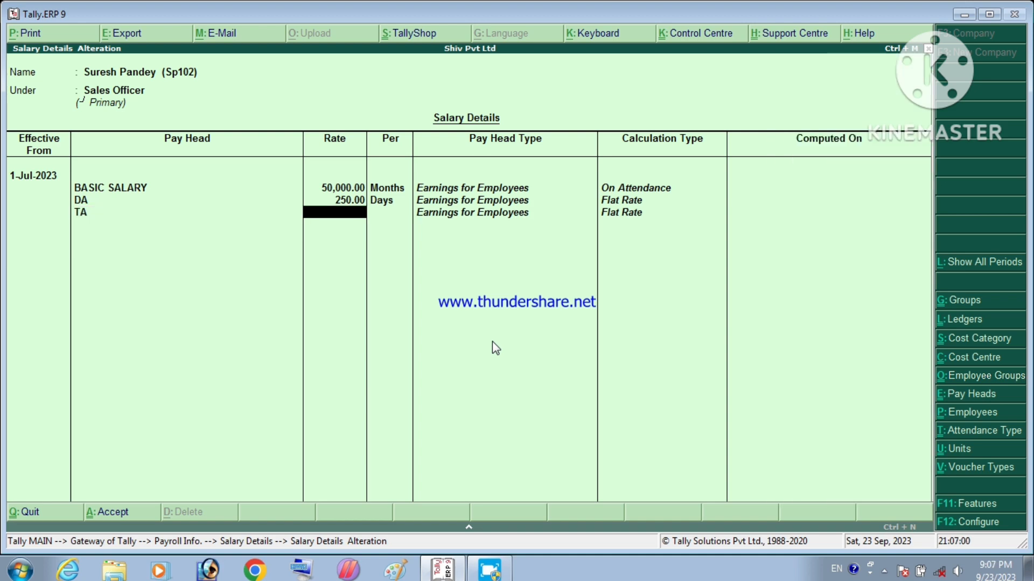
type("300")
key("Return")
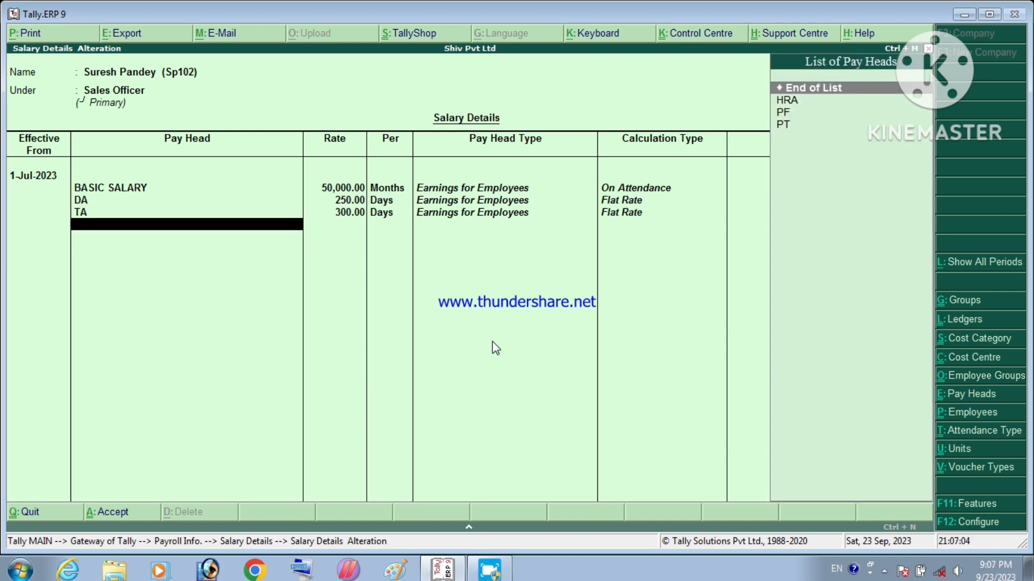
key("Down")
key("Return")
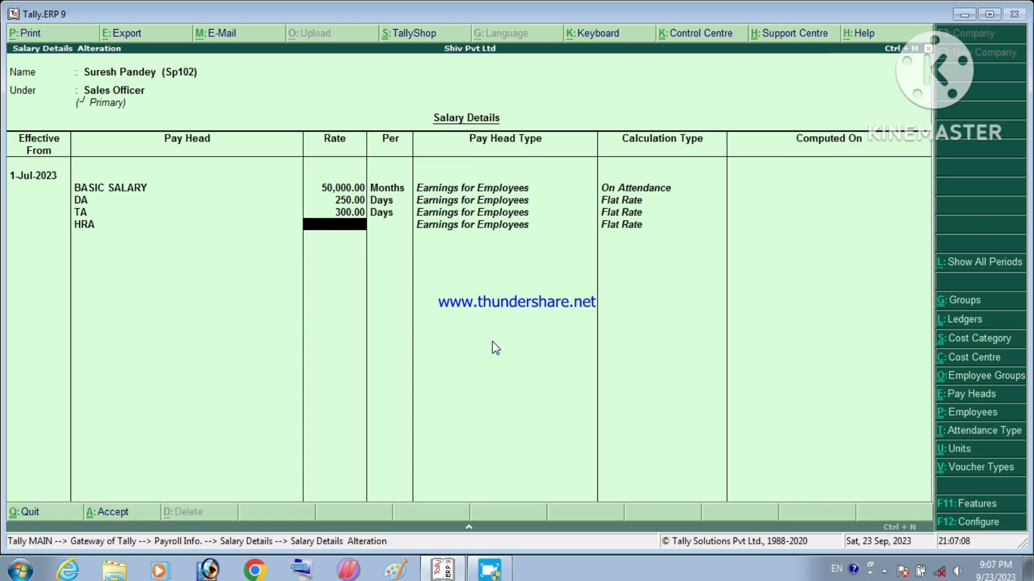
type("4")
type("0")
key("Return")
key("Return")
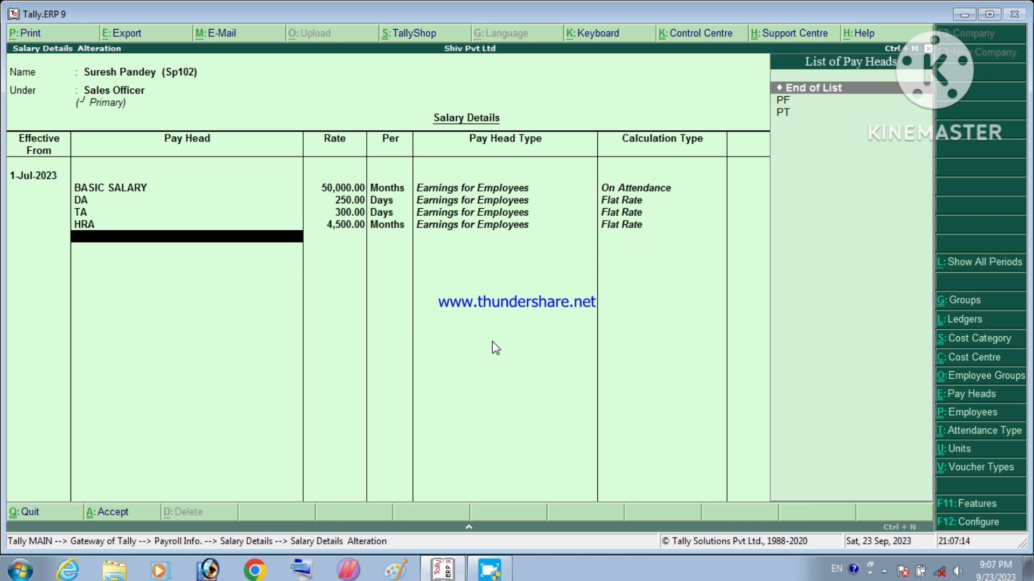
Step: Add the PF and PT deduction pay heads and finish the pay head list
key("Down")
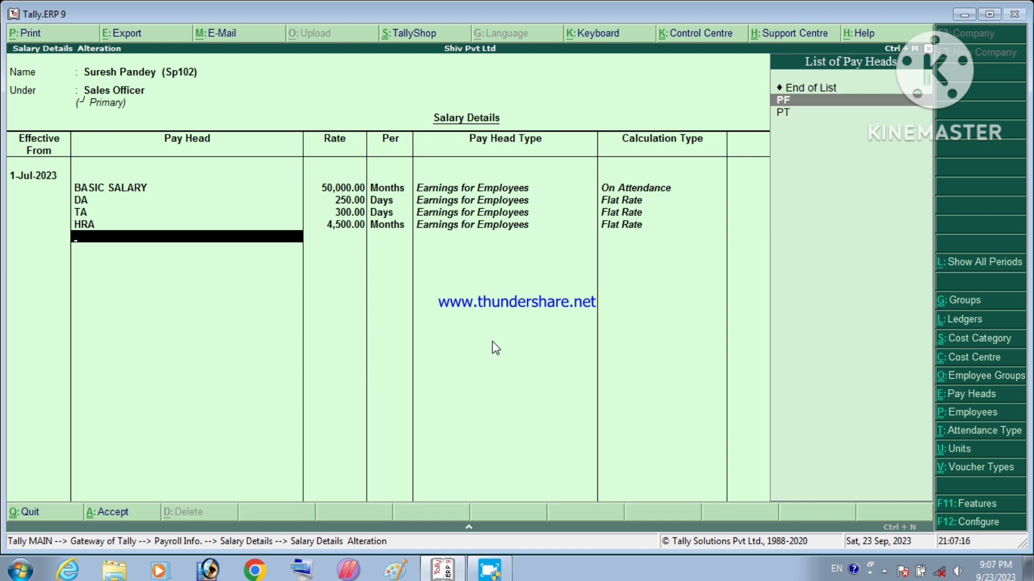
key("Return")
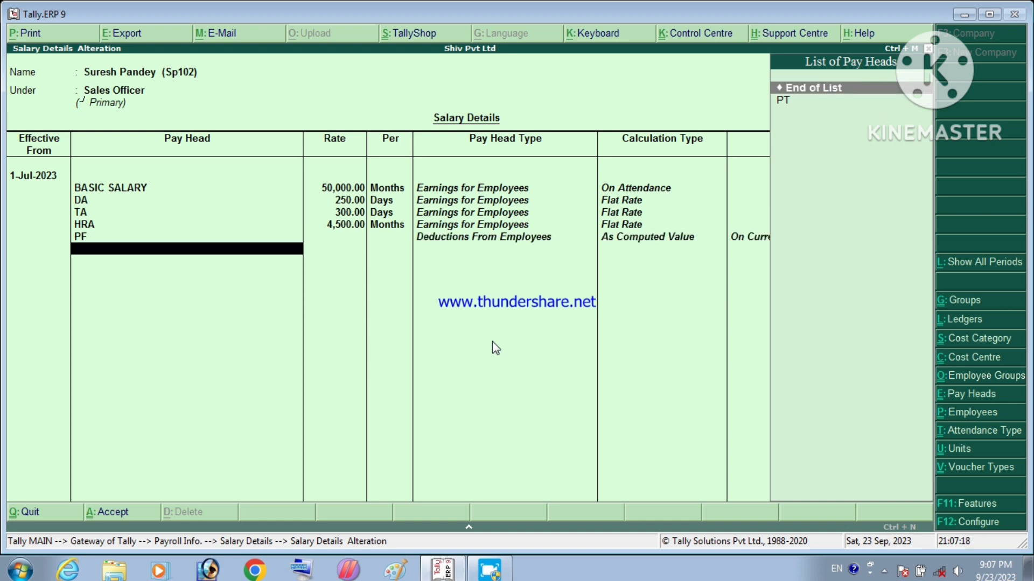
key("Down")
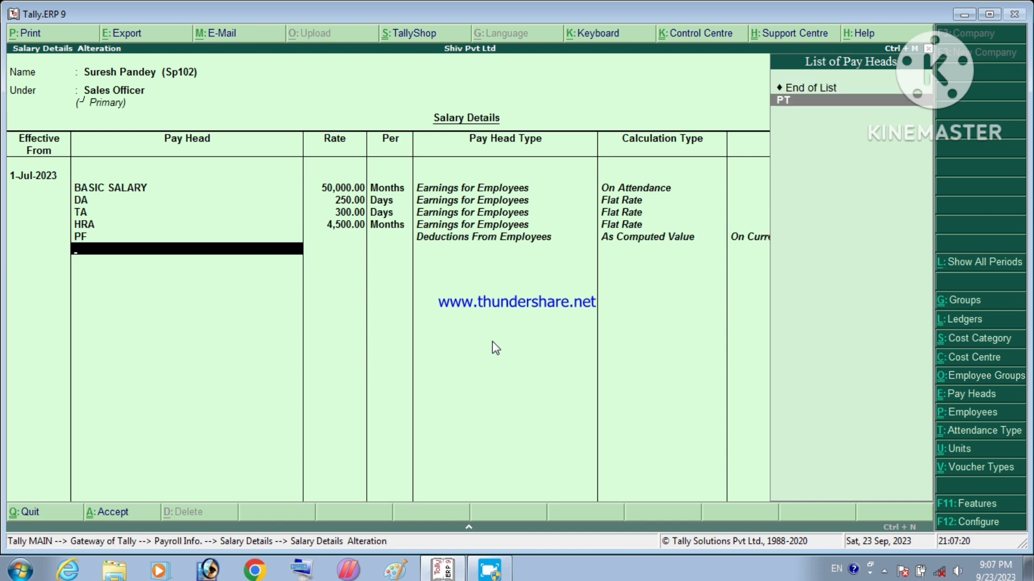
key("Return")
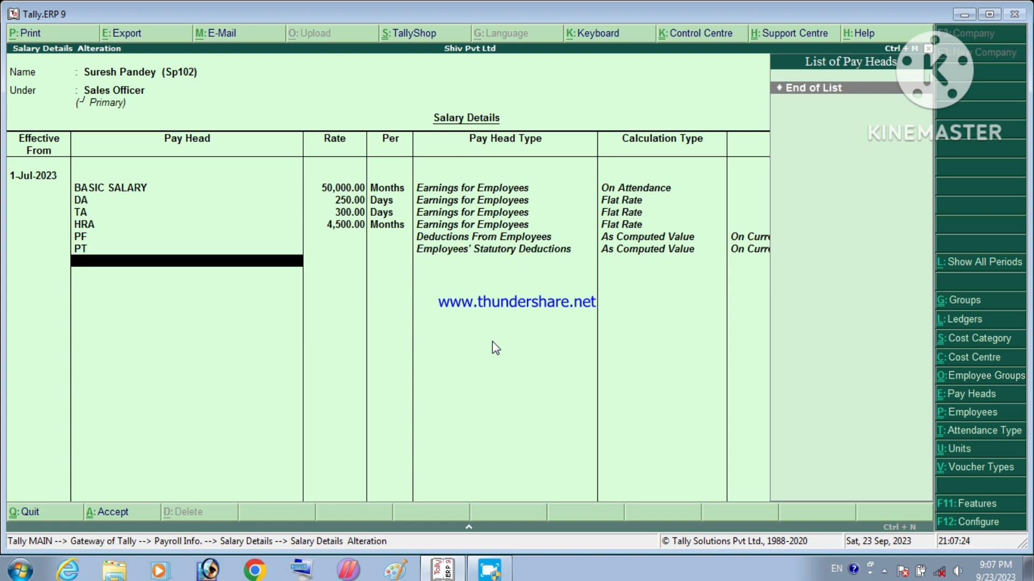
key("Return")
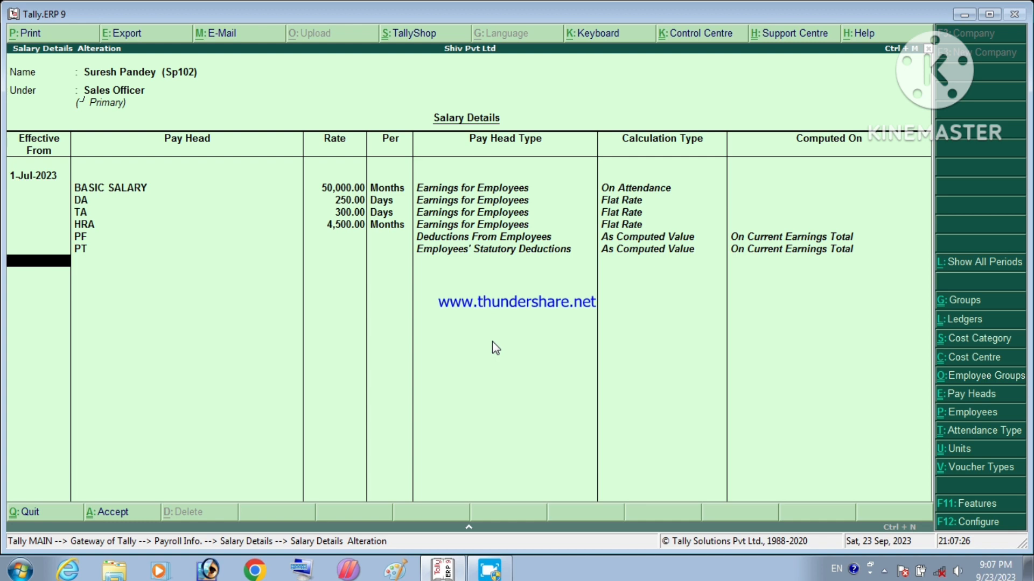
key("Return")
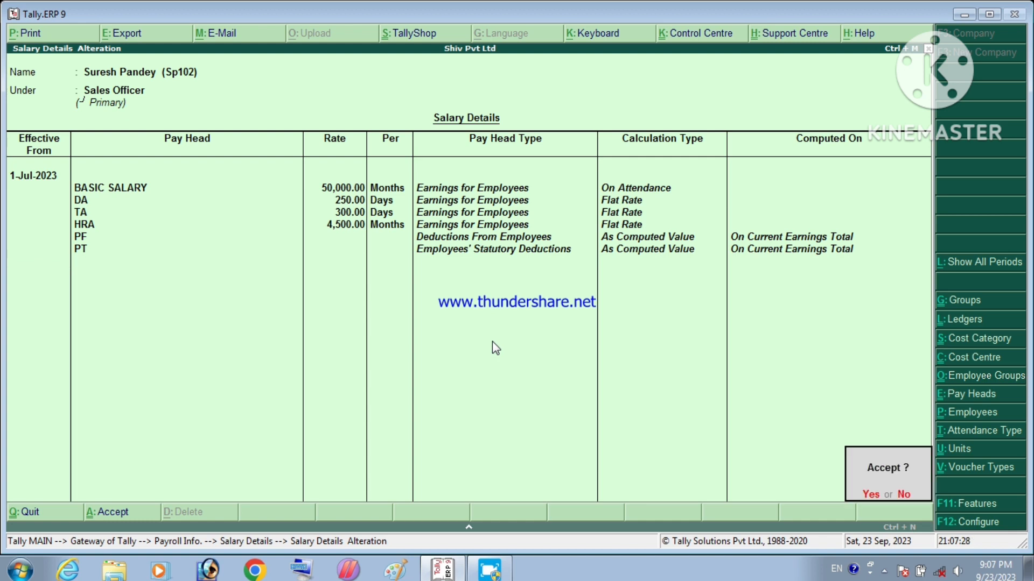
Step: Accept the employee's salary details and go back to Gateway of Tally
key("Return")
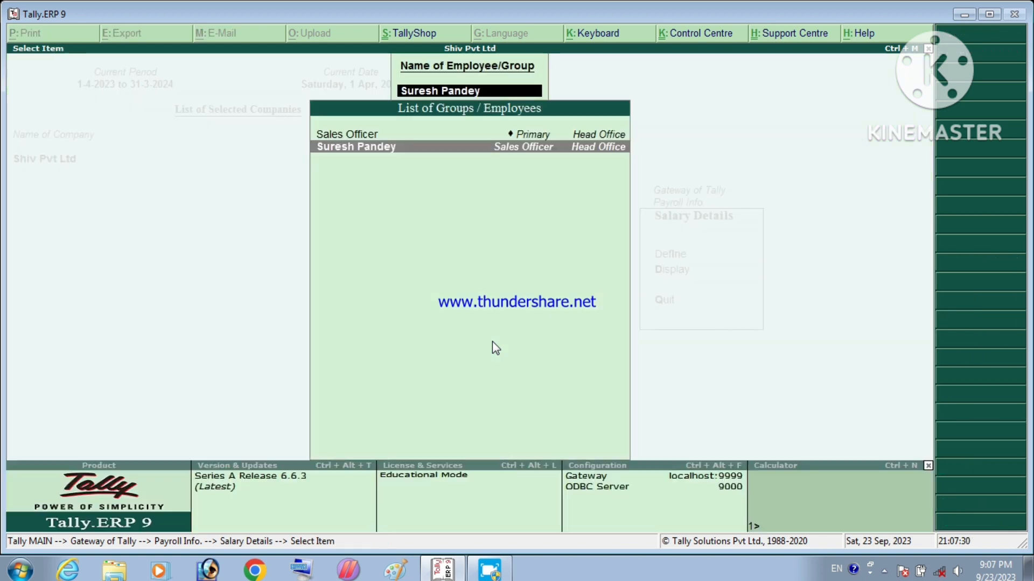
key("Escape")
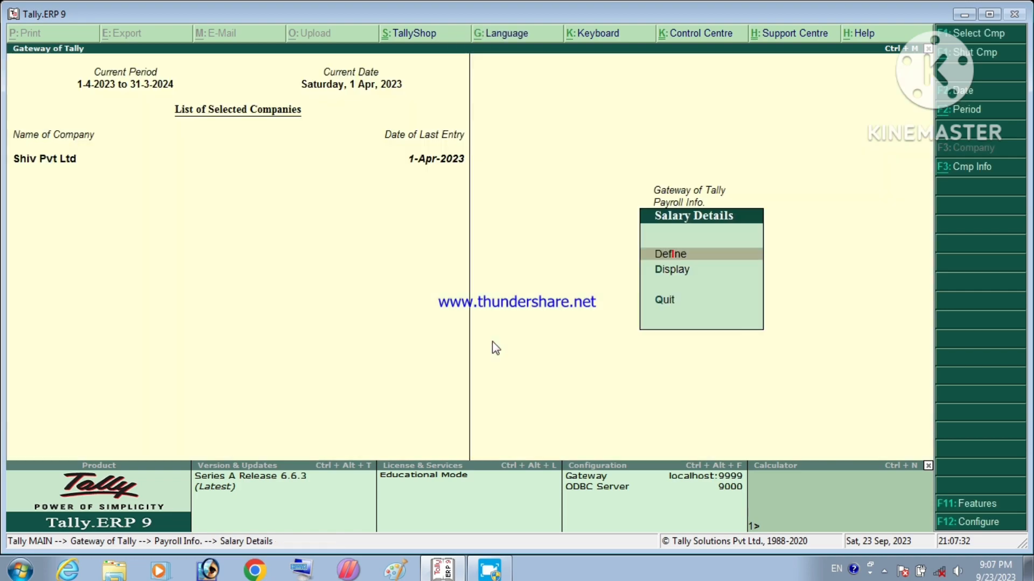
key("Escape")
key("Escape")
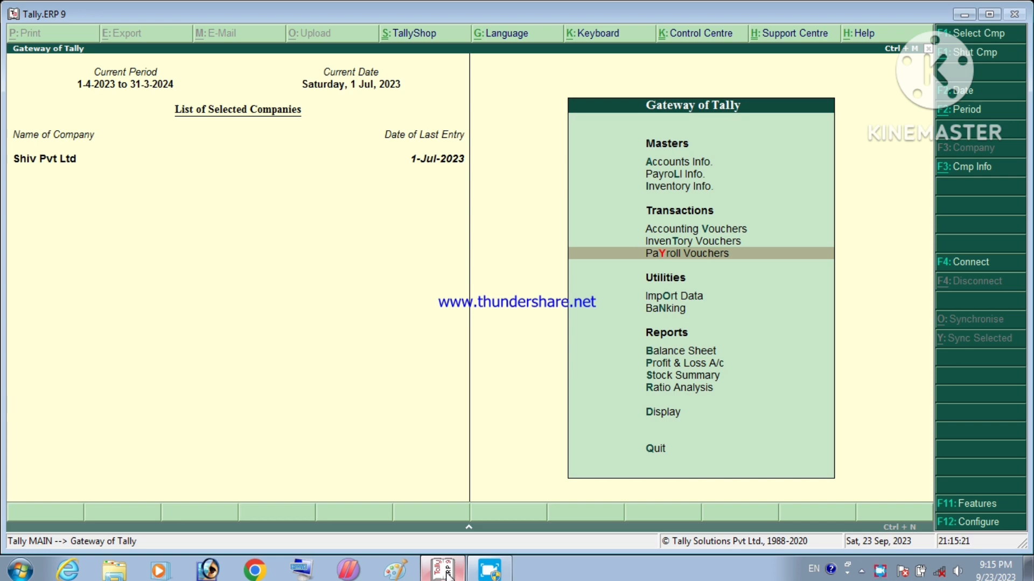
Step: Open Payroll Vouchers, switch the voucher type to Attendance, and bring up the date change
key("Return")
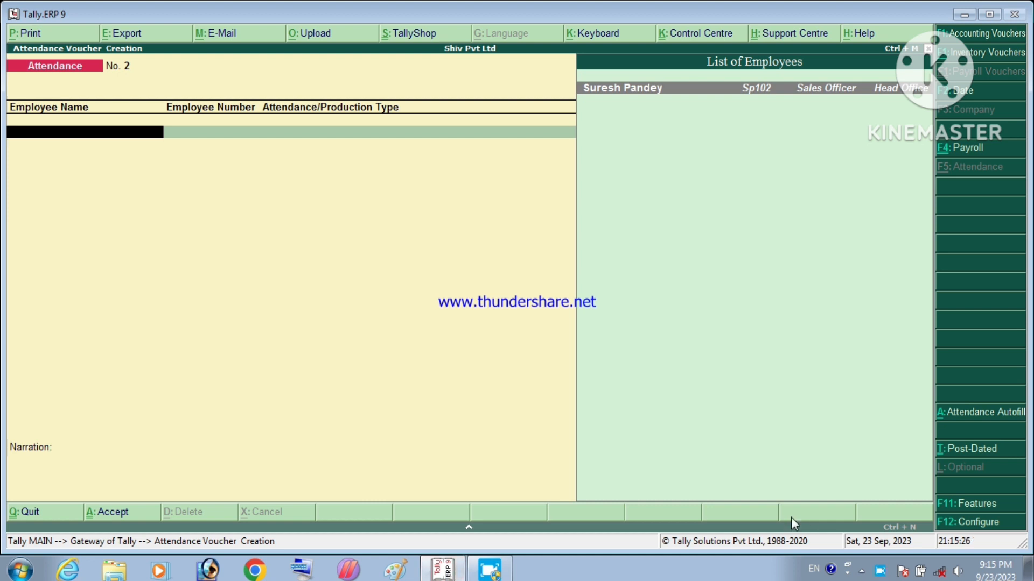
left_click(948, 148)
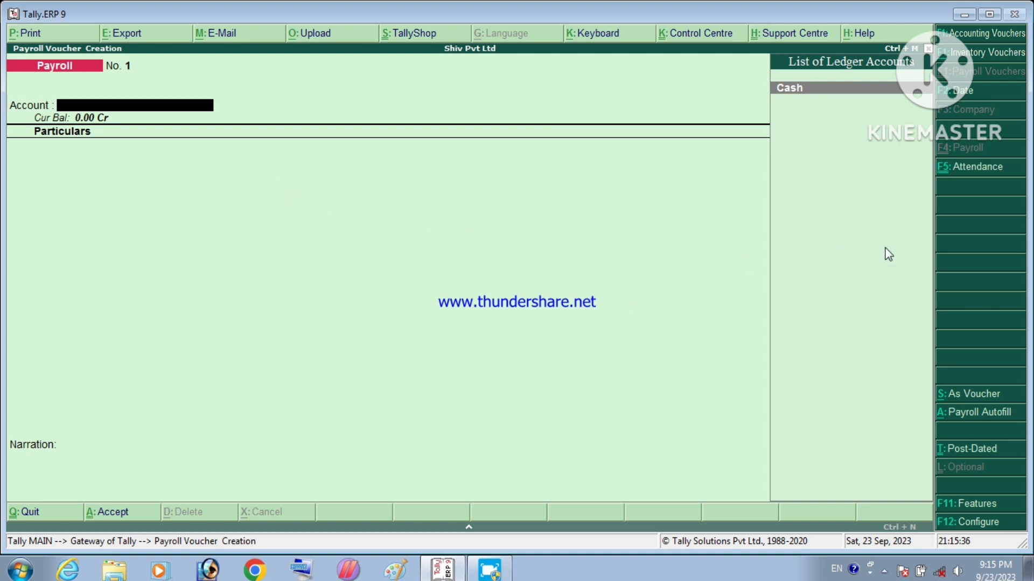
left_click(950, 177)
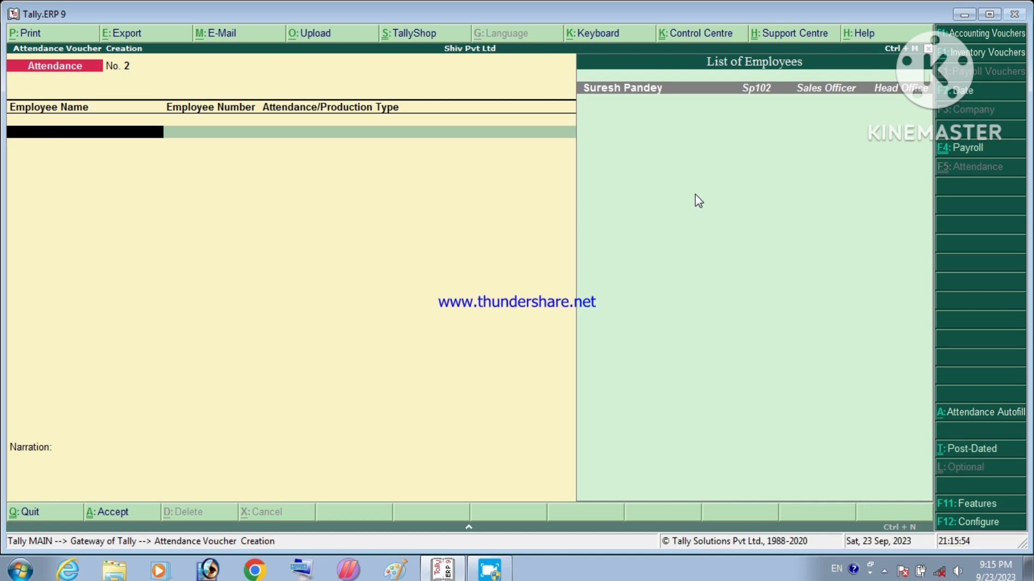
key("F2")
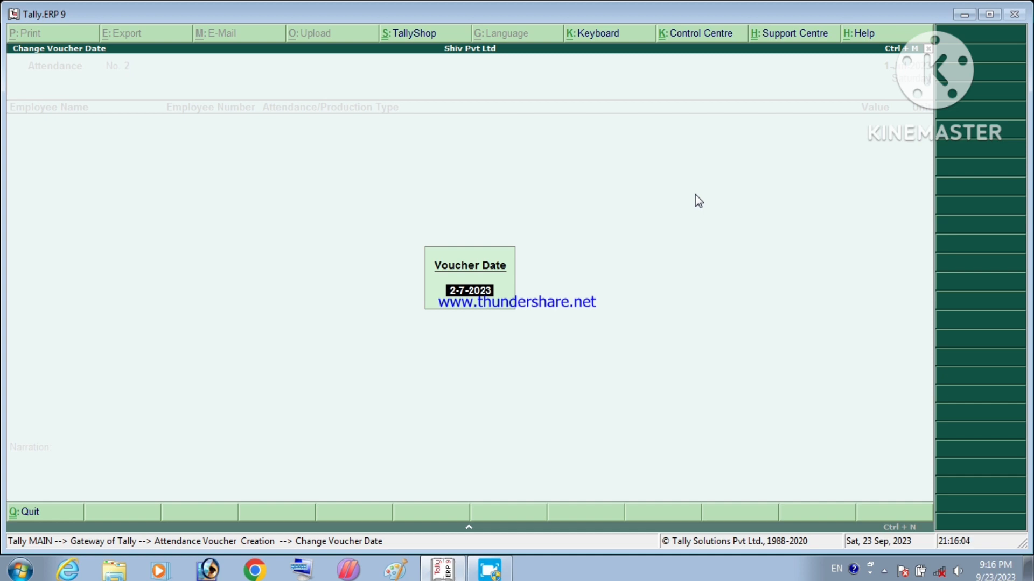
Step: Date Attendance voucher No. 2 as 01/07/2023
type("01/07")
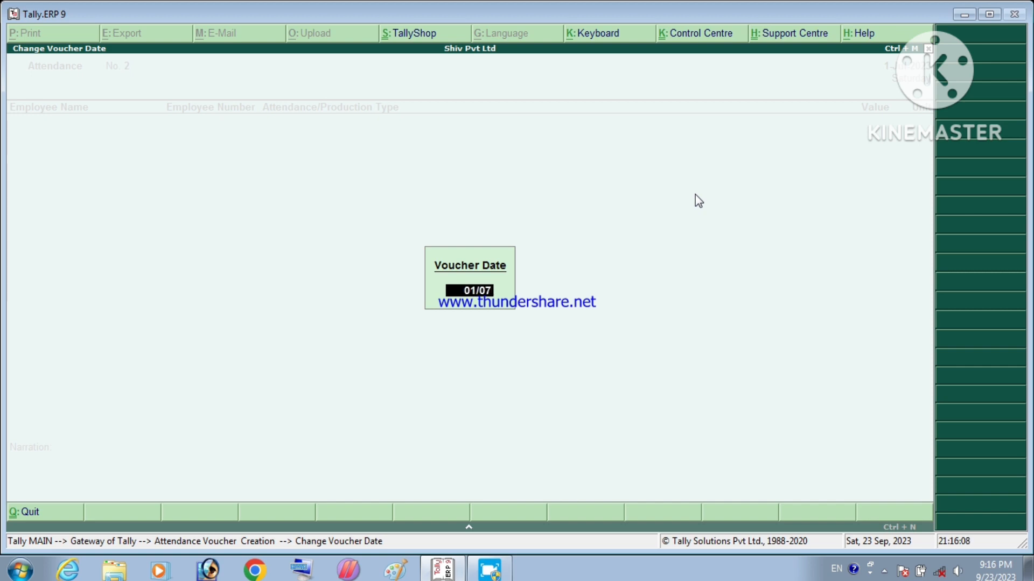
type("/2023")
key("Return")
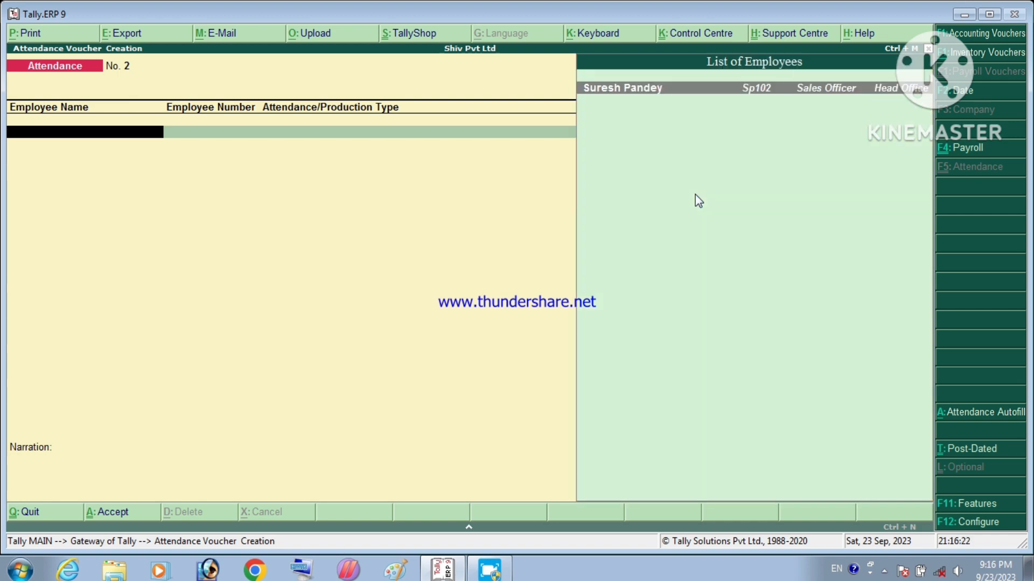
key("Return")
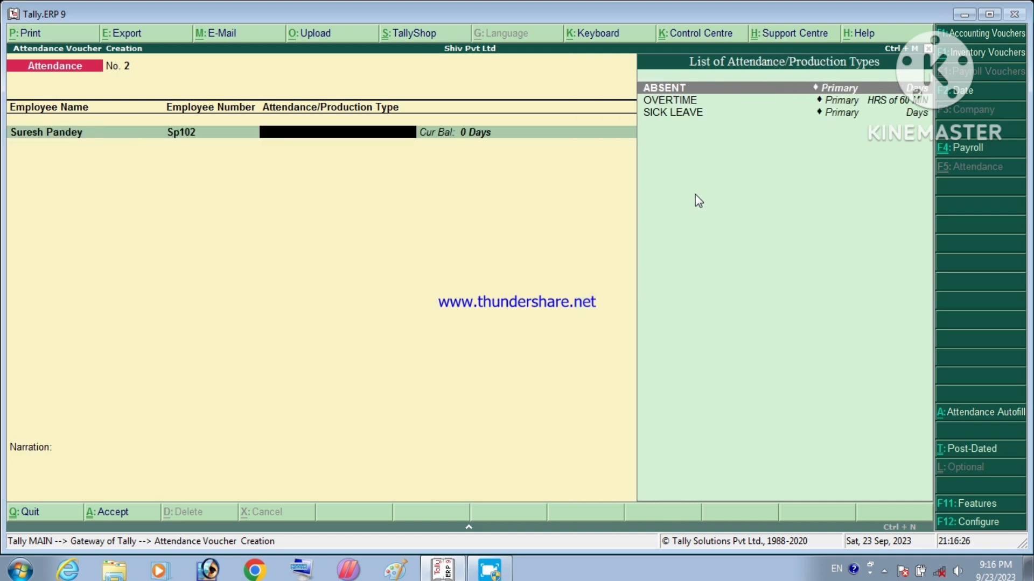
key("Return")
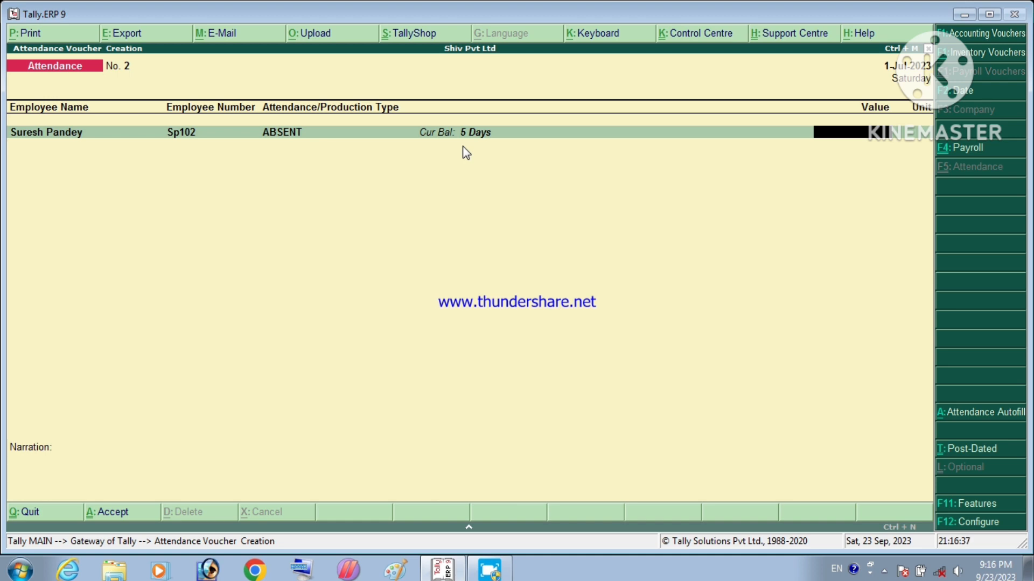
key("Return")
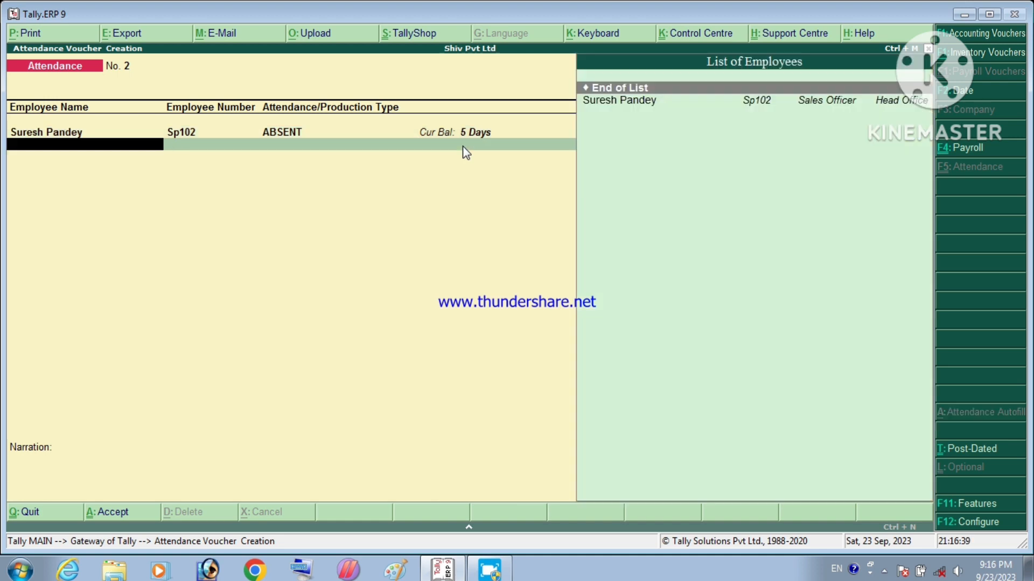
key("Down")
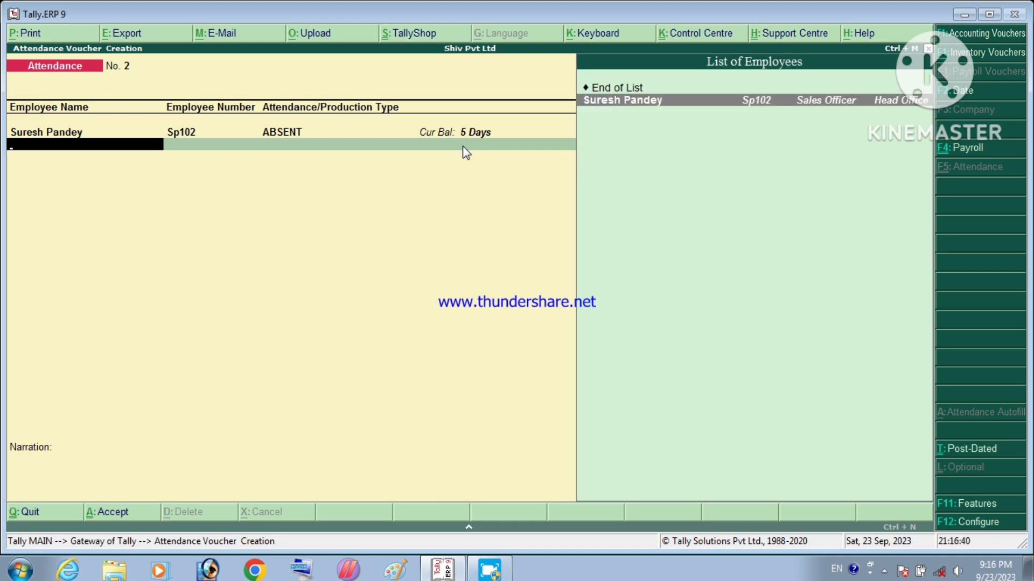
key("Return")
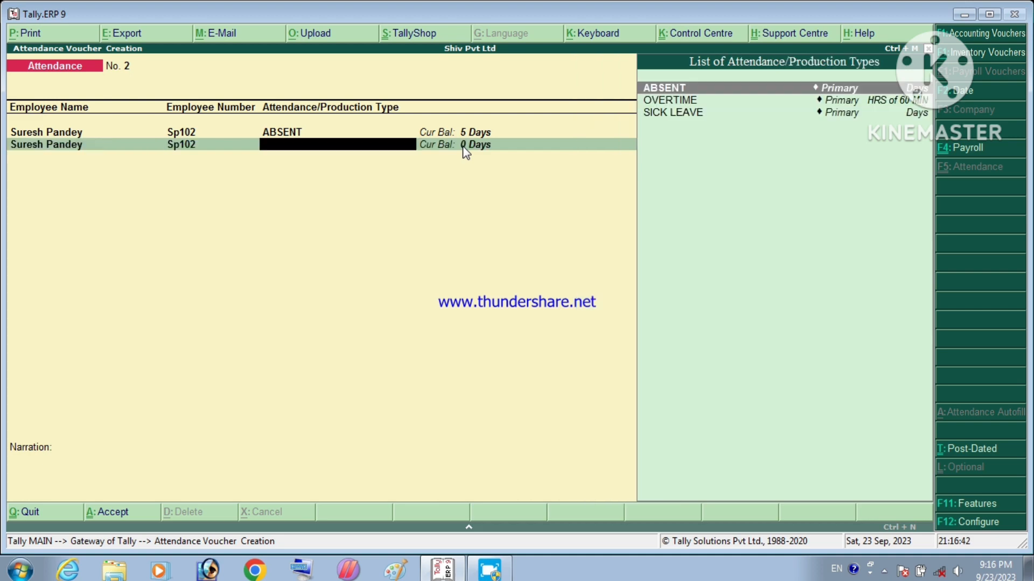
key("Down")
key("Return")
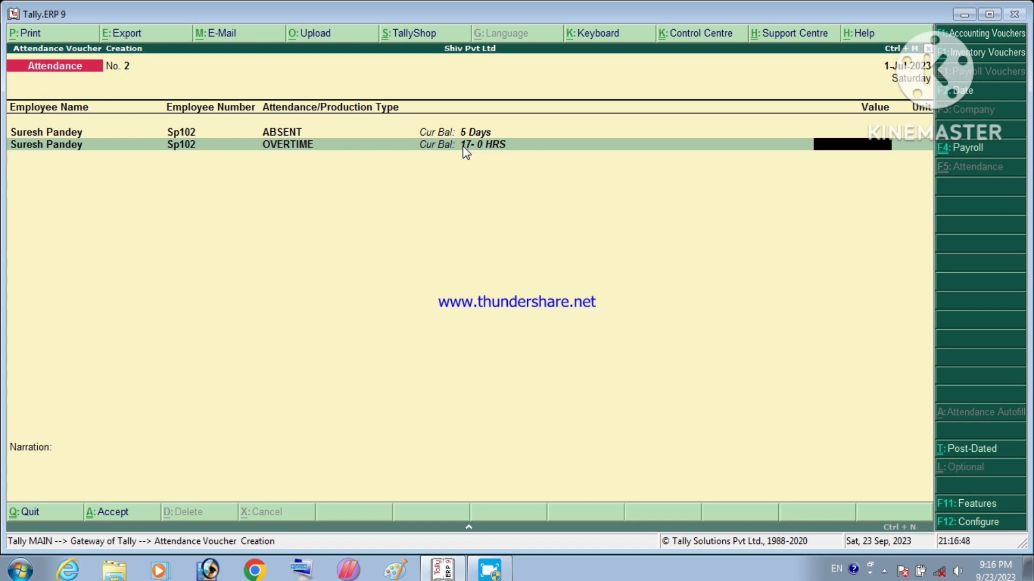
type("17")
key("BackSpace")
key("BackSpace")
key("BackSpace")
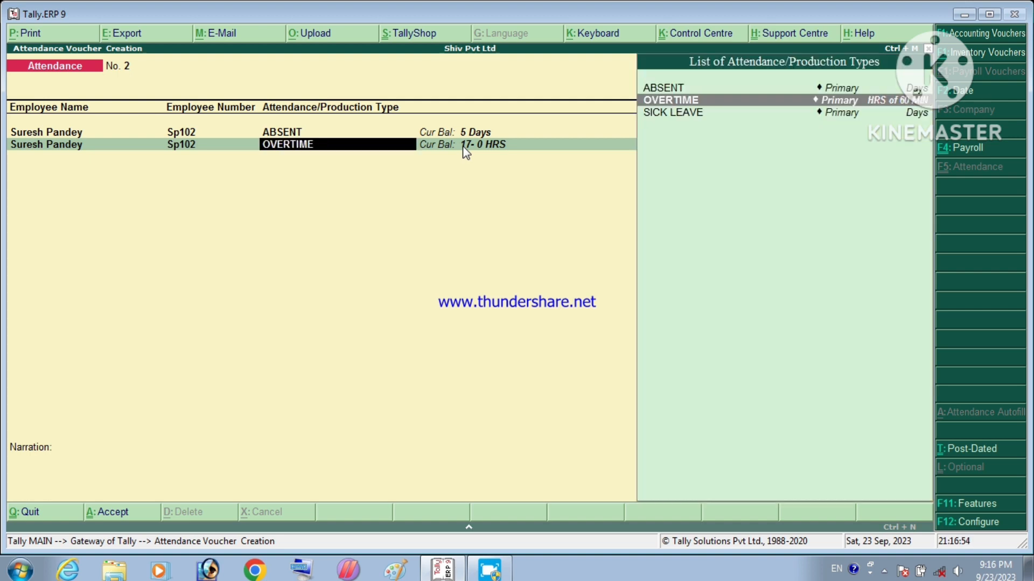
key("Return")
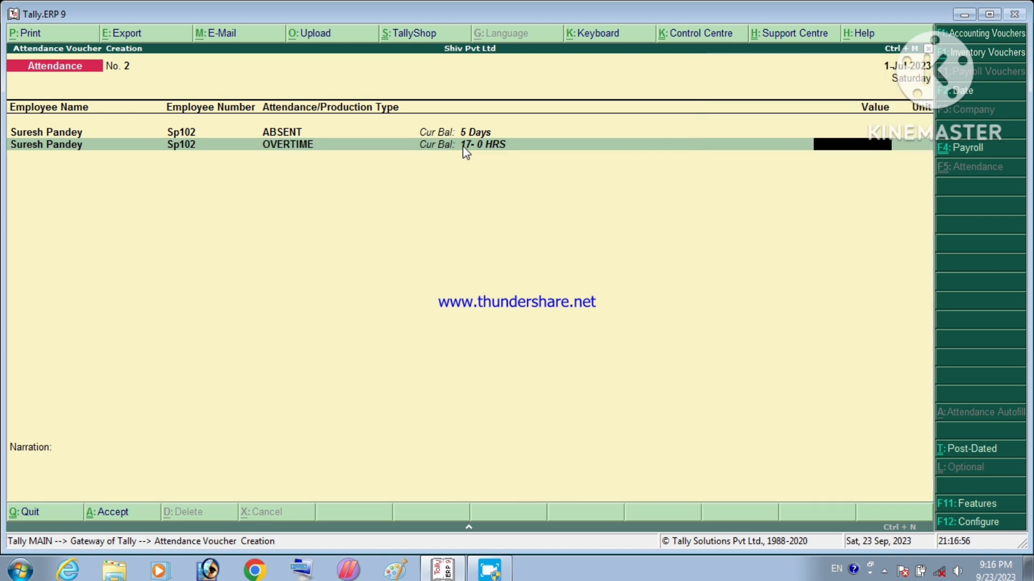
Step: Move past the empty line and try to accept the attendance voucher
key("Return")
key("Return")
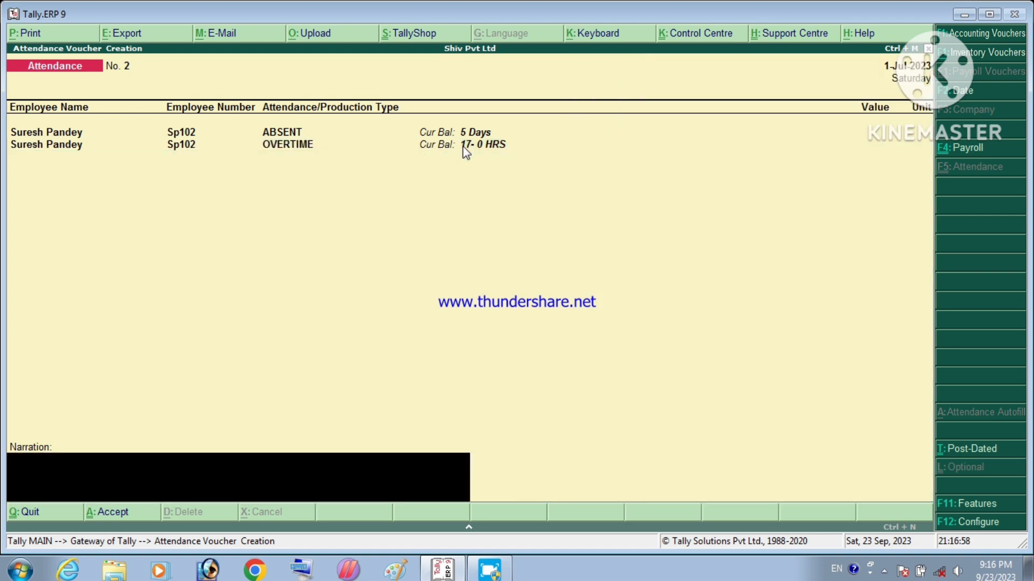
key("Return")
key("Return")
key("Return")
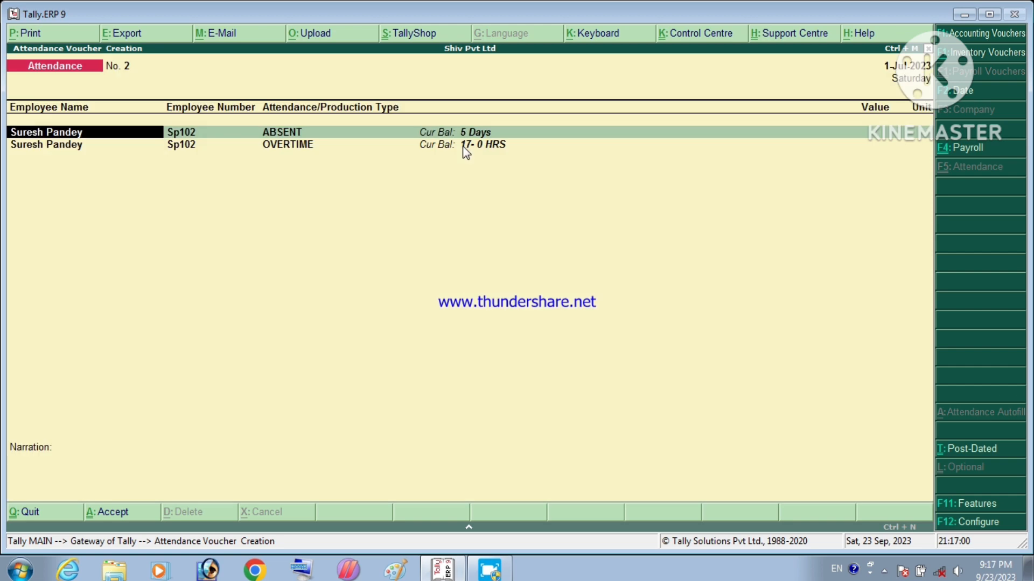
key("space")
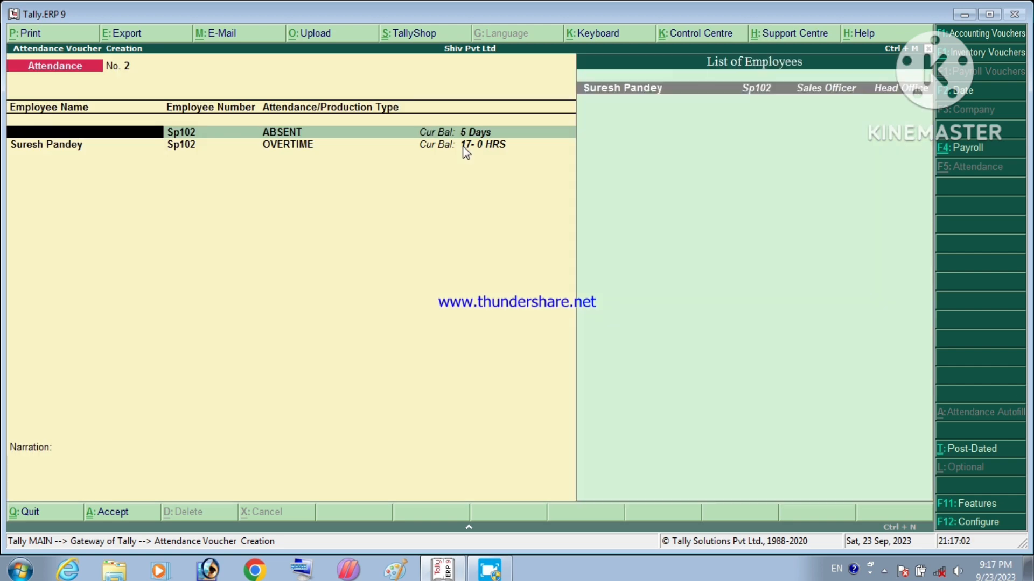
Step: Quit the attendance voucher and switch to Payroll voucher creation via Payroll Vouchers
key("Escape")
key("Return")
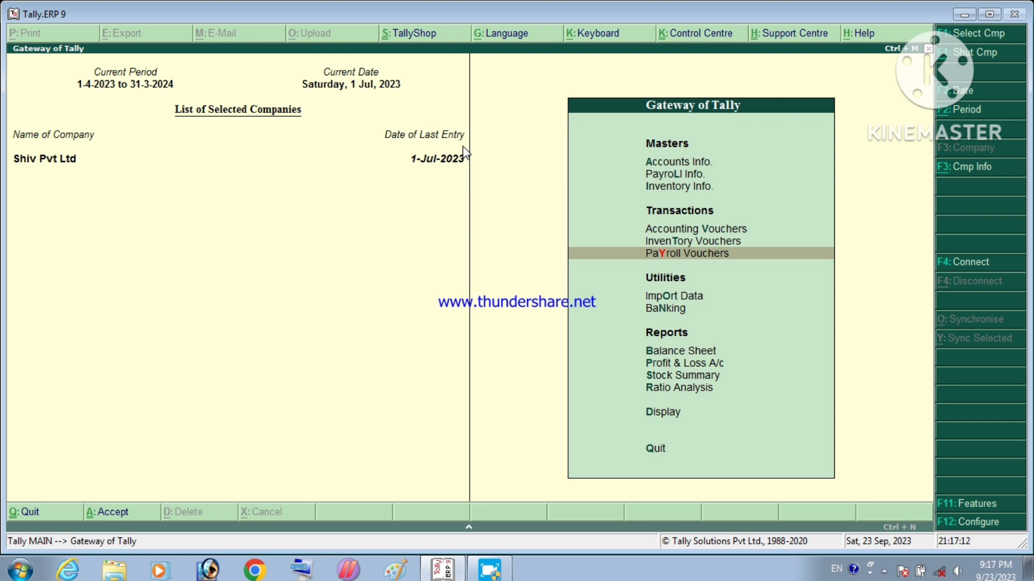
key("Return")
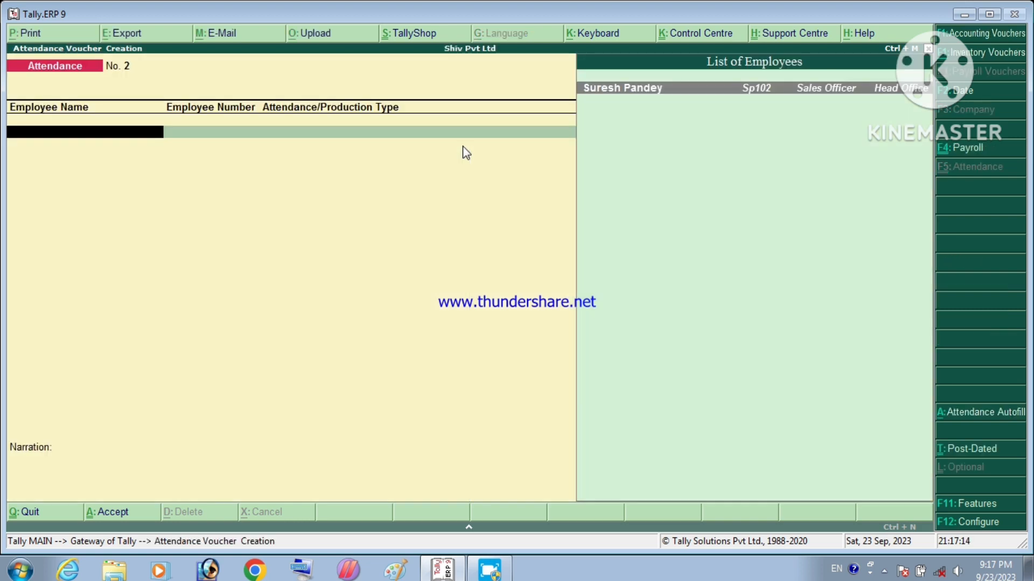
left_click(947, 152)
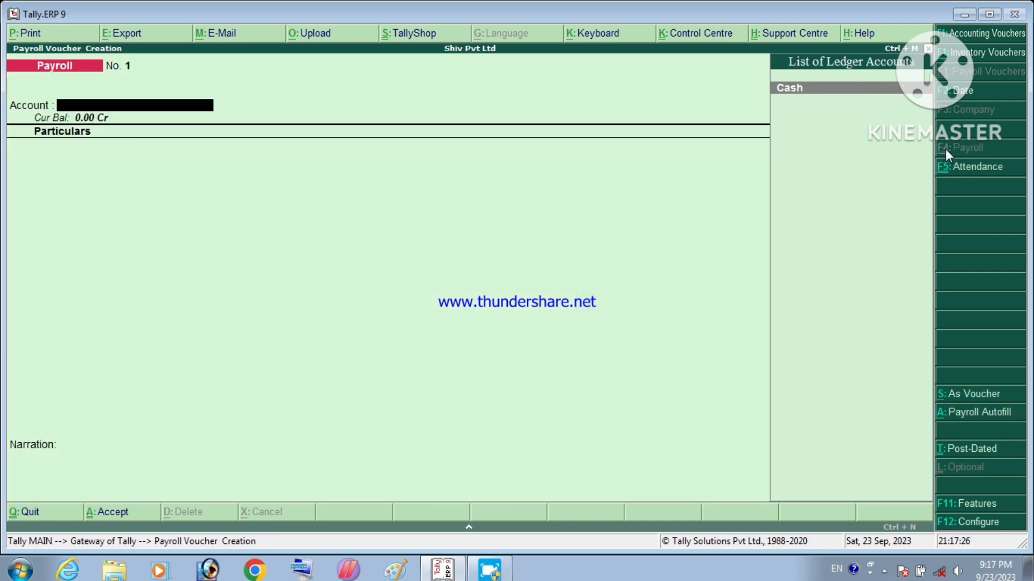
Step: Start Payroll Autofill for Salary, 1-7-2023 to 31-7-2023, in the Head Office category
left_click(955, 412)
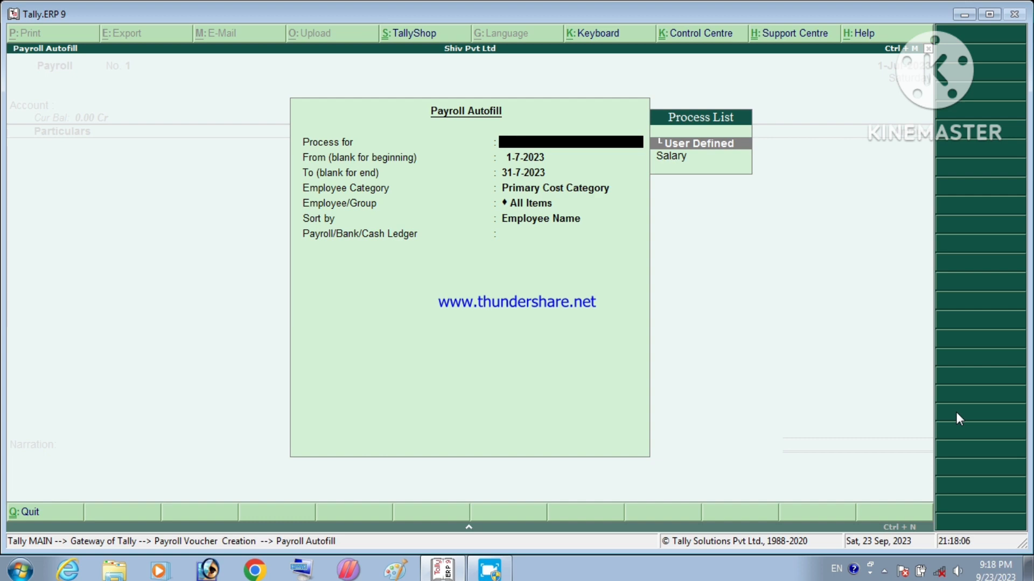
key("Down")
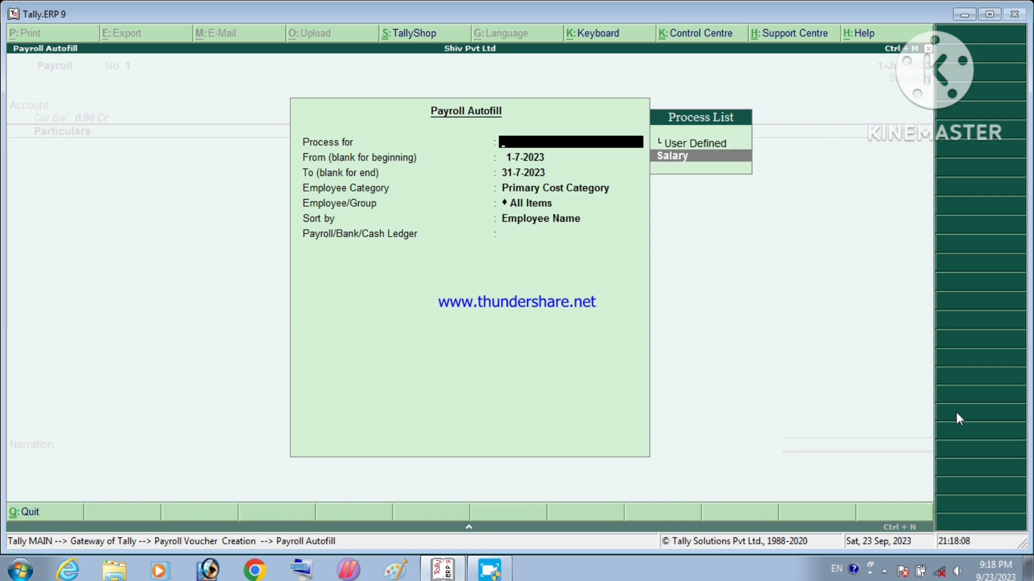
key("Return")
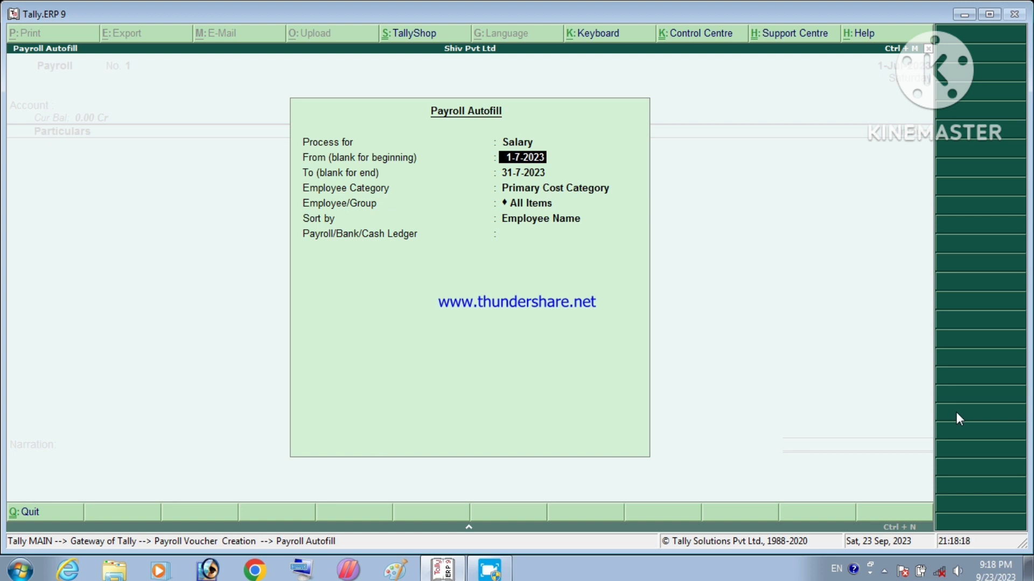
key("Return")
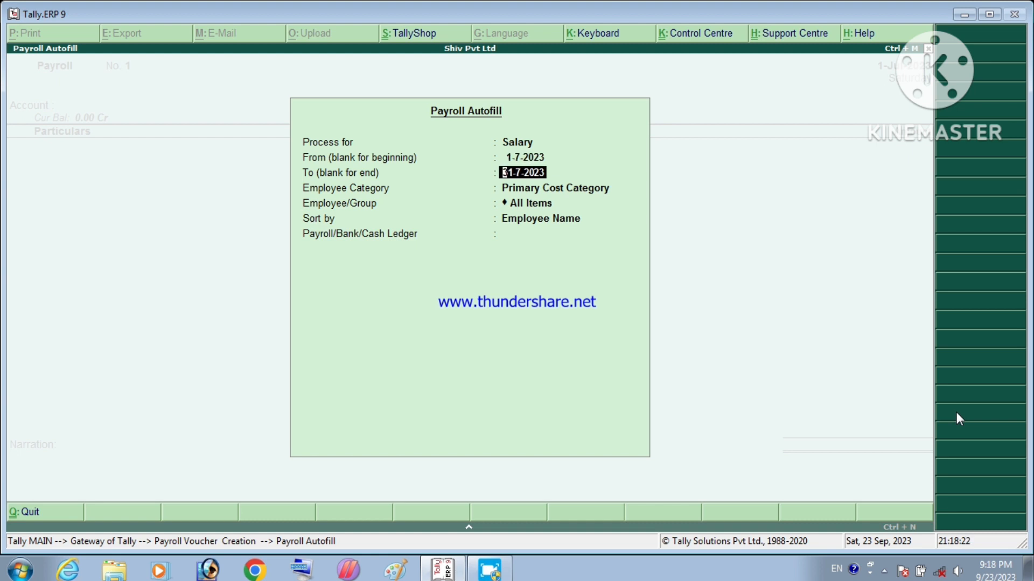
key("Return")
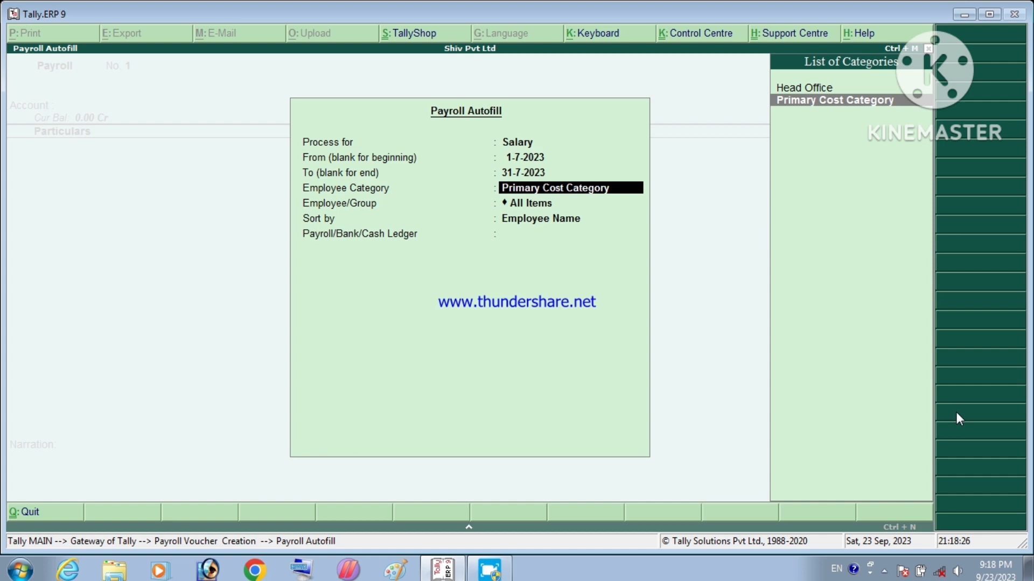
key("Up")
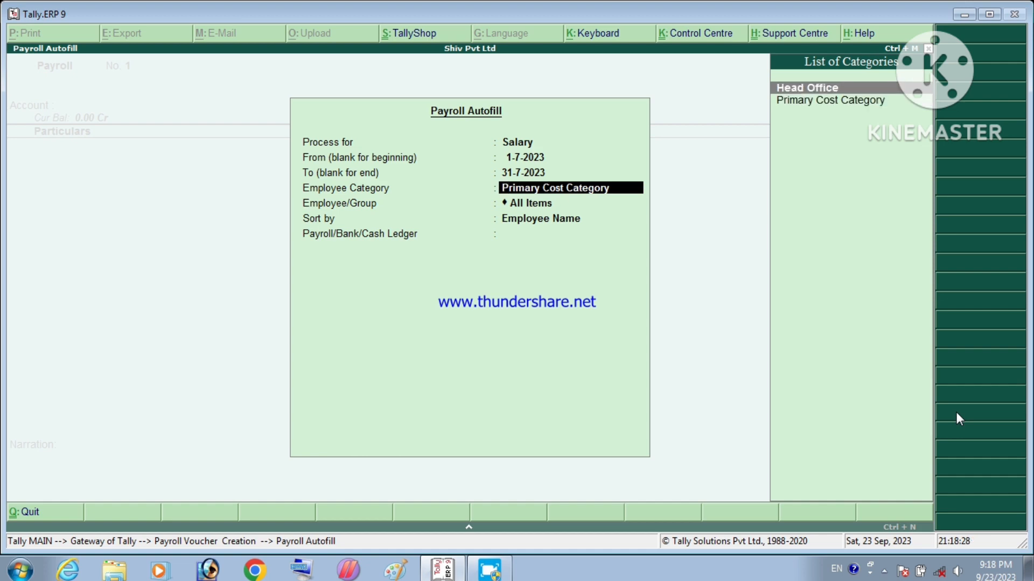
key("Return")
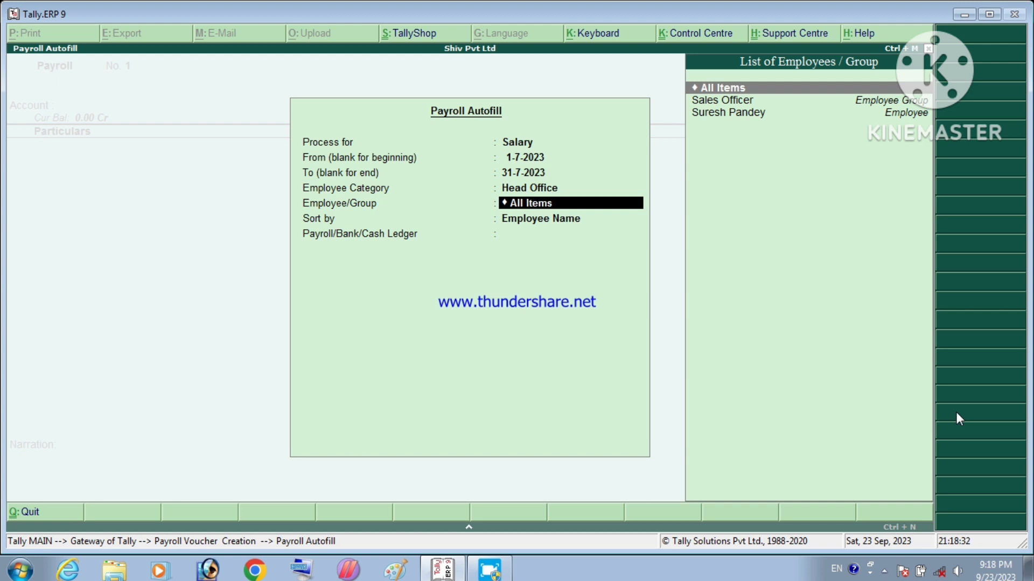
key("Right")
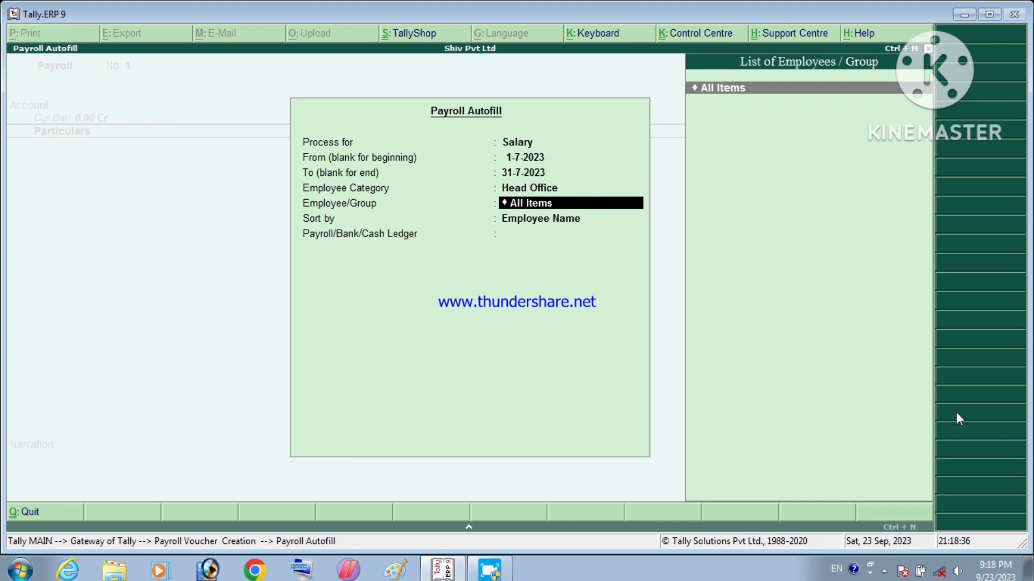
key("Left")
key("Right")
key("BackSpace")
key("BackSpace")
key("BackSpace")
key("BackSpace")
key("BackSpace")
key("BackSpace")
key("BackSpace")
key("BackSpace")
key("BackSpace")
key("BackSpace")
key("BackSpace")
key("BackSpace")
key("BackSpace")
key("BackSpace")
key("BackSpace")
key("Return")
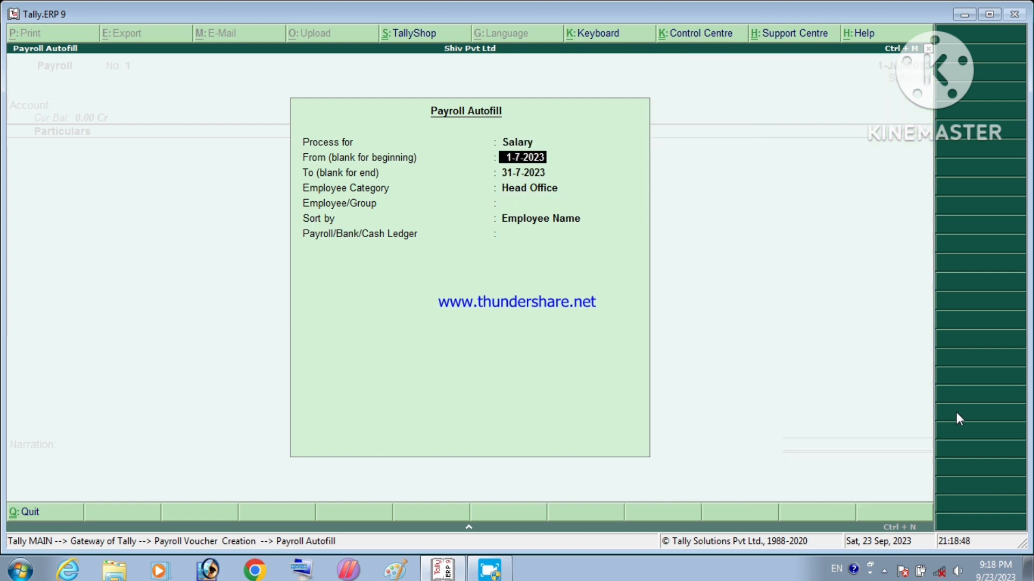
key("Return")
key("Return")
key("Return")
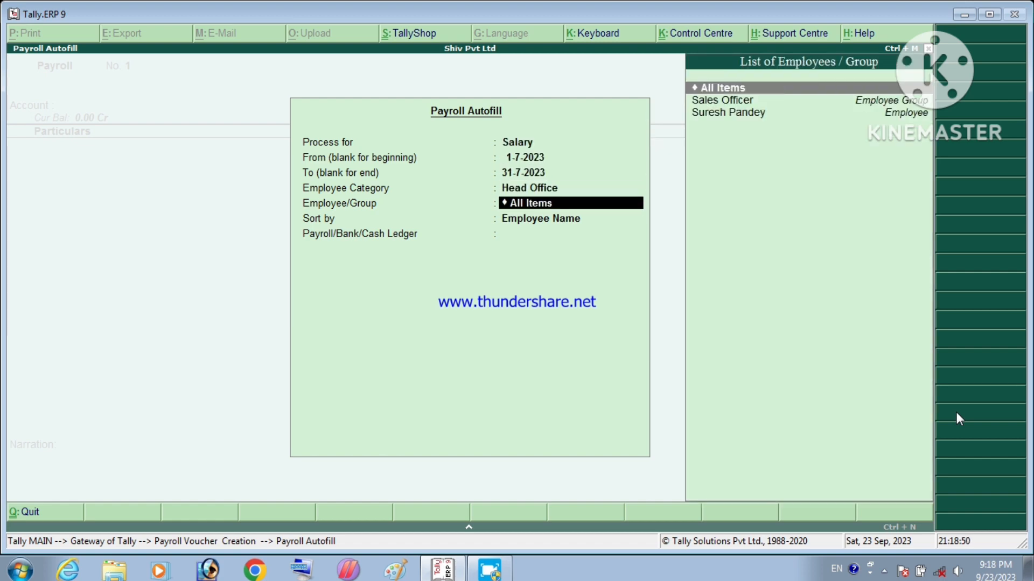
key("Down")
key("Down")
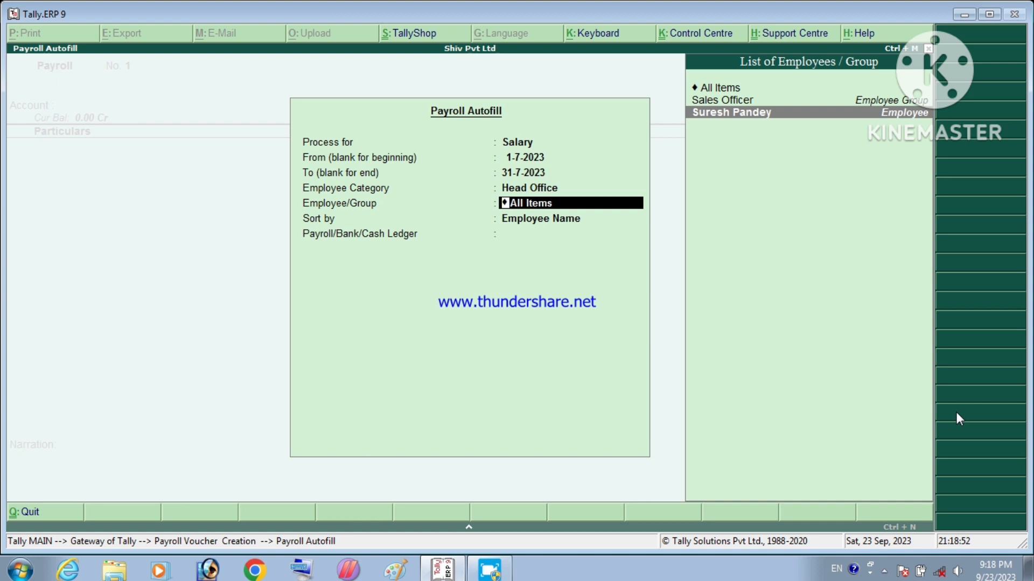
key("Return")
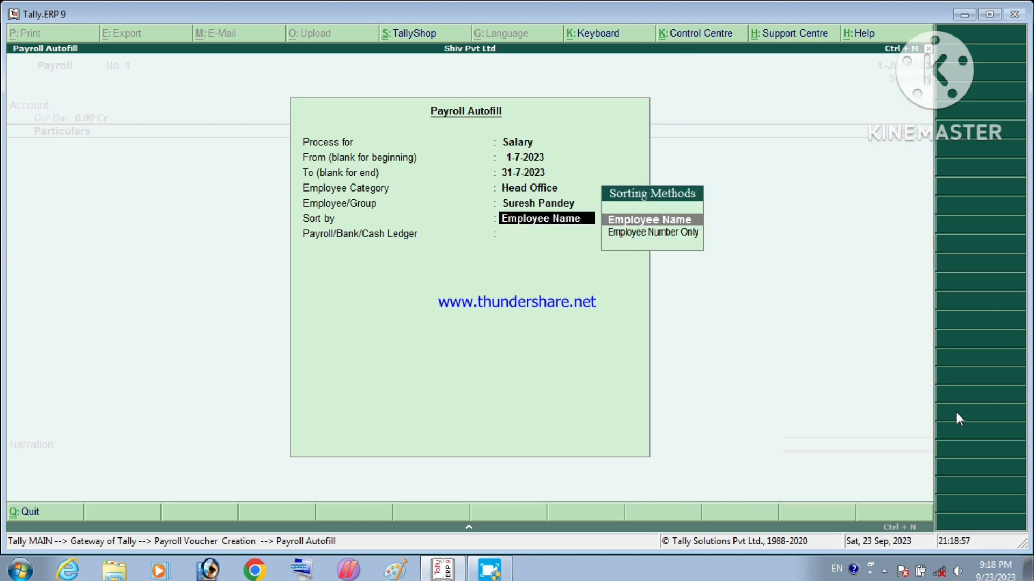
key("Return")
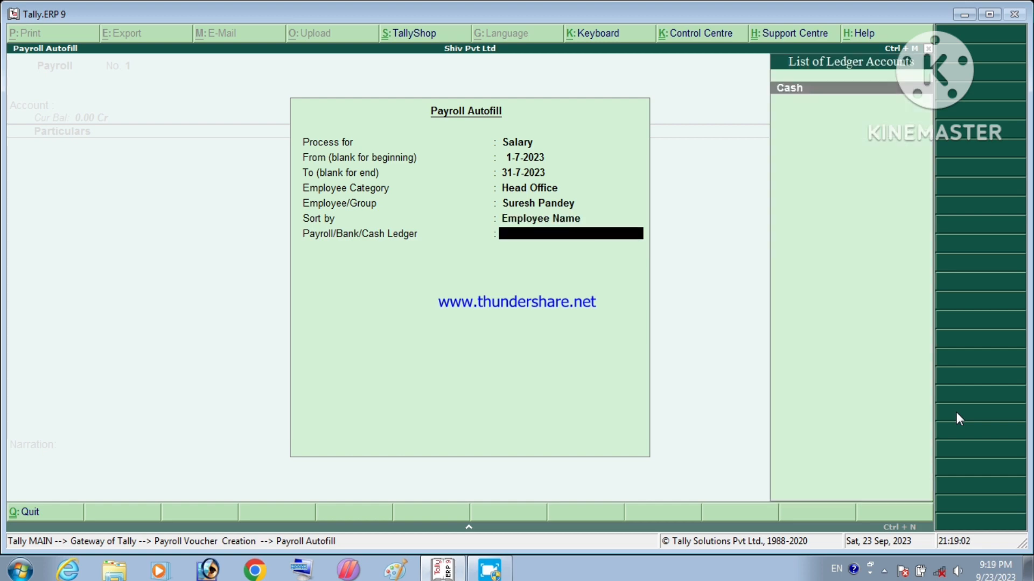
key("Return")
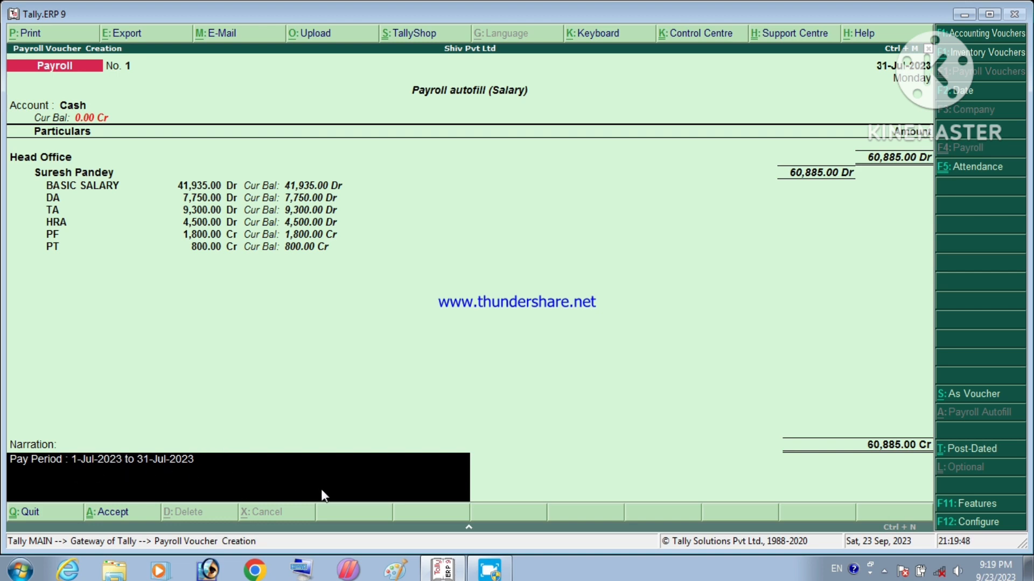
key("Return")
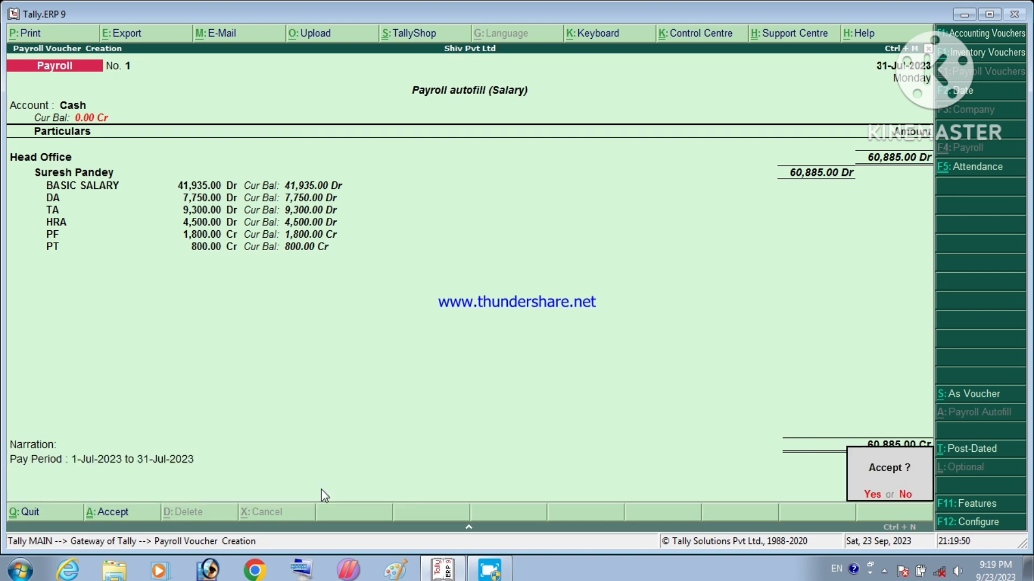
key("Return")
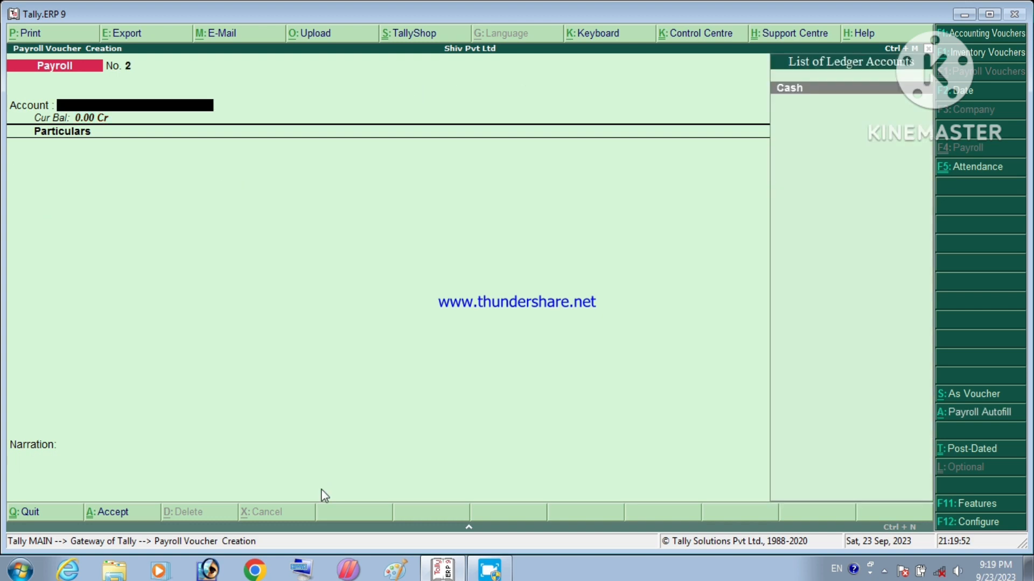